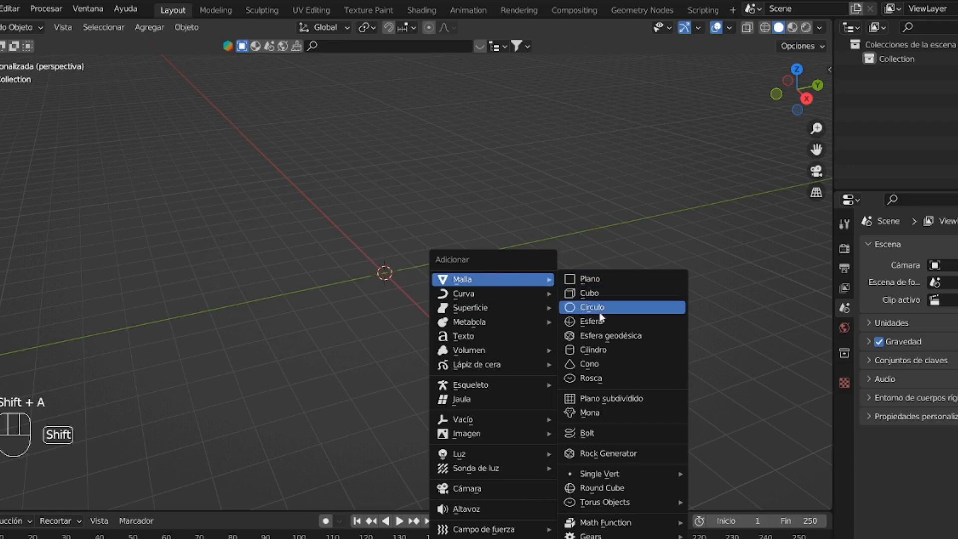
Add a mesh circle at the world origin
left_click(600, 308)
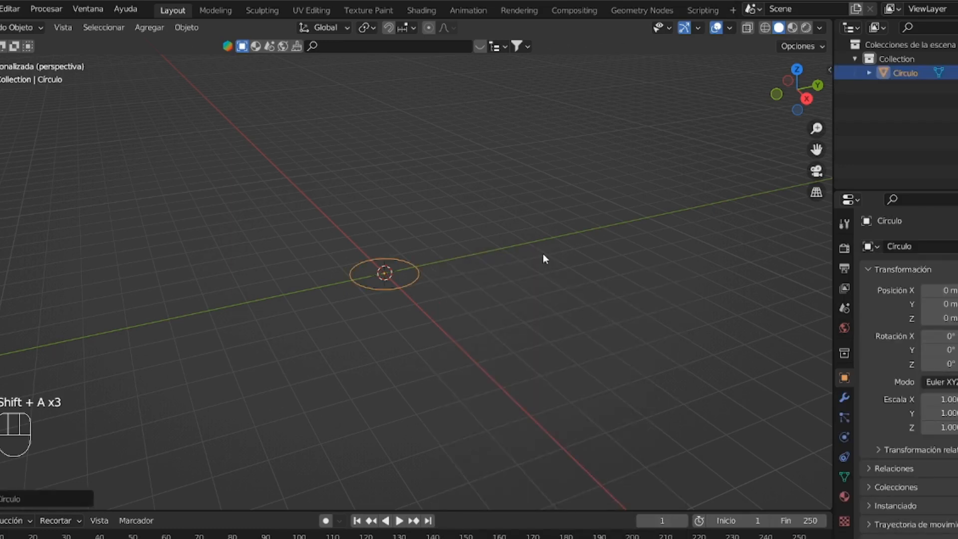
key("Tab")
key("Tab")
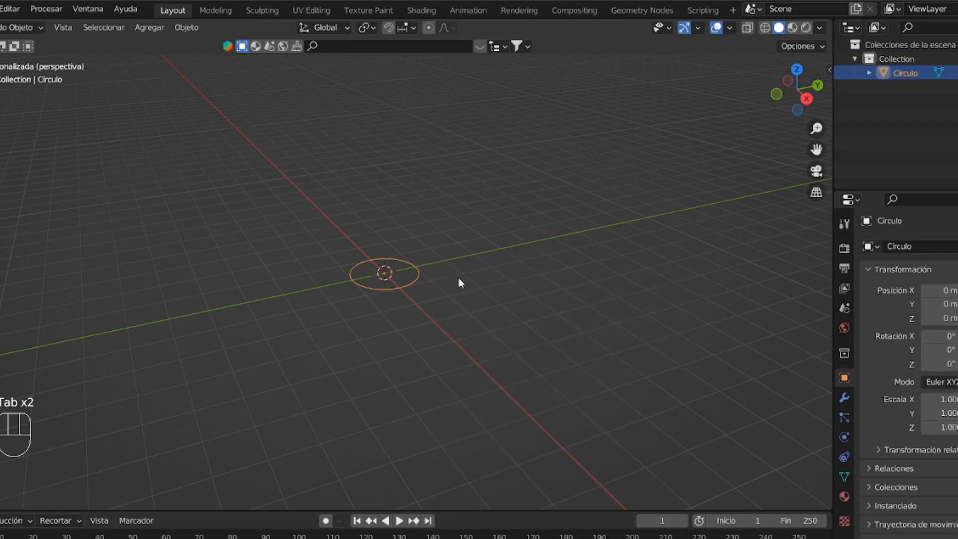
Duplicate the circle in place and scale the copy up to about 5.27
key("shift+d")
right_click(459, 255, "shift")
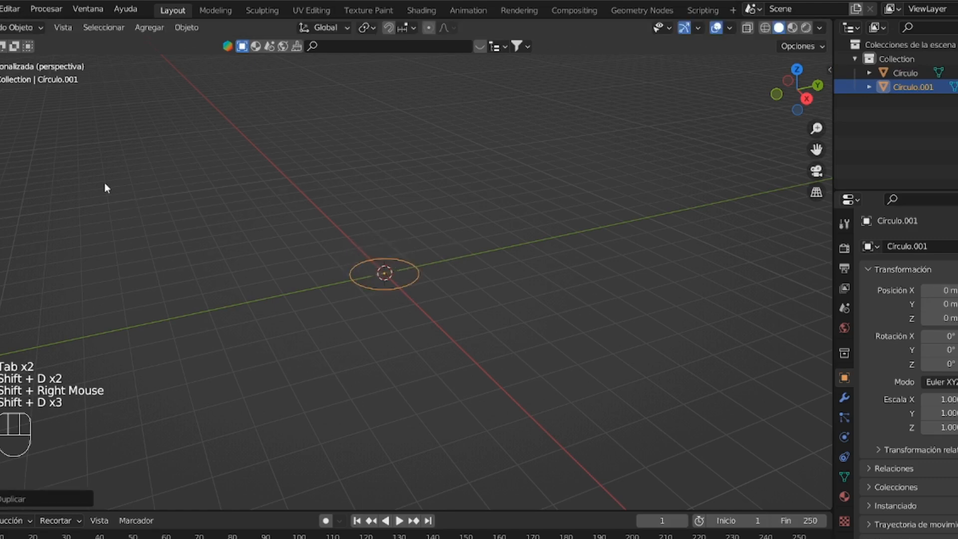
left_click(1, 172)
left_click_drag(426, 237, 593, 101)
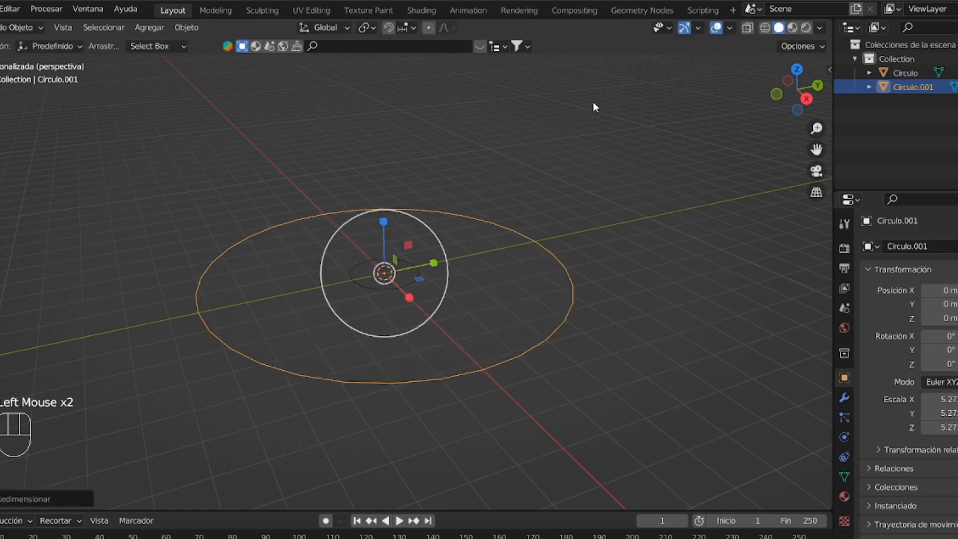
Scale the original inner circle down so it forms a small hub at the centre of the large circle
left_click(430, 250)
left_click_drag(493, 250, 469, 264)
left_click(473, 283)
Extrude the edges of both circles in Edit Mode and scale them outward to form two flat rings
key("a")
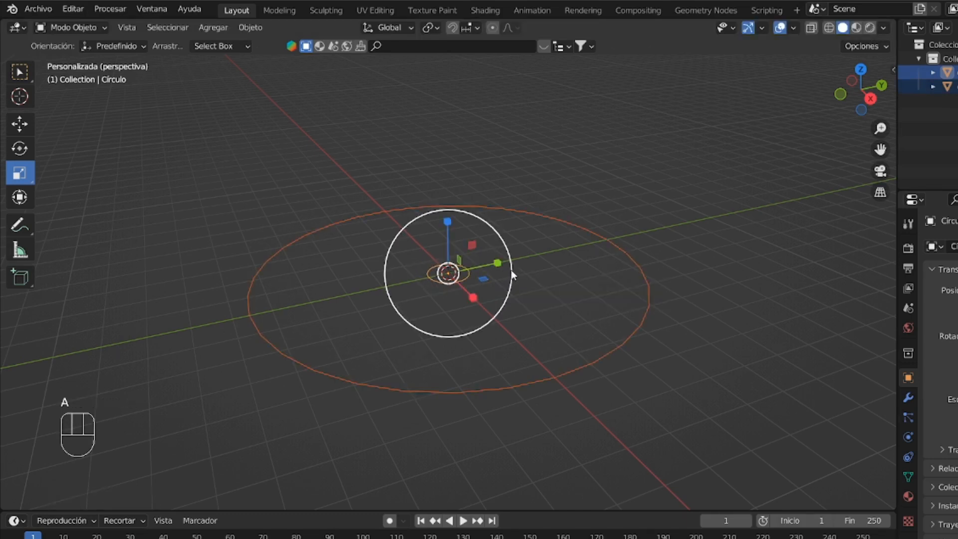
key("Tab")
key("2")
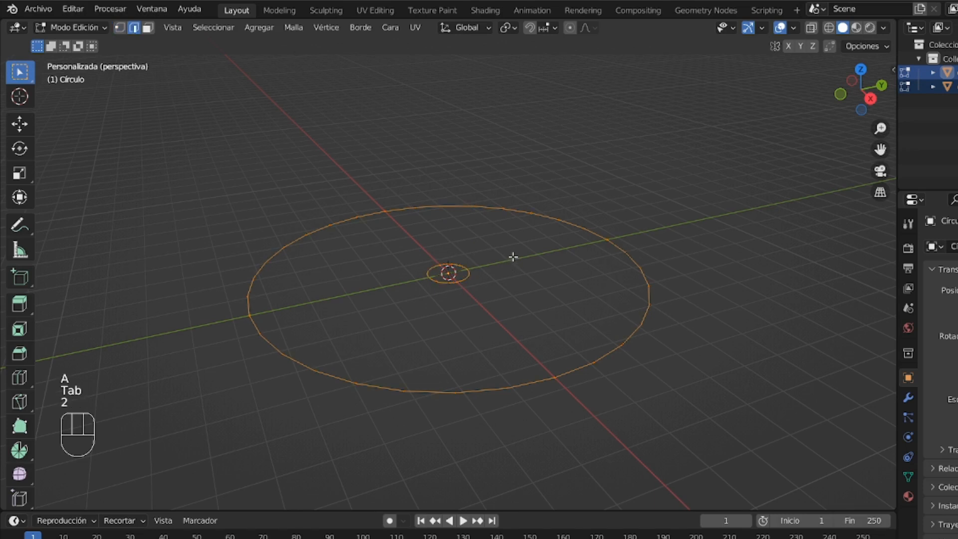
key("e")
right_click(509, 234)
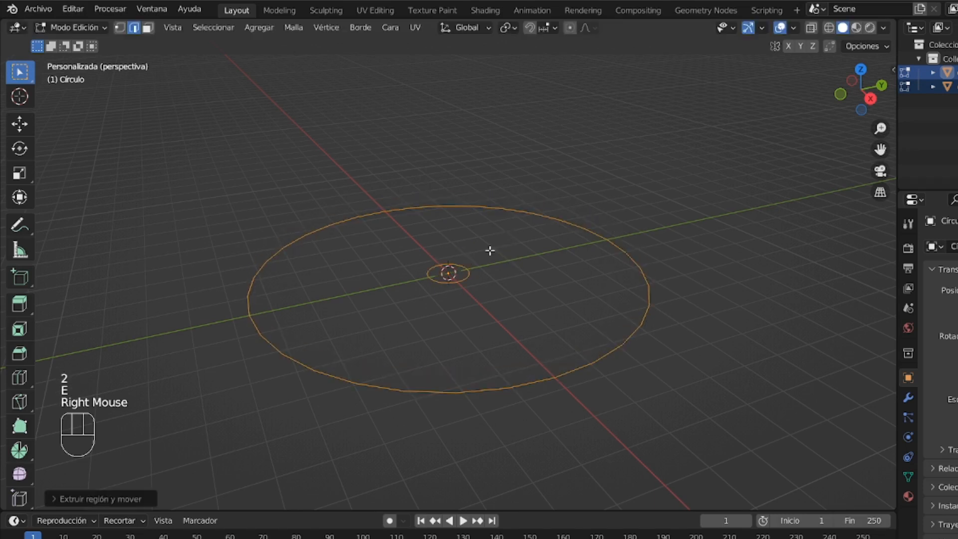
left_click(19, 173)
left_click_drag(493, 242, 525, 220)
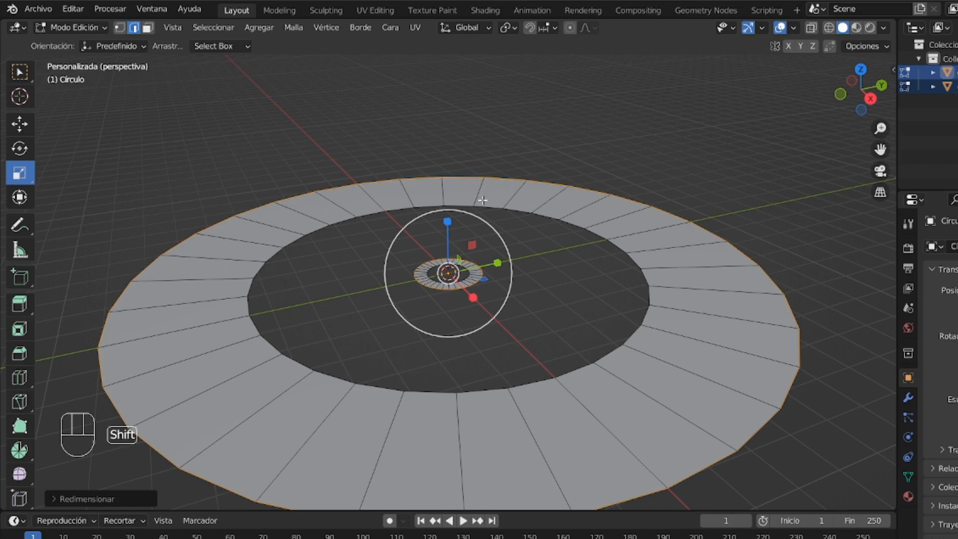
Scale the outer edge loops of both rings inward to narrow them, bringing the large ring's outer loop in slightly further
left_click(467, 175, "alt+shift")
left_click(469, 176, "alt+shift")
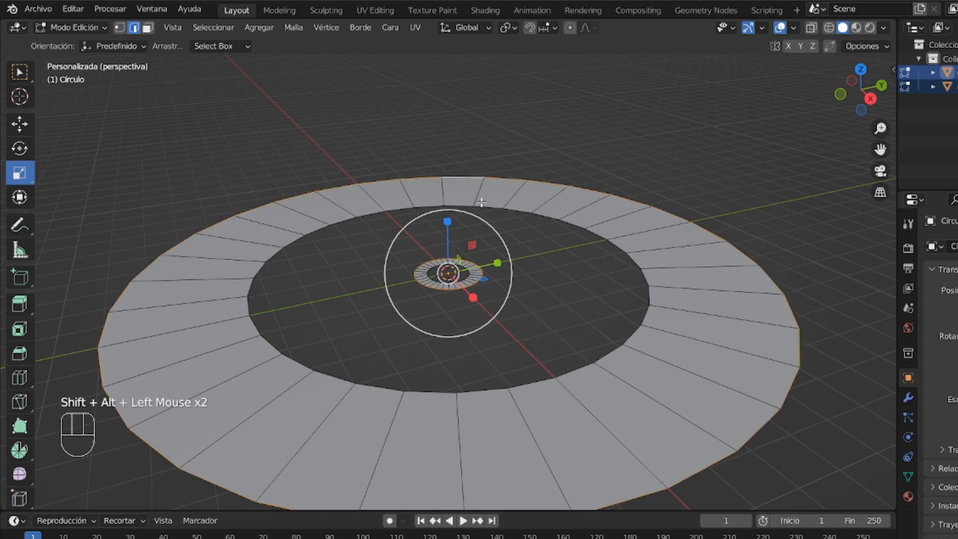
left_click_drag(484, 245, 480, 248)
left_click(497, 191)
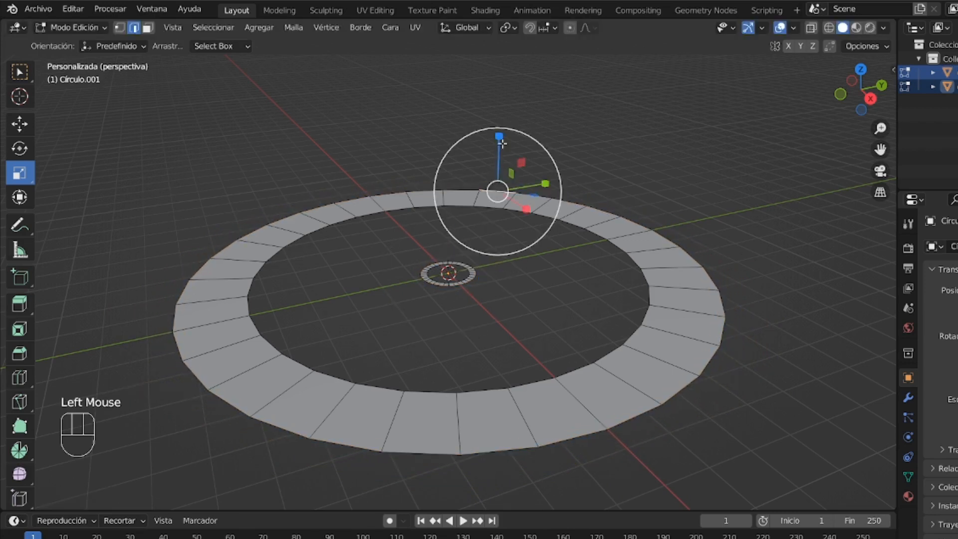
left_click(501, 189, "alt+shift")
left_click(503, 186, "alt+shift")
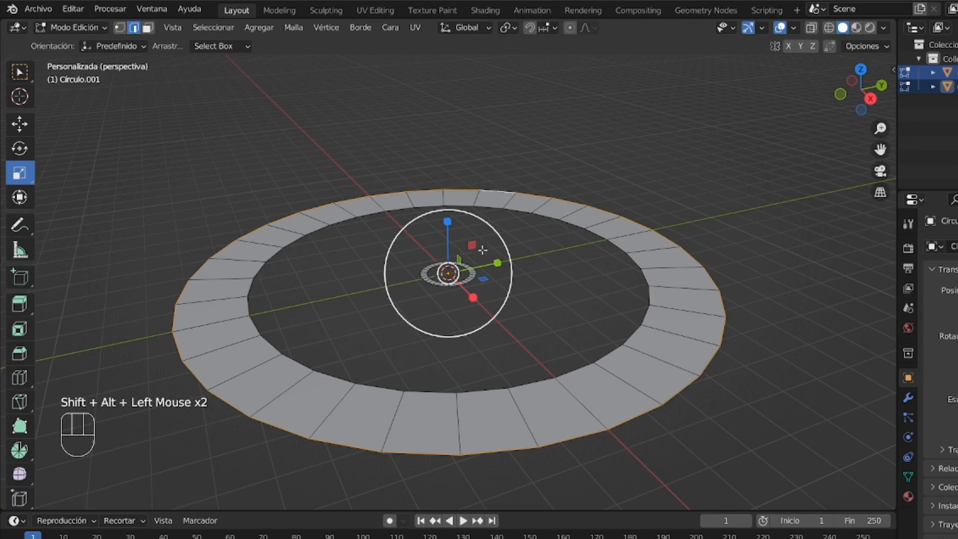
left_click_drag(478, 252, 483, 249)
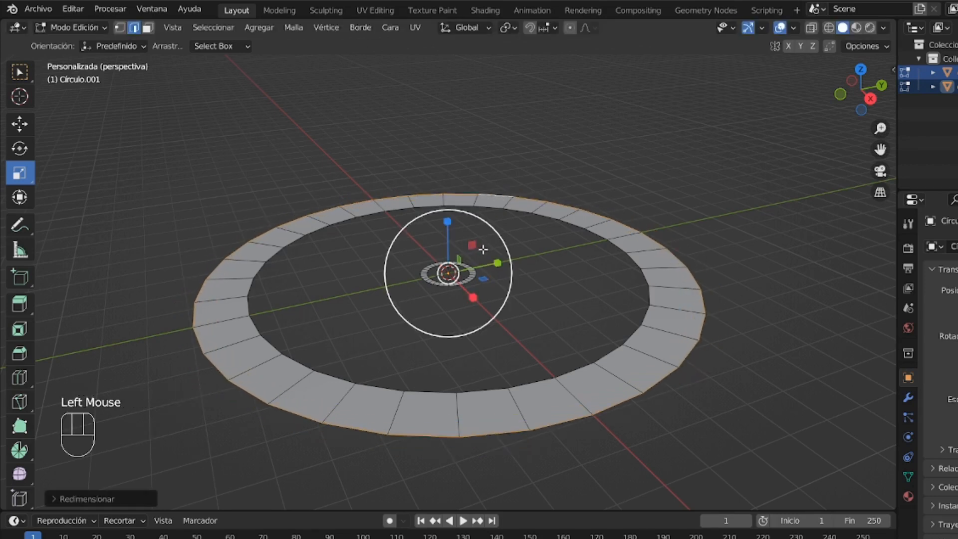
Extrude all faces of both flat rings upward by about 0.56 m
key("a")
key("3")
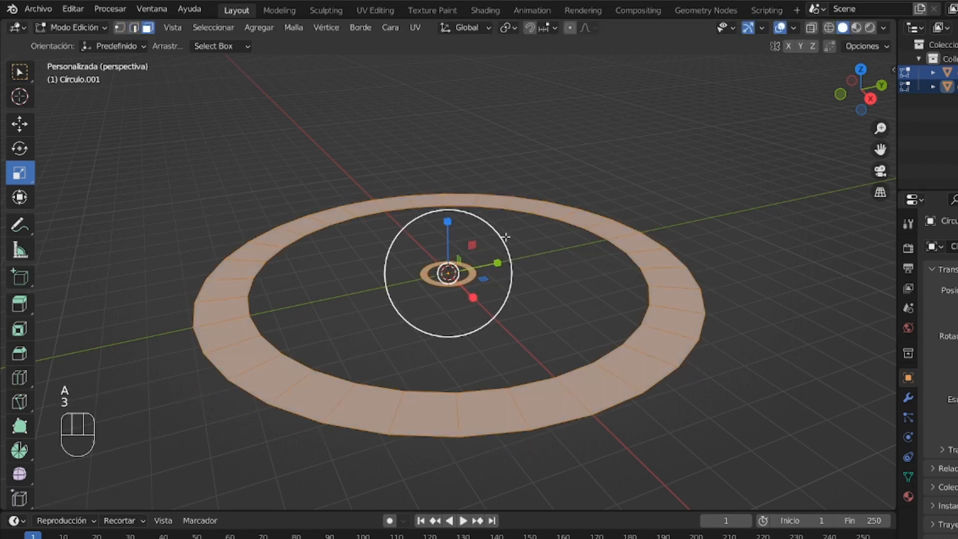
key("e")
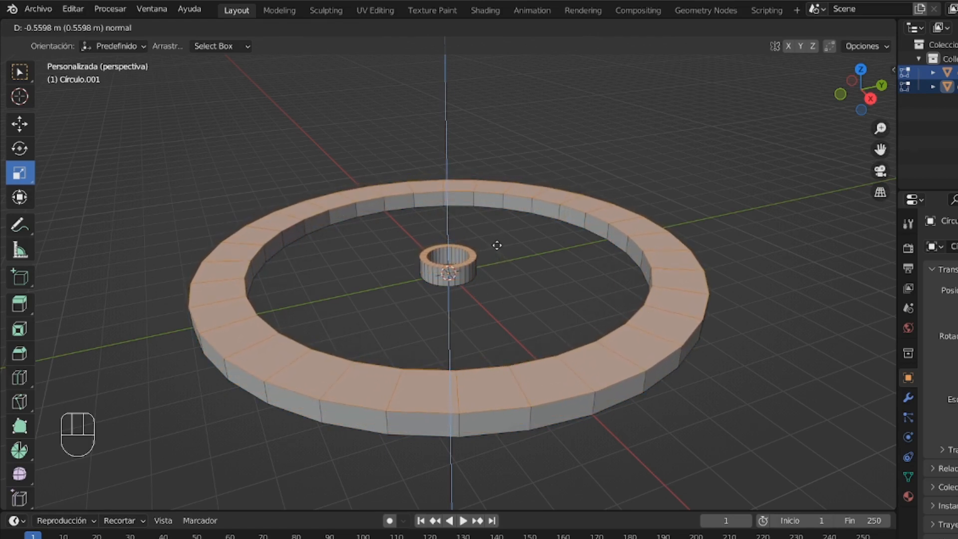
left_click(498, 246)
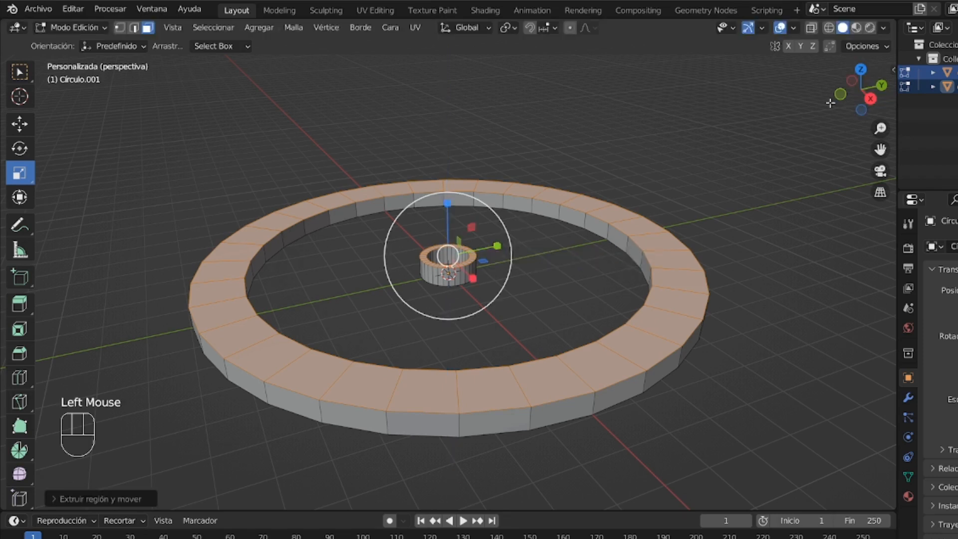
Select all faces of the small inner ring with X-ray on, separate them by selection, and return to Object Mode
left_click(614, 141)
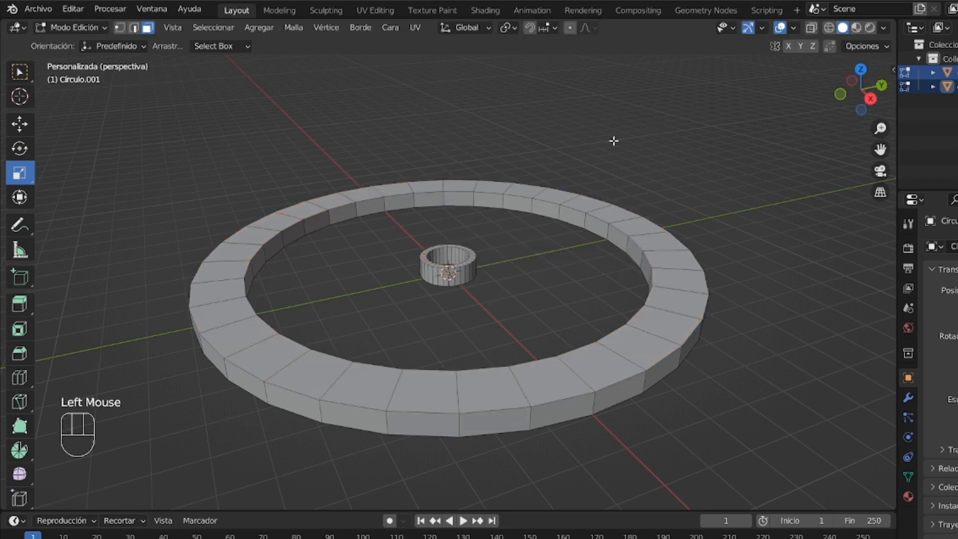
left_click_drag(392, 230, 507, 321)
left_click(811, 27)
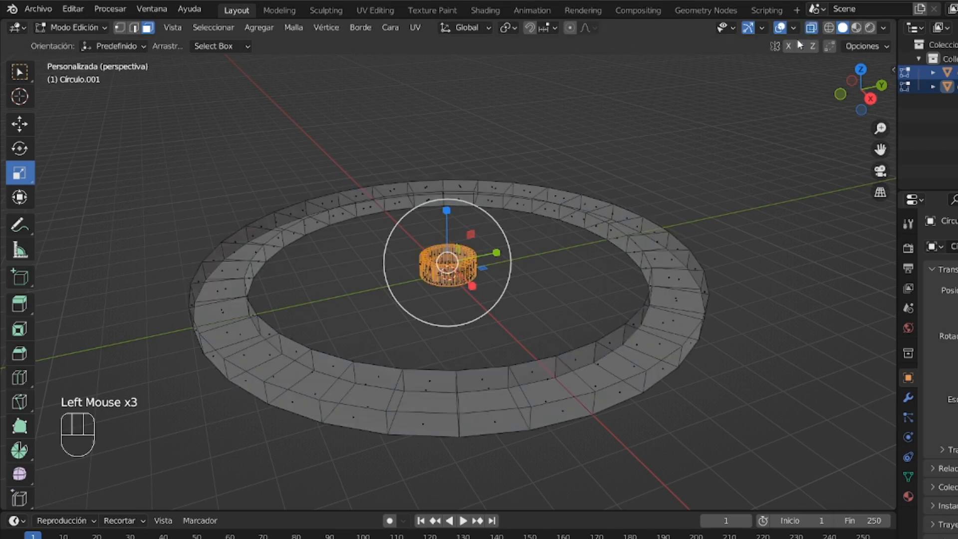
left_click(483, 164)
left_click_drag(409, 229, 506, 319)
right_click(486, 290)
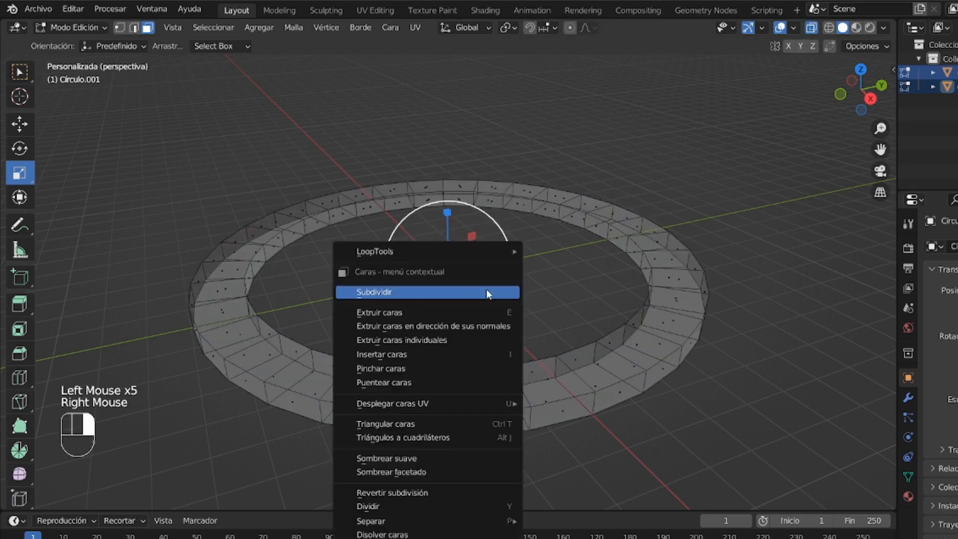
mouse_move(460, 529)
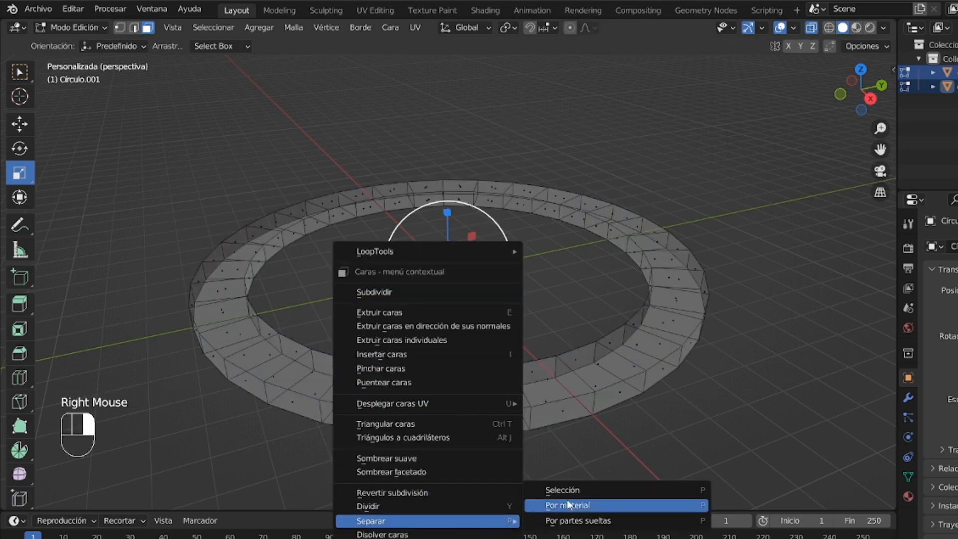
left_click(596, 489)
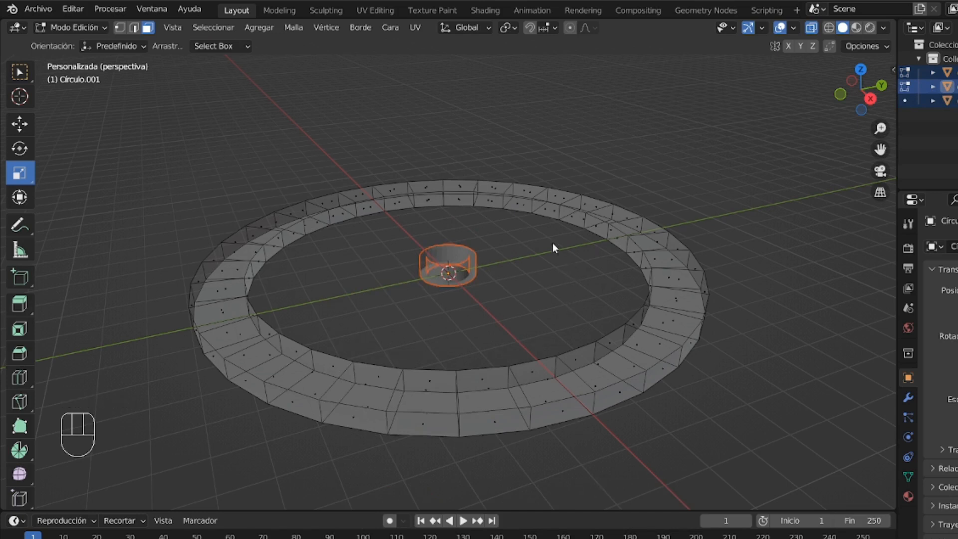
key("Tab")
Move the large ring straight down along Z in the right orthographic view so it sits below the small ring
left_click(514, 198)
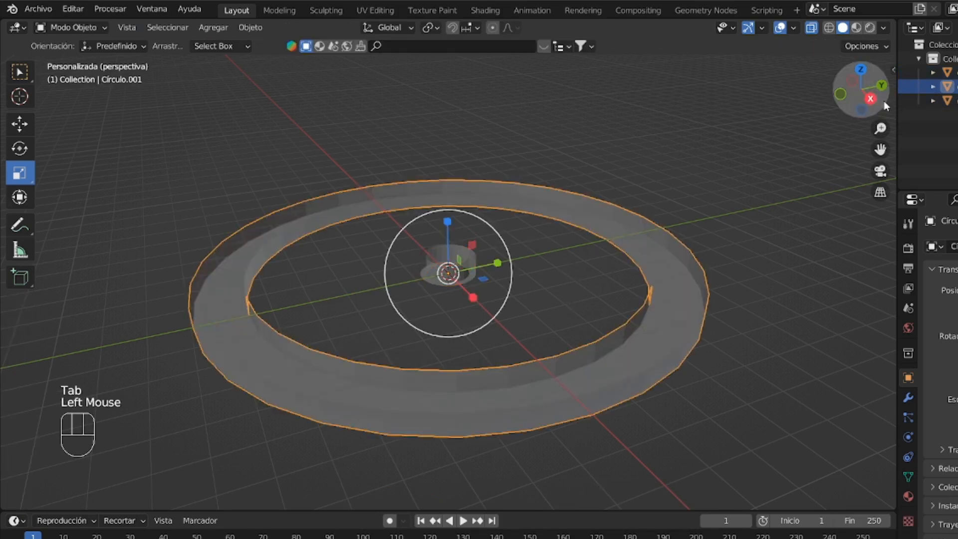
left_click(870, 98)
left_click(19, 124)
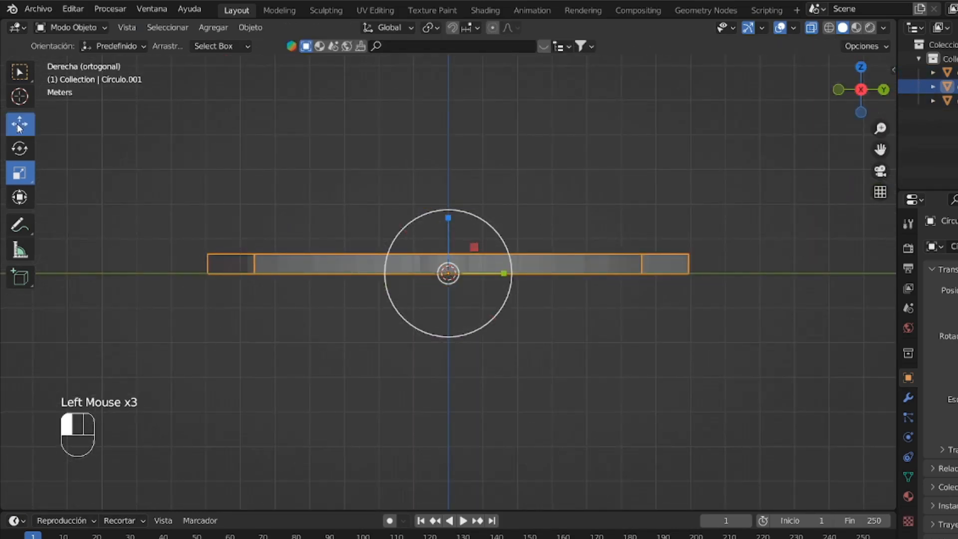
left_click_drag(447, 217, 457, 289)
Add a Mirror modifier to the large ring, using the small ring Círculo.002 as mirror object and only the Z axis
left_click(907, 397)
left_click(942, 246)
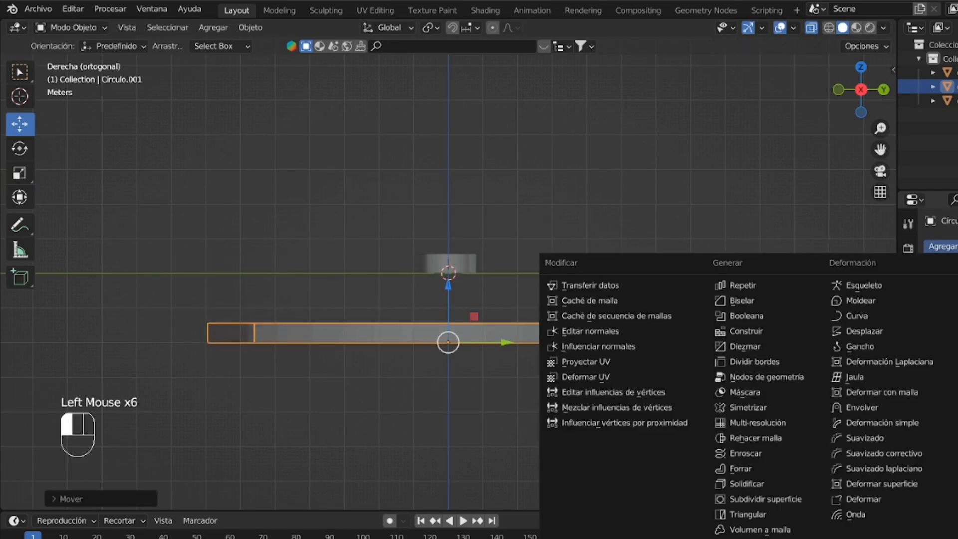
left_click(793, 408)
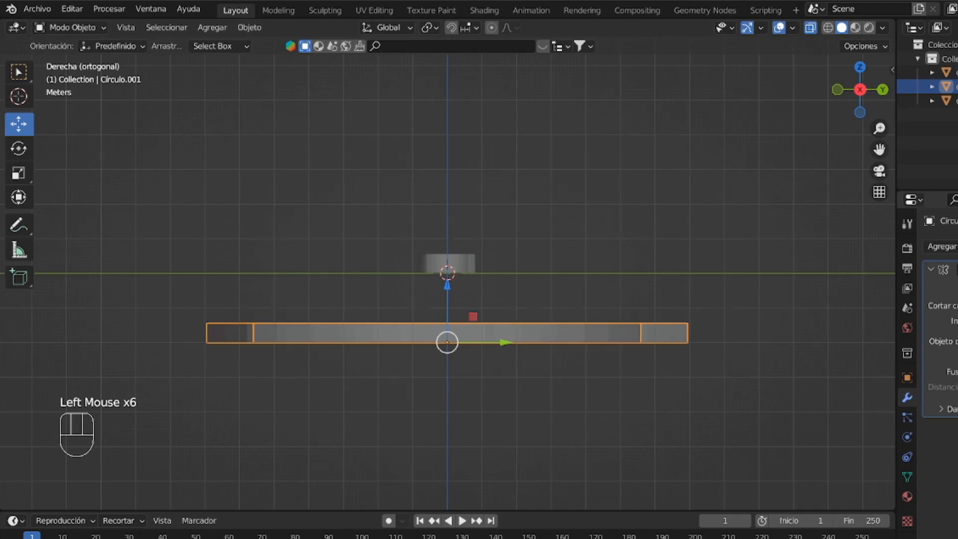
left_click(944, 341)
left_click(455, 256)
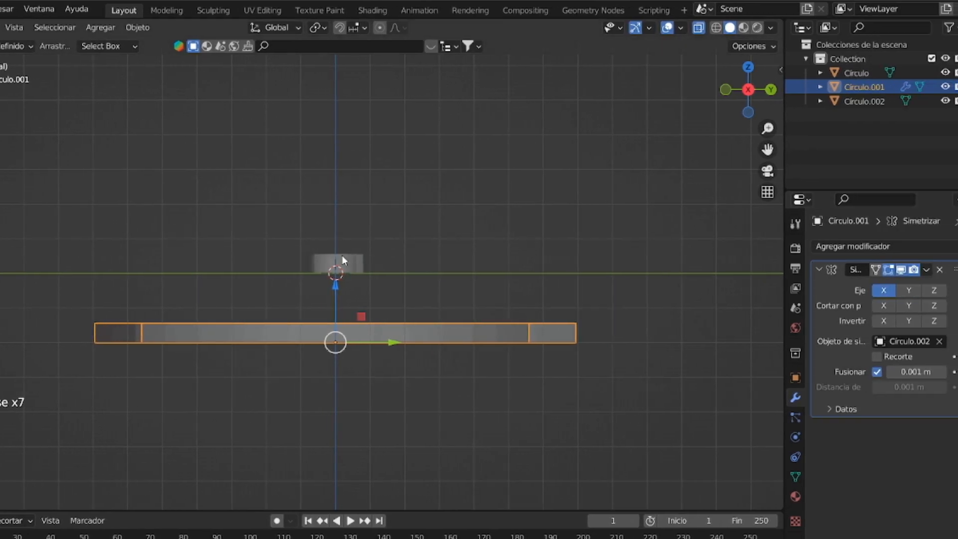
left_click(933, 292)
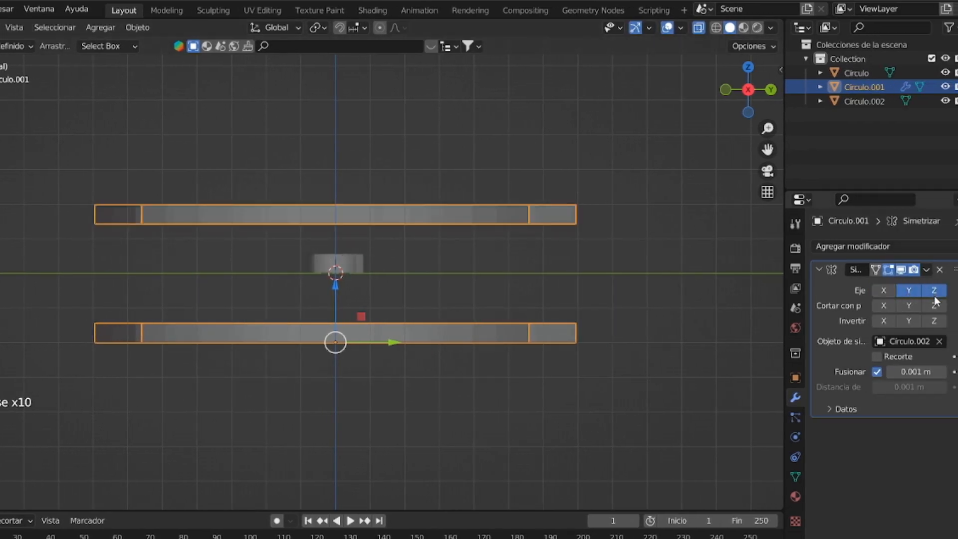
left_click(916, 291)
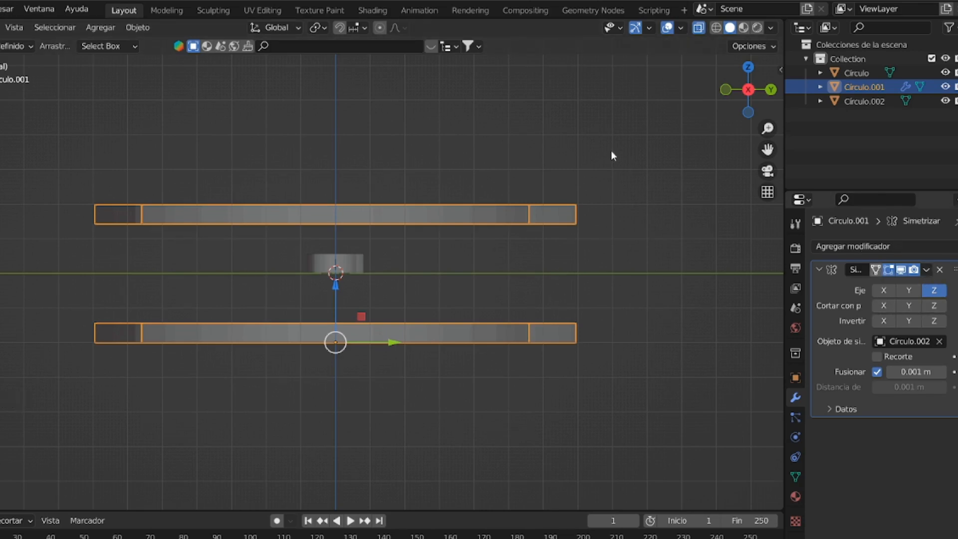
Cut a centred edge loop around the top face of the lower large ring
left_click_drag(748, 89, 730, 93)
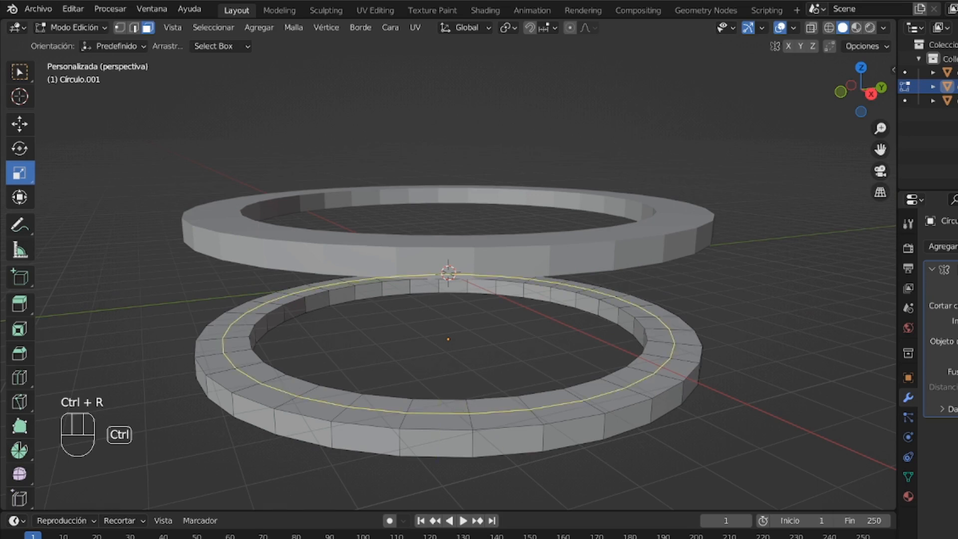
left_click(463, 414)
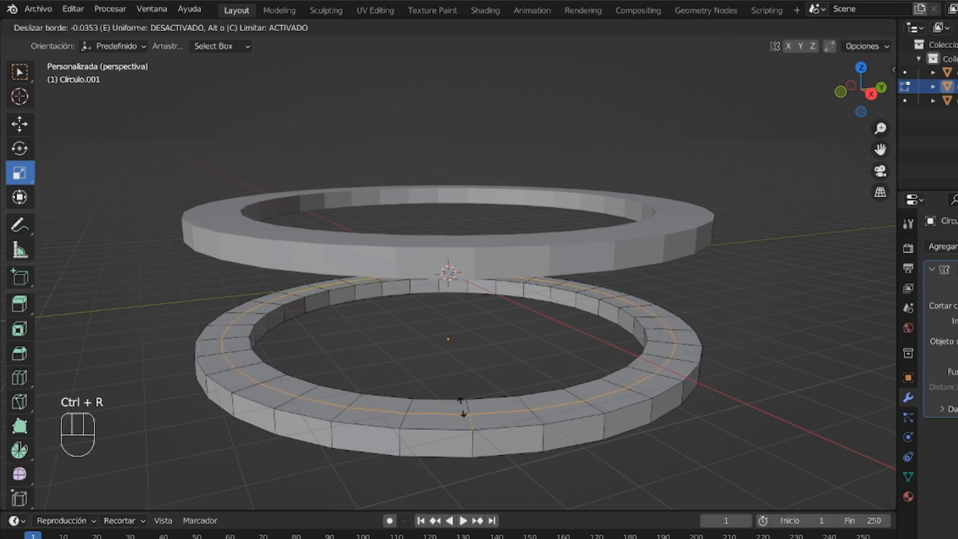
key("Escape")
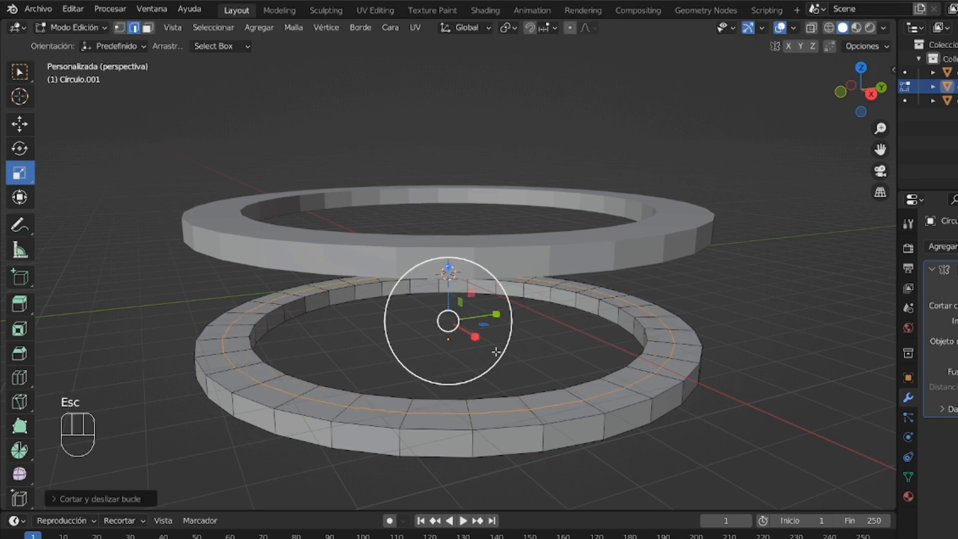
Try to bevel the new central edge loop into a narrow band around the ring, and undo the bevel
key("ctrl+b")
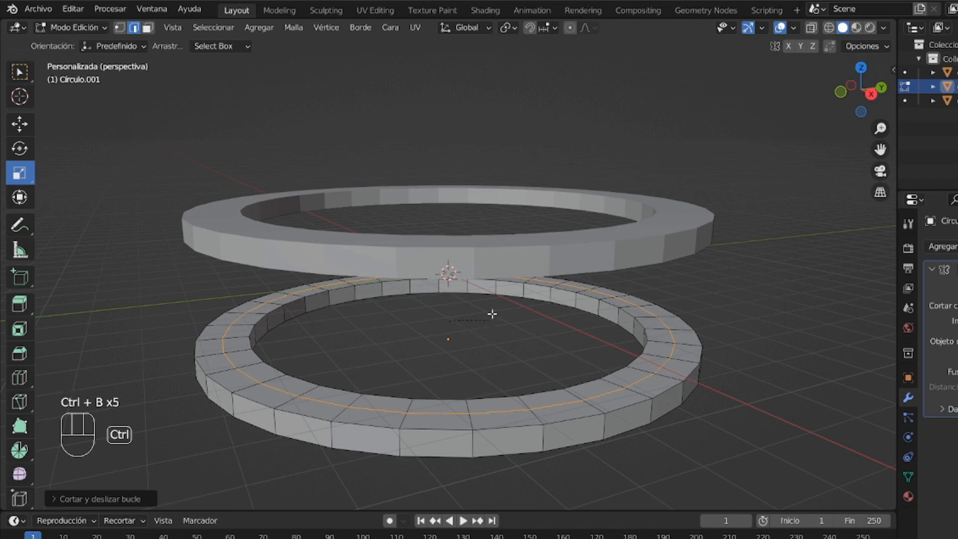
key("ctrl+b")
key("ctrl+b")
key("ctrl+b")
key("b")
key("ctrl+b")
key("ctrl+b")
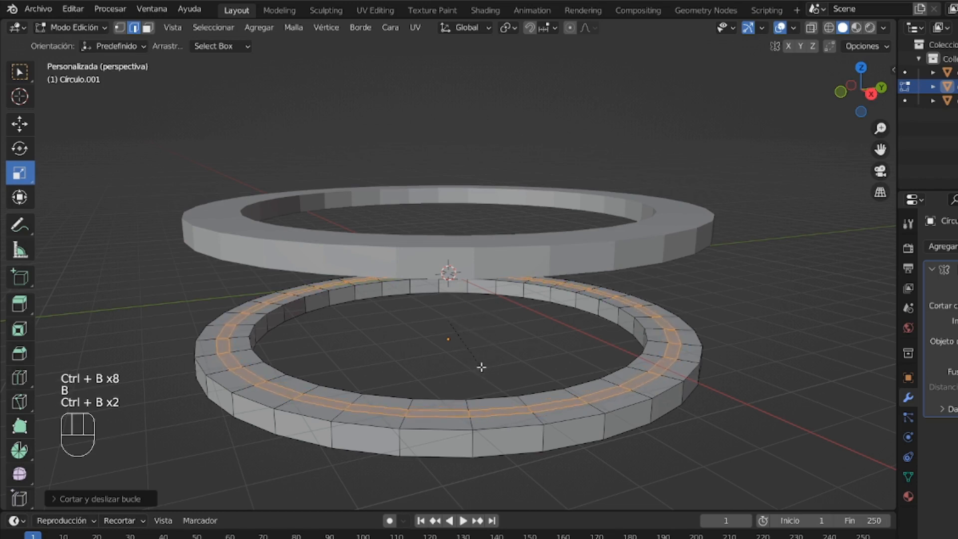
left_click(483, 365)
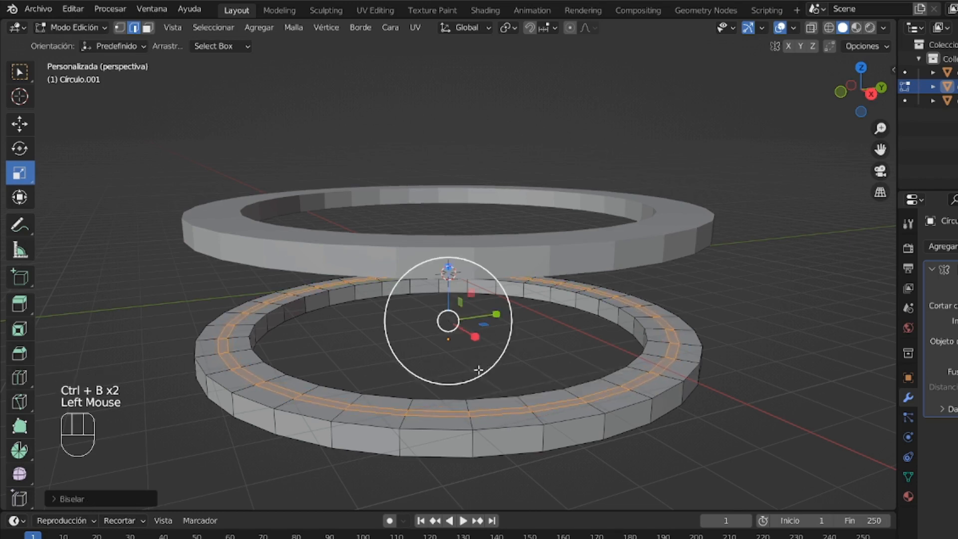
left_click(404, 412)
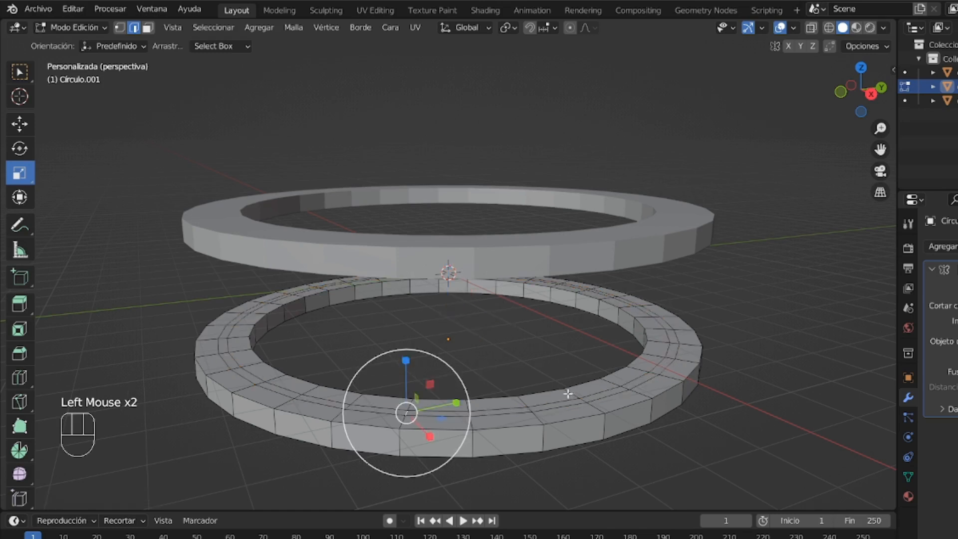
key("ctrl+z")
key("ctrl+z")
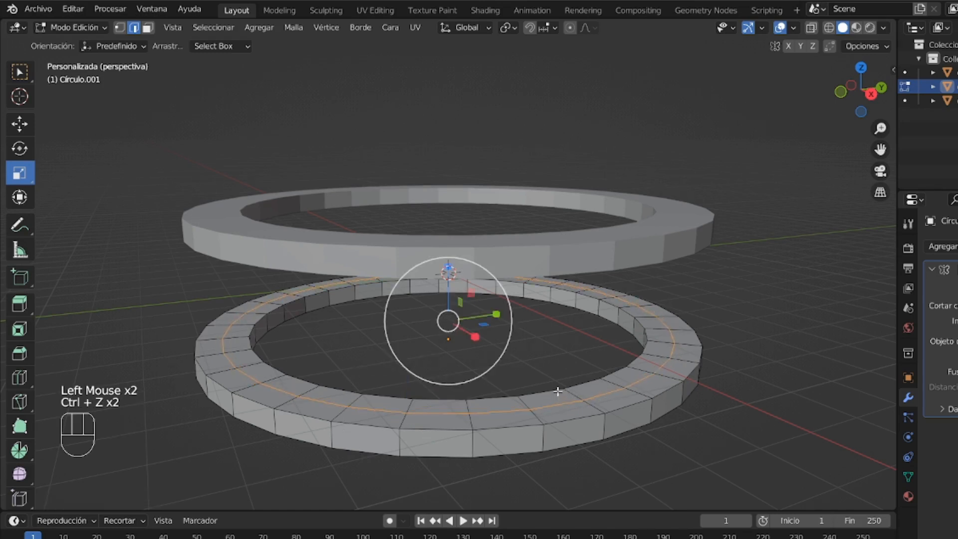
Bevel the central edge loop on the lower large ring's top face into a narrow band around the ring
key("ctrl+b")
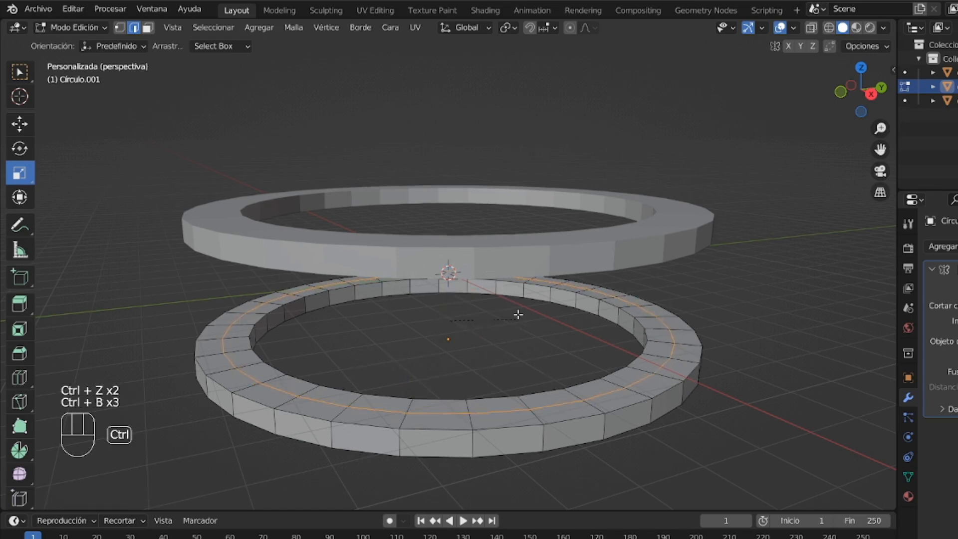
key("ctrl+b")
key("ctrl+b")
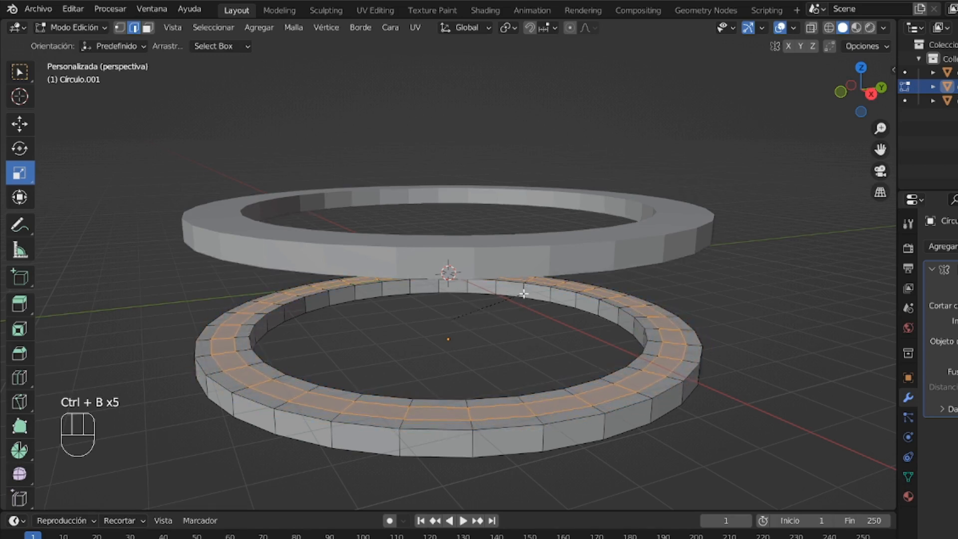
left_click(524, 296)
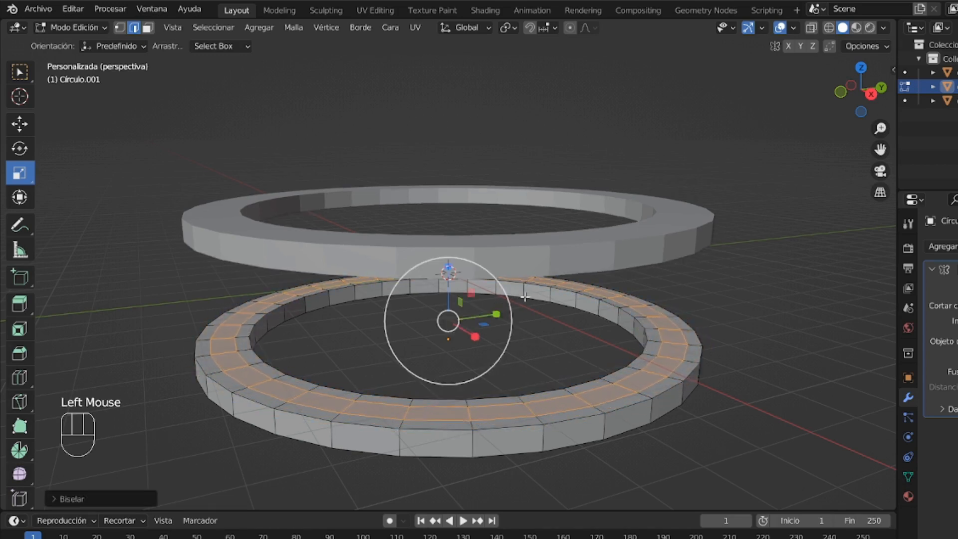
Bevel every other short radial edge of the narrow band into a small face, all the way around the lower ring
double_click(364, 401)
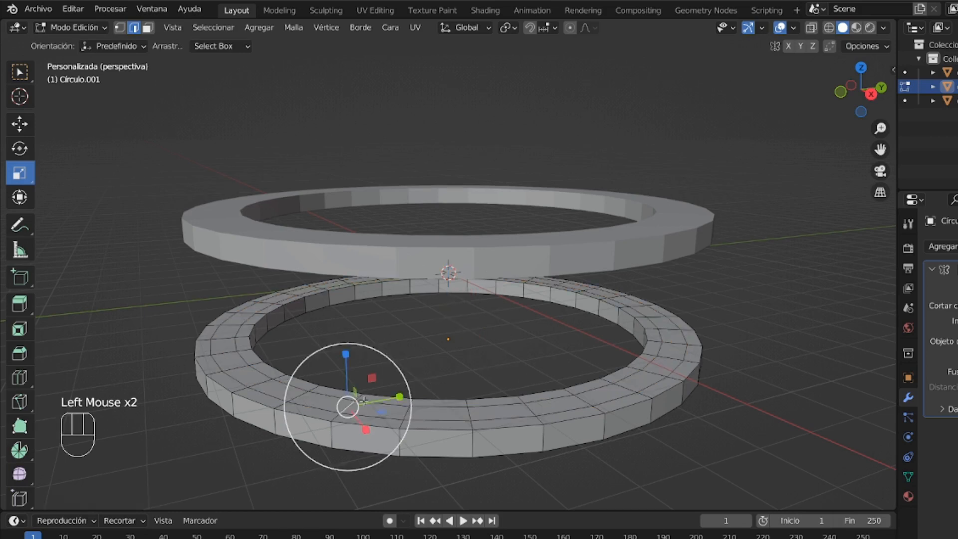
left_click(472, 411, "shift")
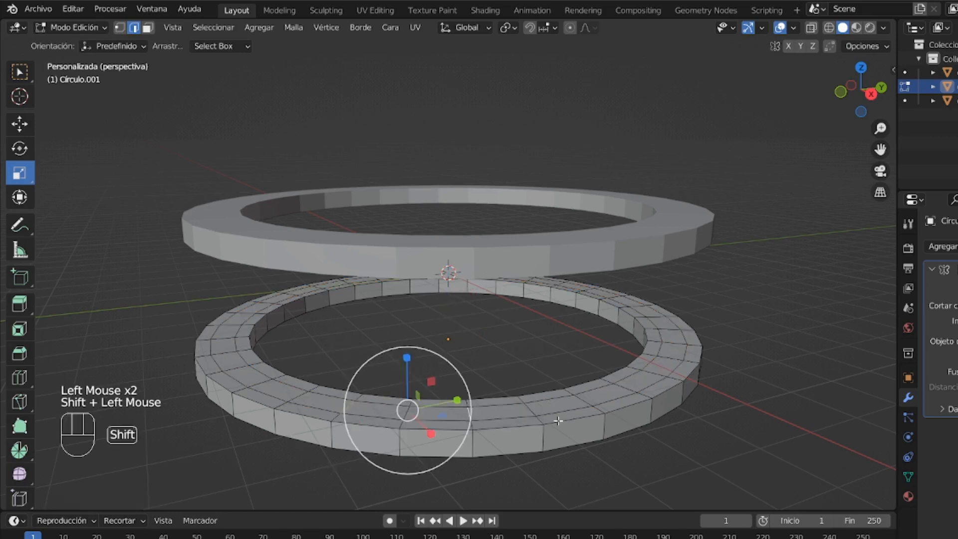
left_click(582, 405, "shift")
left_click(661, 368, "shift")
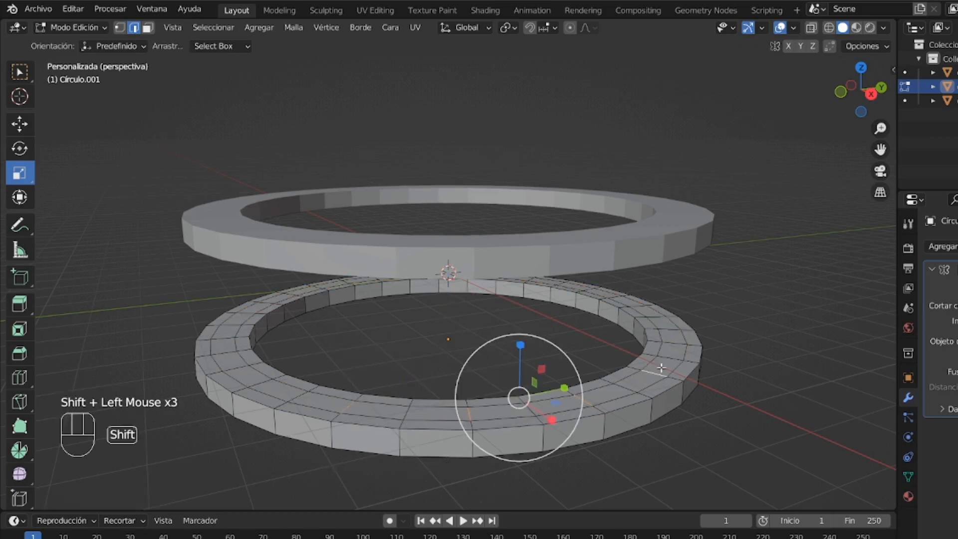
left_click(672, 343, "shift")
left_click(656, 313, "shift")
left_click(624, 297, "shift")
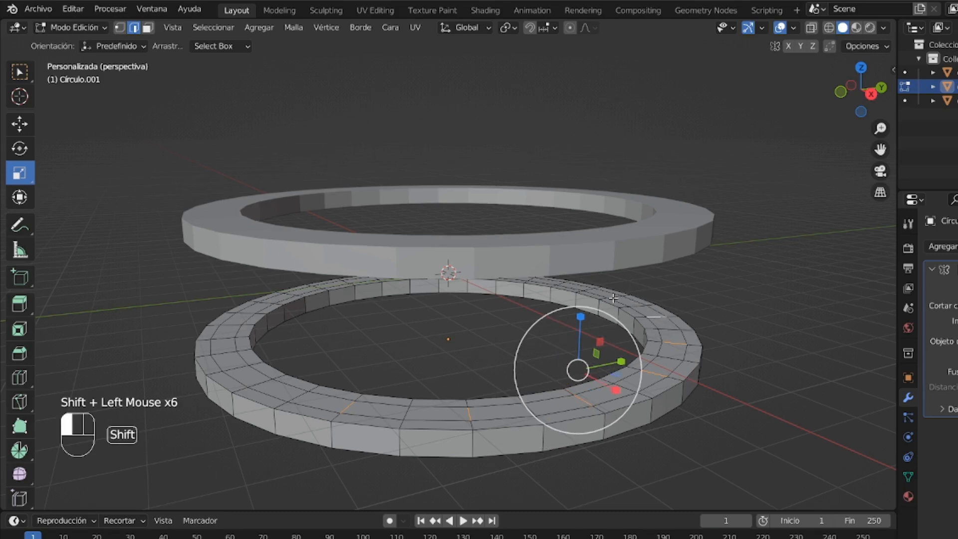
left_click(572, 280, "shift")
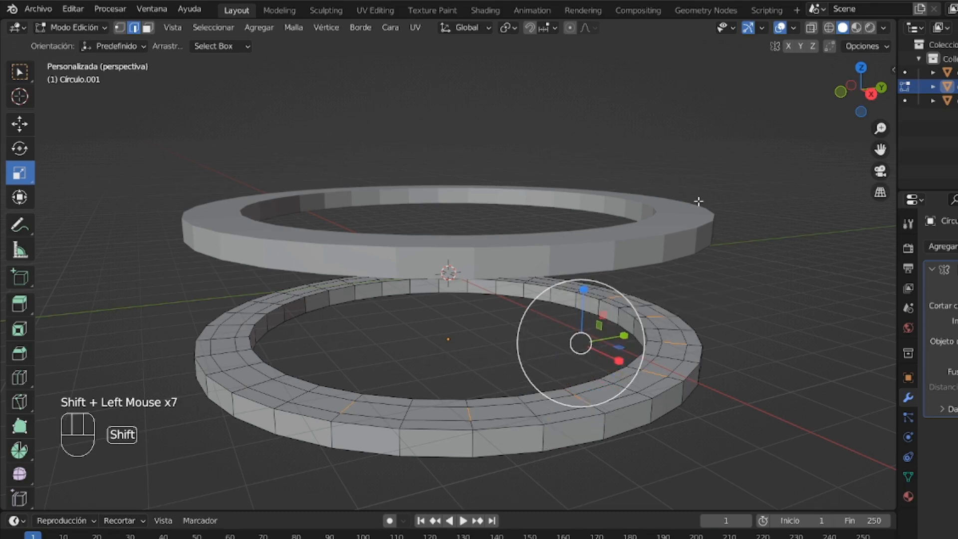
left_click_drag(849, 91, 848, 90)
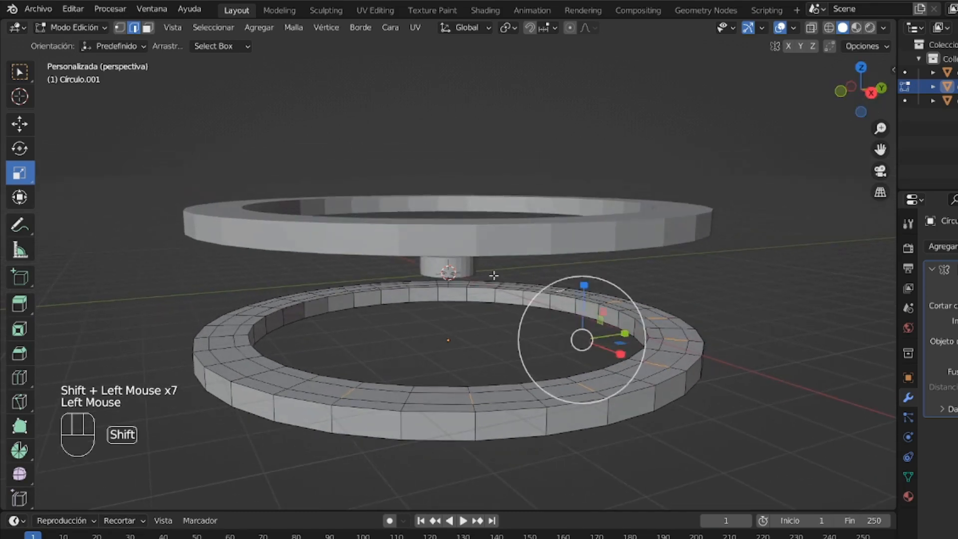
left_click(506, 284, "shift")
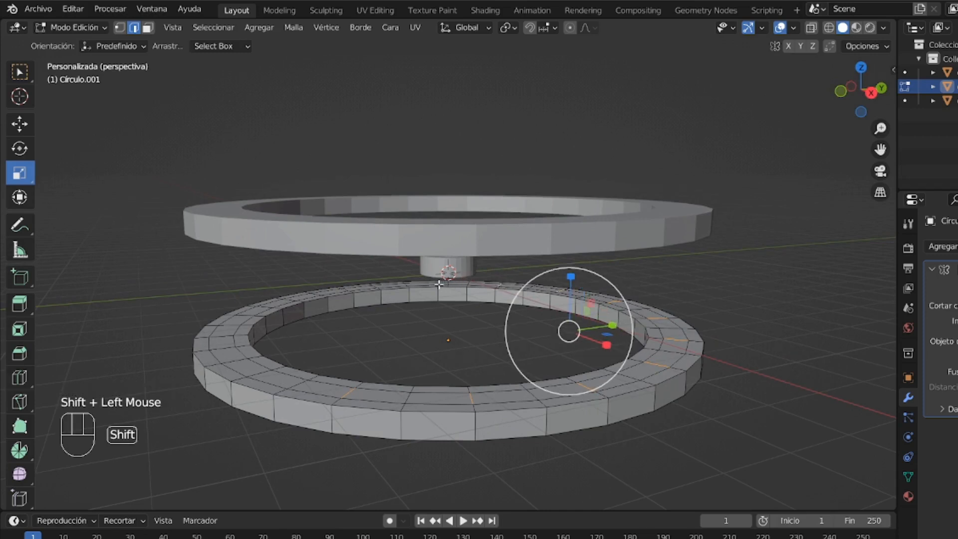
left_click(437, 280, "shift")
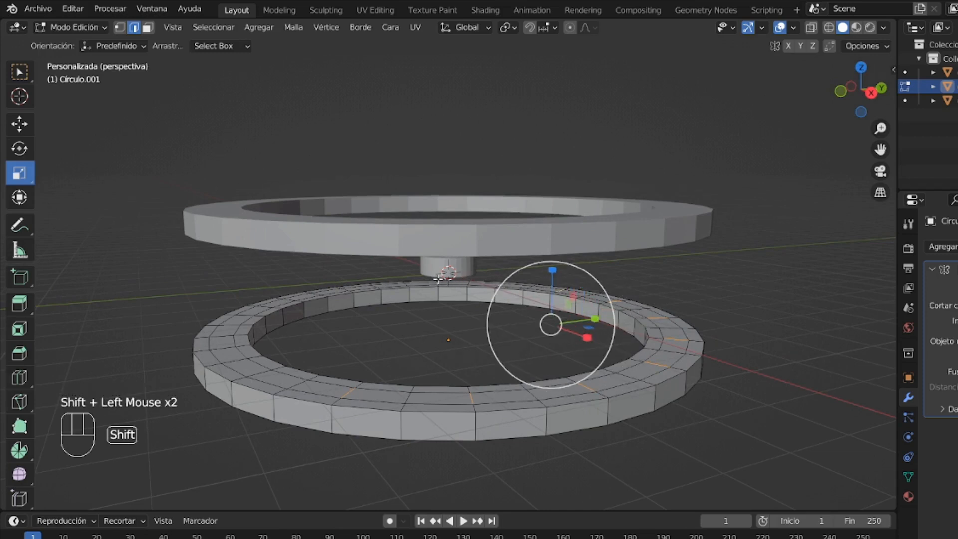
left_click(374, 286, "shift")
left_click(366, 288, "shift")
left_click(375, 284, "shift")
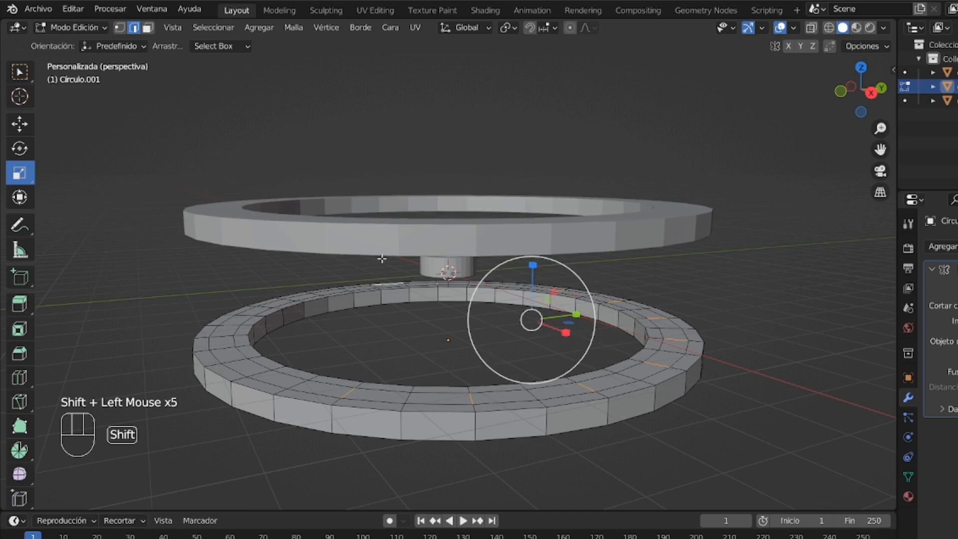
left_click(379, 284, "shift")
left_click(386, 279, "shift")
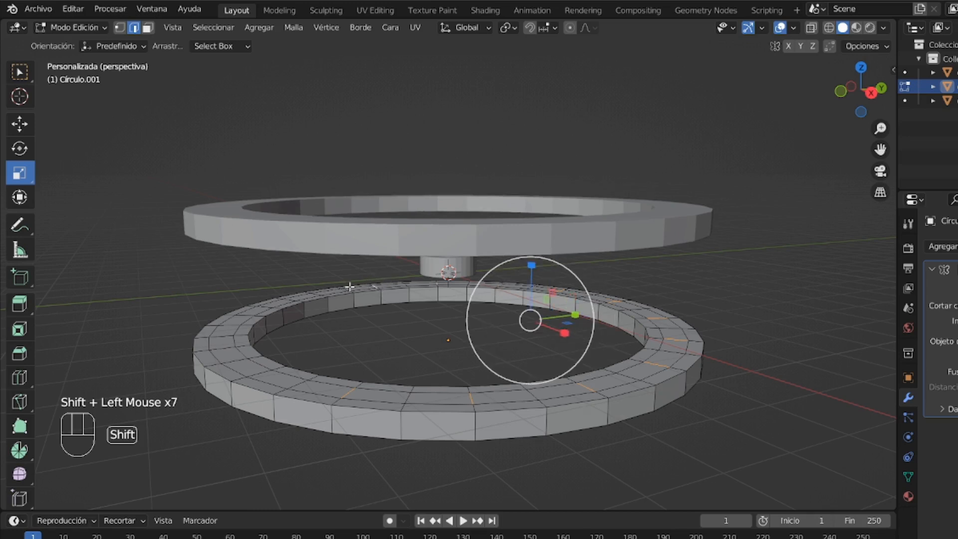
left_click(313, 294, "shift")
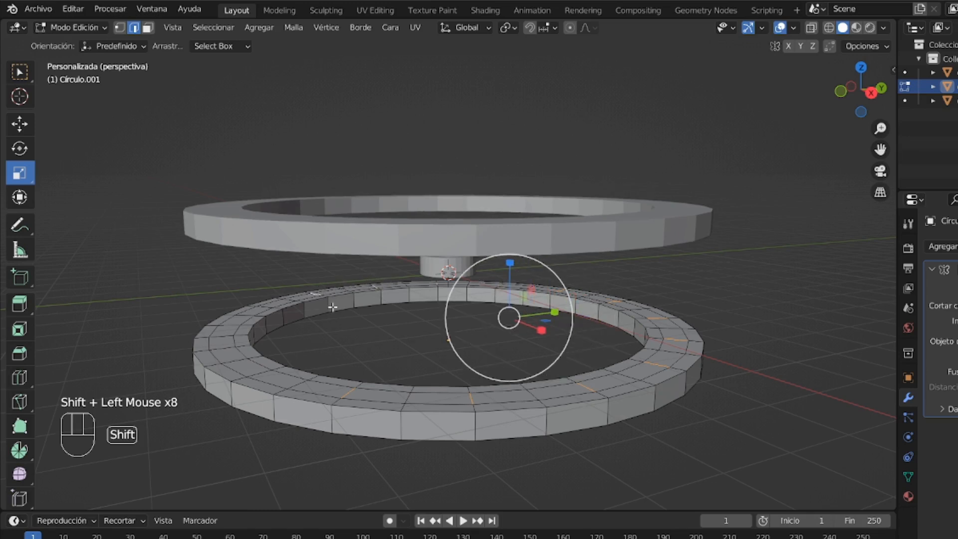
left_click(269, 306, "shift")
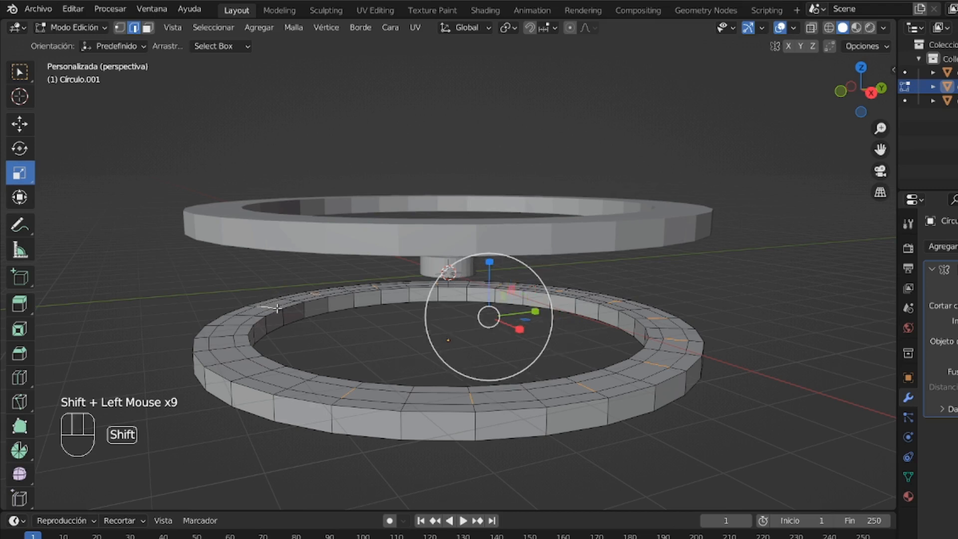
left_click(235, 325, "shift")
left_click(226, 347, "shift")
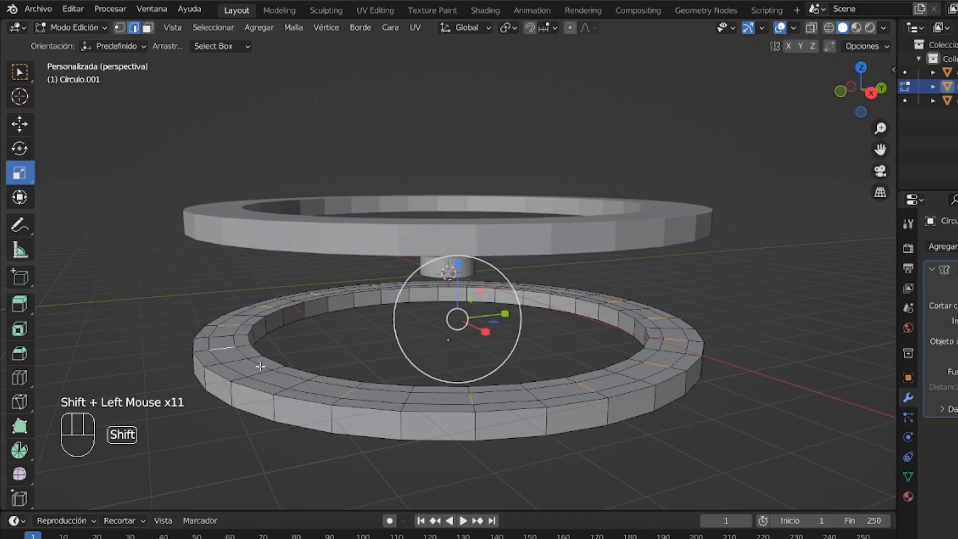
left_click(262, 371, "shift")
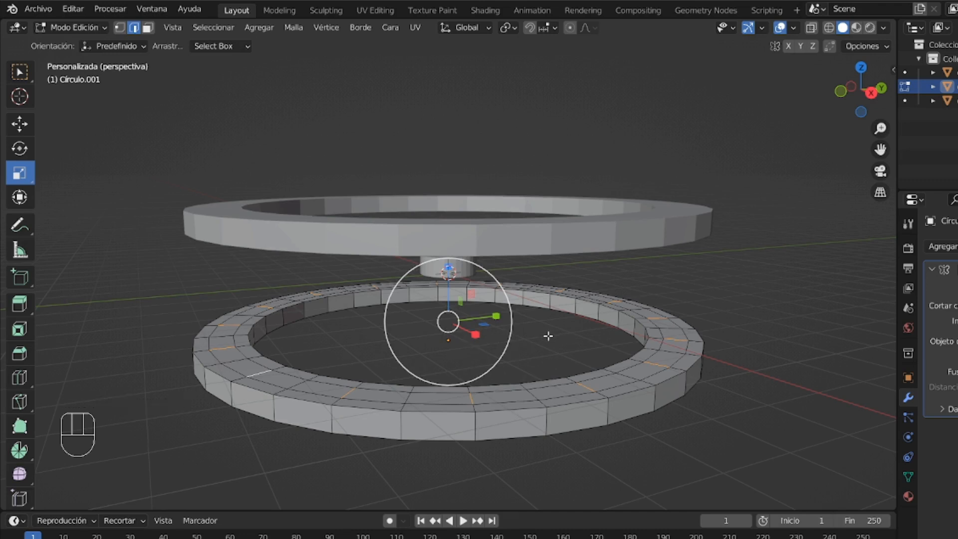
key("ctrl+i")
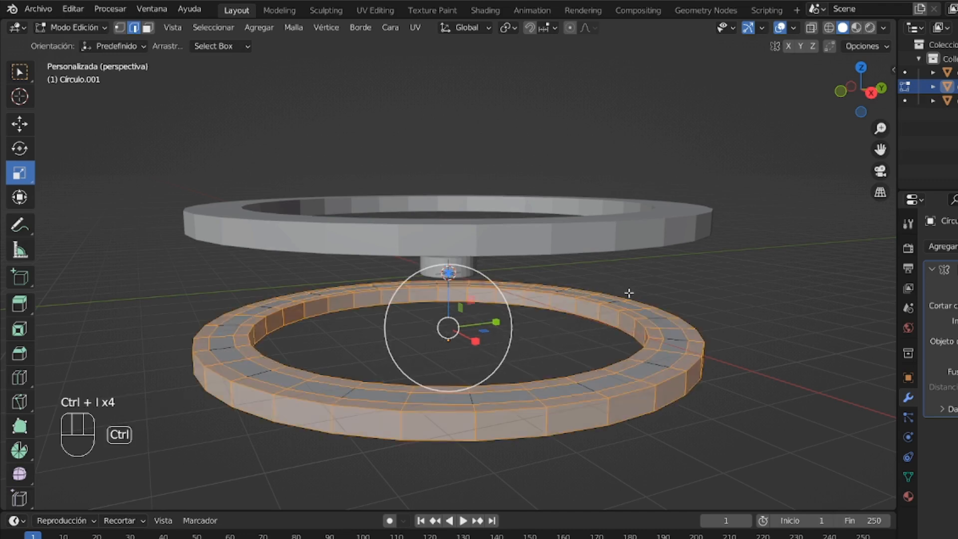
key("ctrl+z")
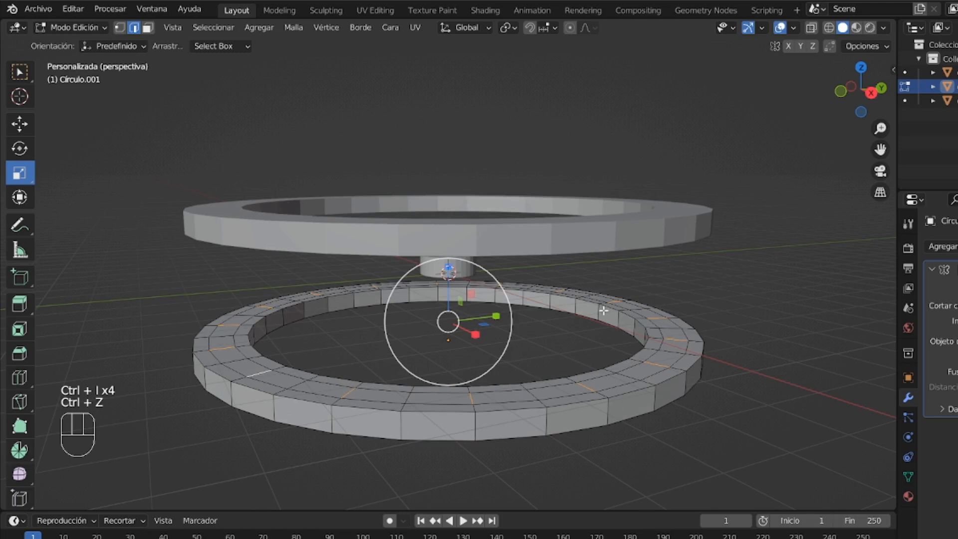
key("ctrl+b")
key("ctrl+b")
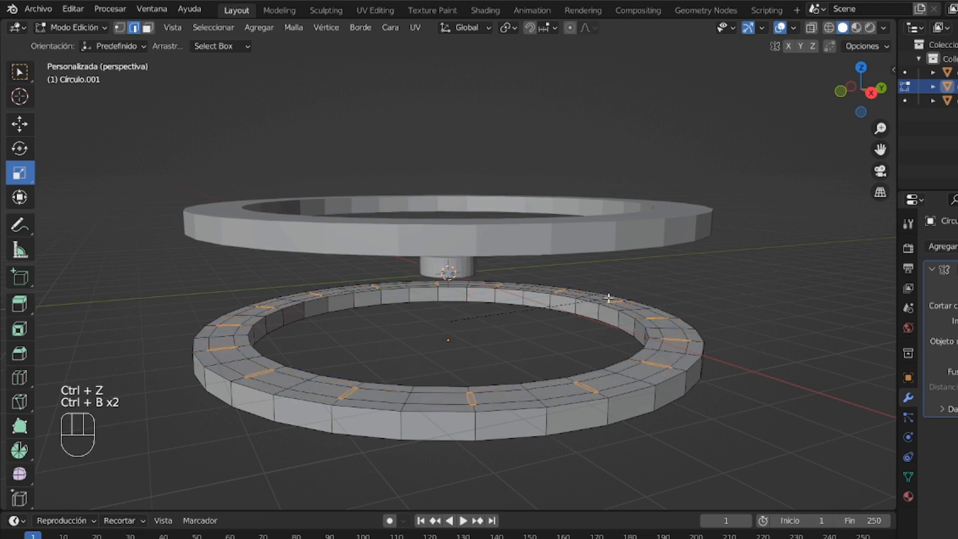
left_click(613, 296)
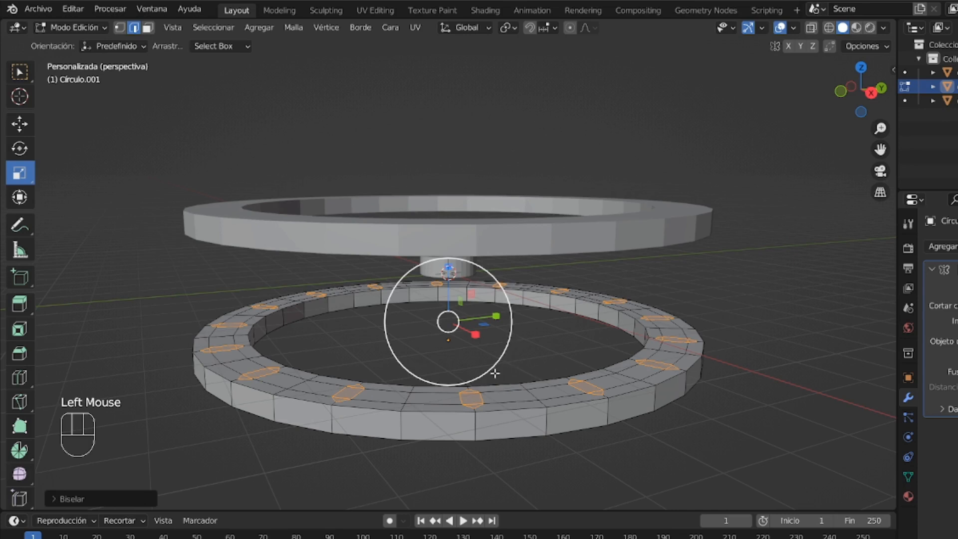
Extrude all the small bevelled faces of the lower ring up to mid-height, forming pillars that meet their mirrored copies
key("3")
left_click(471, 399)
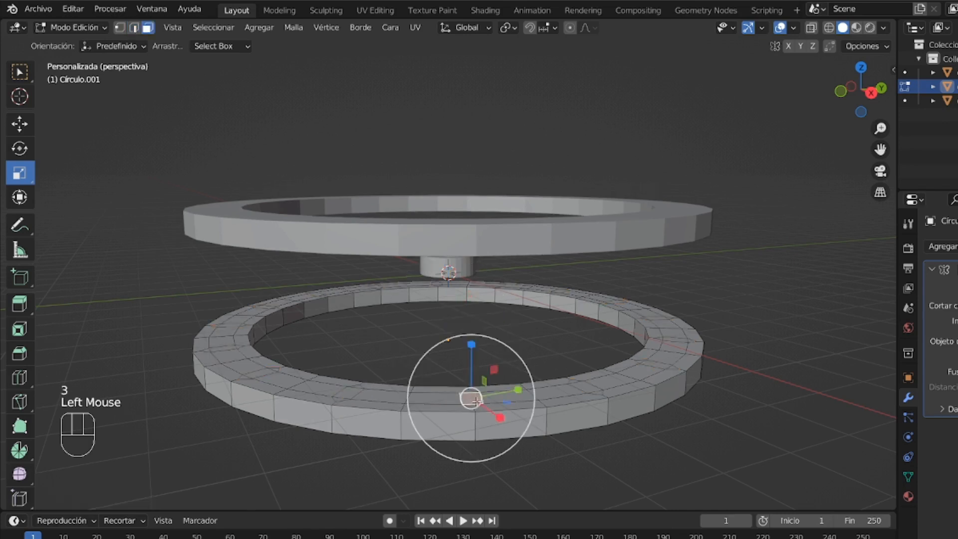
left_click(608, 387, "shift")
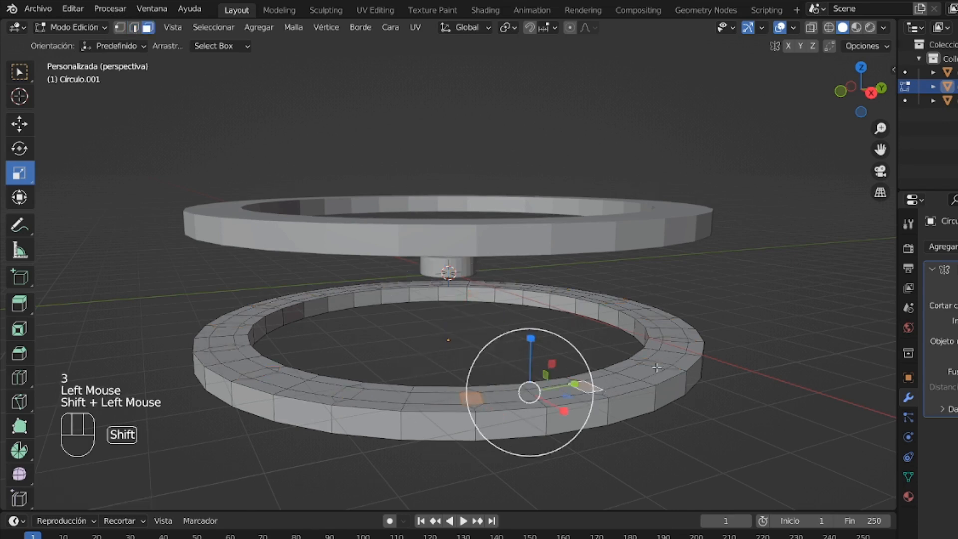
left_click(656, 367, "shift")
left_click(674, 343, "shift")
left_click(656, 317, "shift")
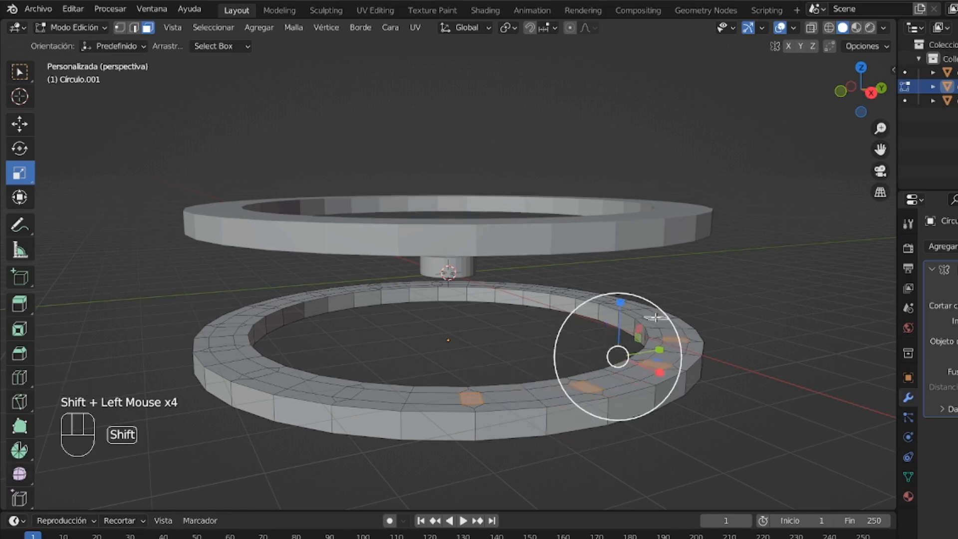
left_click(616, 303, "shift")
left_click(560, 291, "shift")
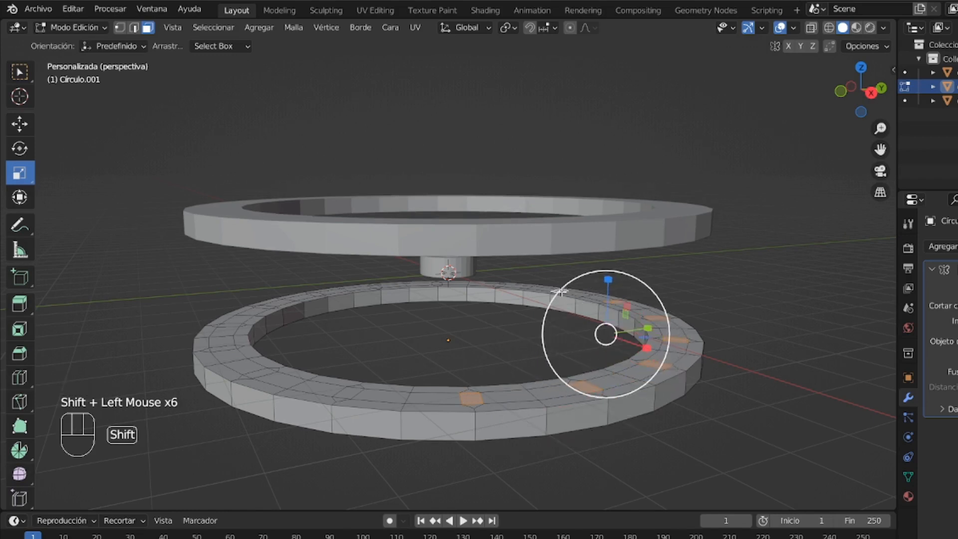
left_click(499, 285, "shift")
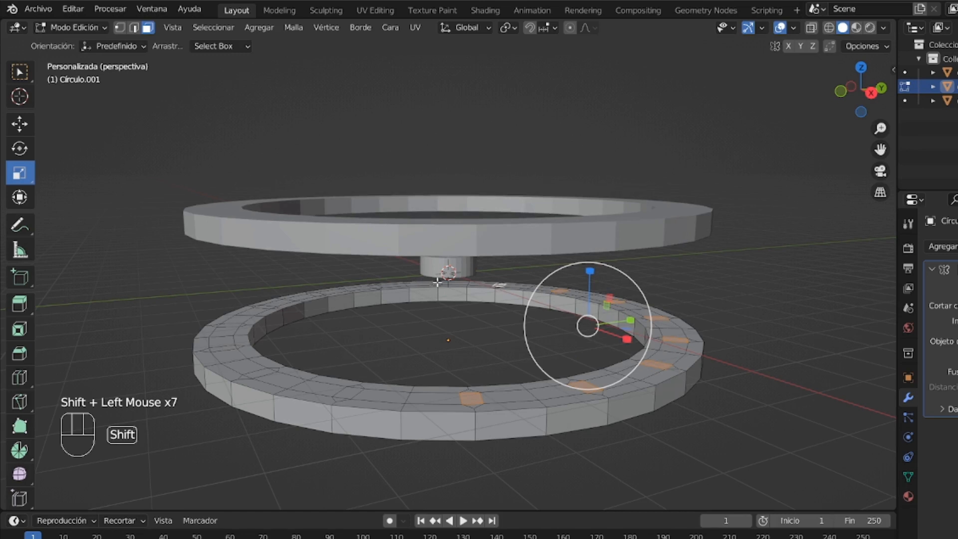
left_click(437, 283, "shift")
left_click(374, 287, "shift")
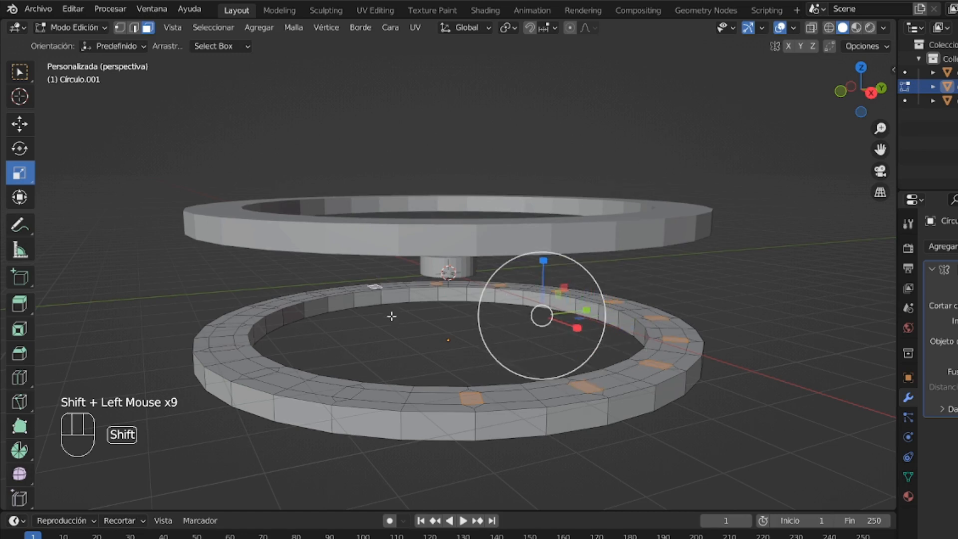
left_click(320, 295, "shift")
left_click(267, 307, "shift")
left_click(234, 325, "shift")
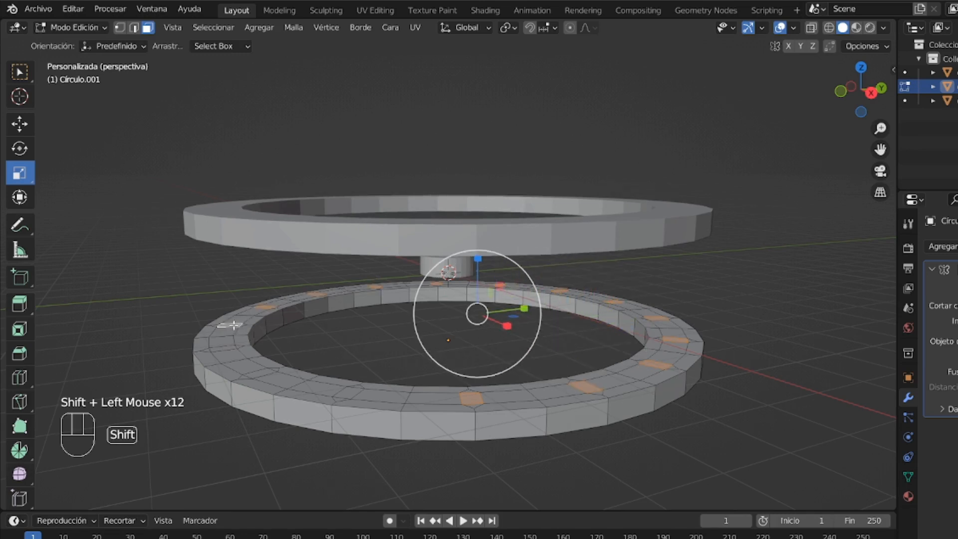
left_click(227, 347, "shift")
left_click(258, 373, "shift")
left_click(352, 391, "shift")
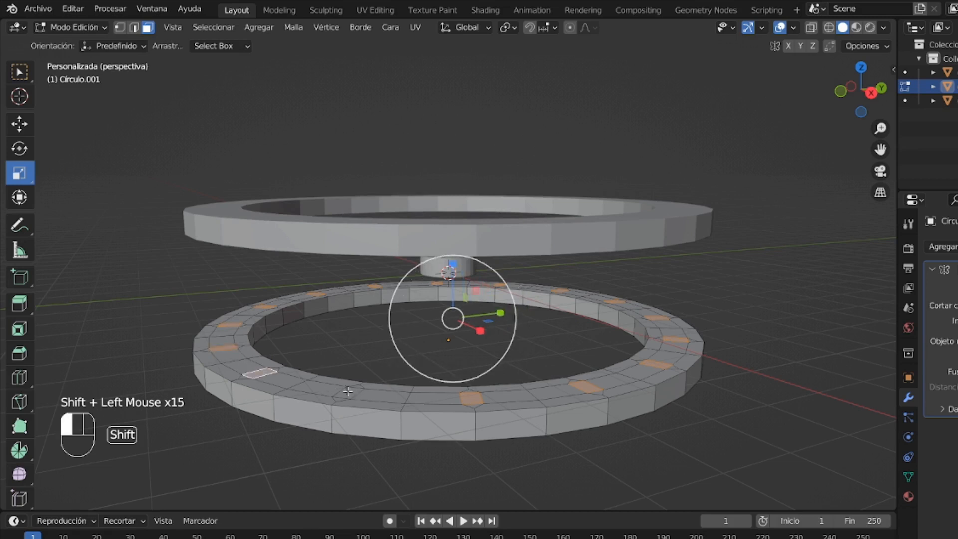
left_click(498, 359)
key("e")
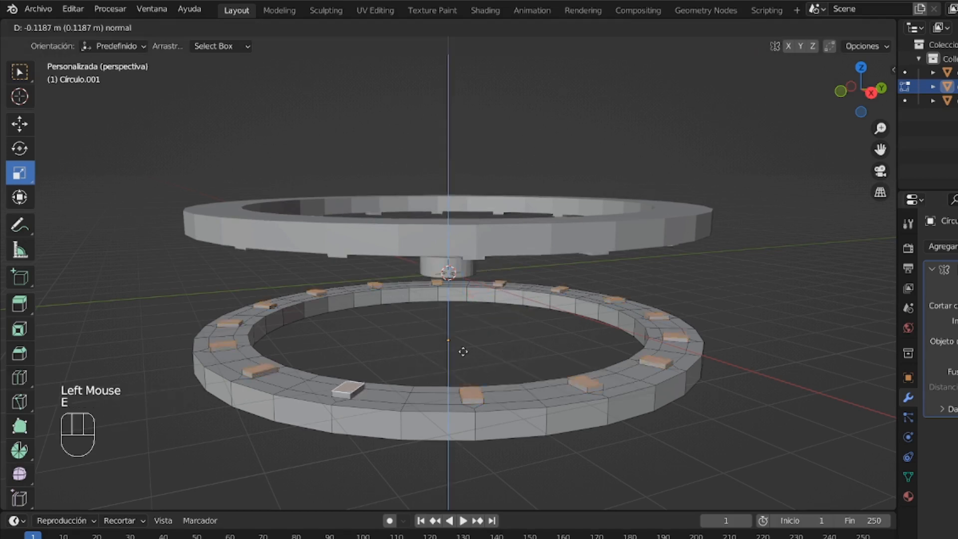
left_click(455, 274)
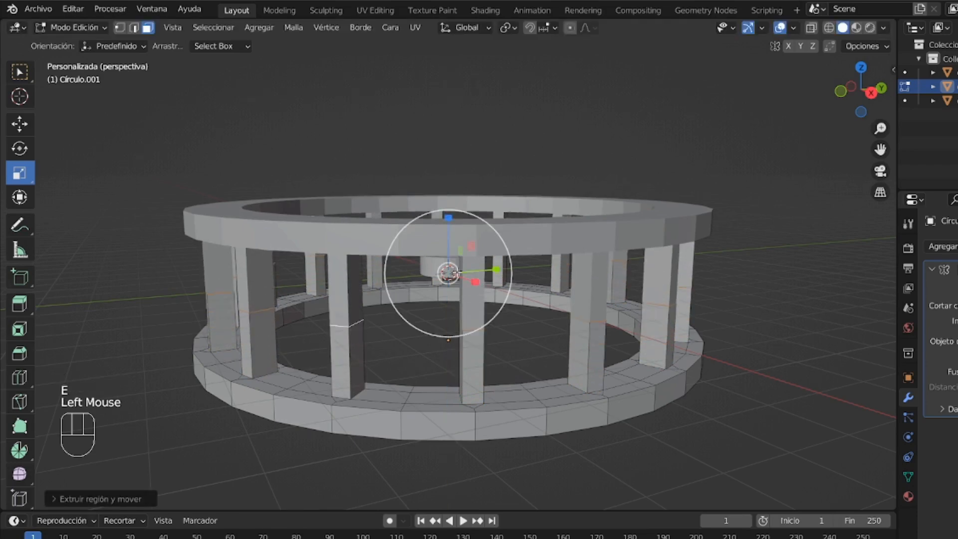
Duplicate and fill the inner faces of small ring Círculo.002, and stretch the copy along Z into a long central shaft through both large rings
left_click_drag(850, 97, 821, 52)
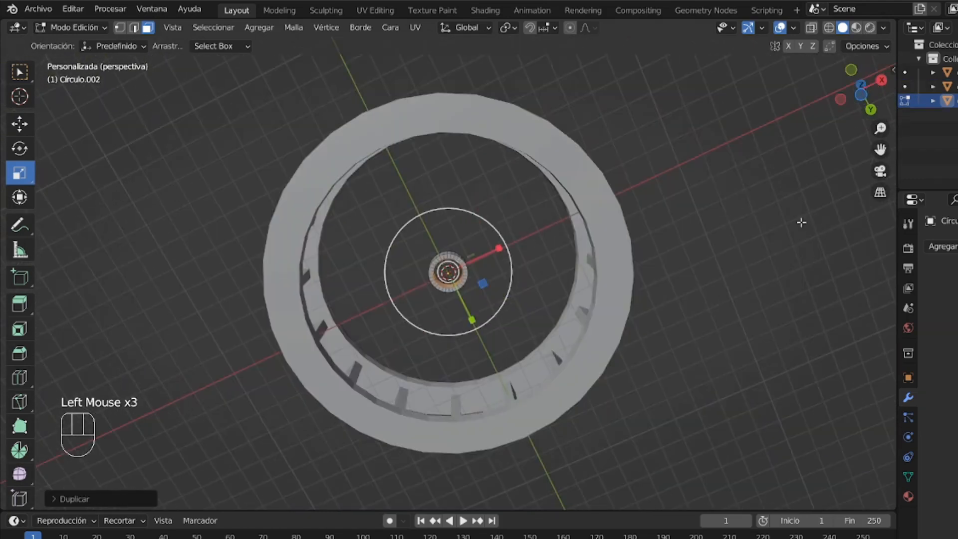
left_click_drag(853, 93, 863, 46)
key("f")
left_click_drag(448, 328, 448, 499)
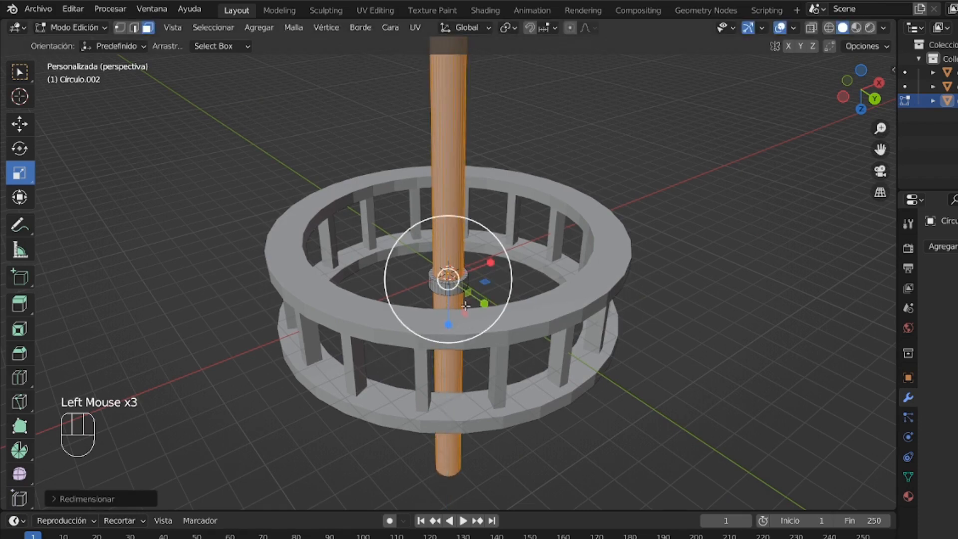
mouse_move(448, 324)
left_mouse_down()
mouse_move(450, 295)
mouse_move(449, 306)
left_mouse_up()
key("Tab")
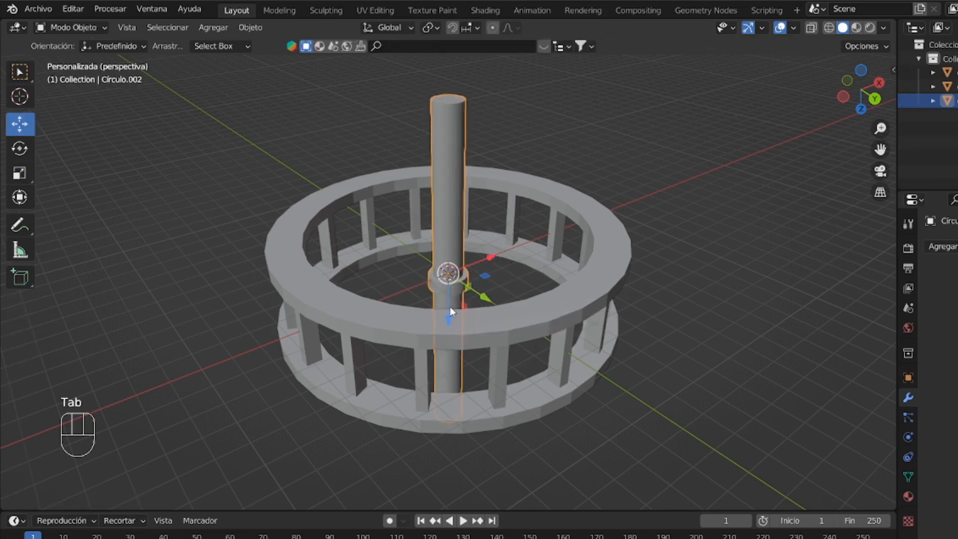
Select the whole assembly and rotate it in the rear orthographic view, setting the rotation angle to 90°
key("a")
left_click(19, 148)
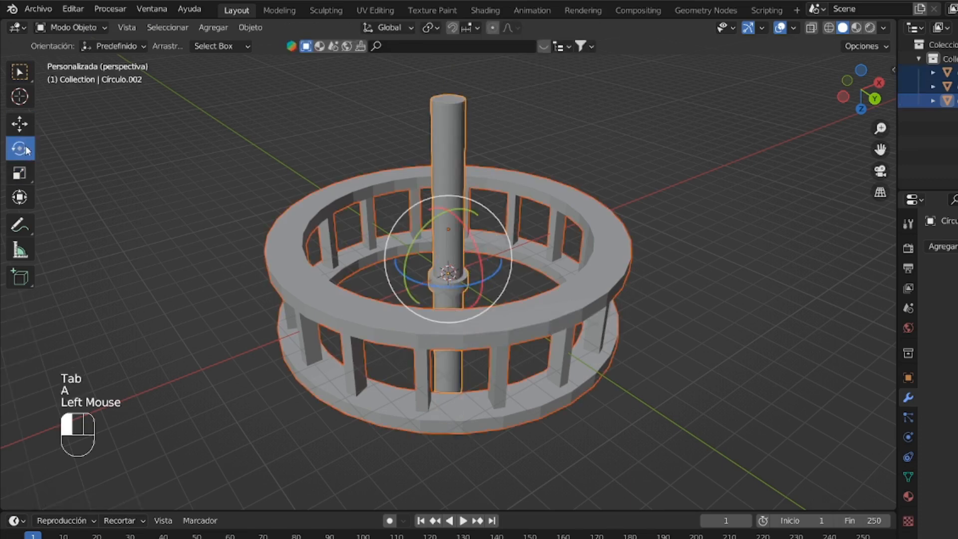
double_click(874, 98)
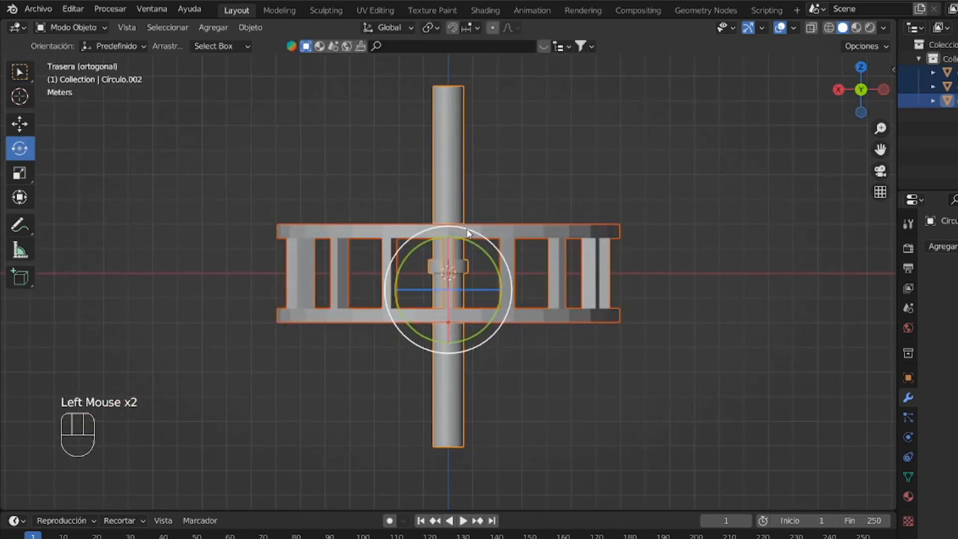
left_click_drag(468, 228, 562, 341)
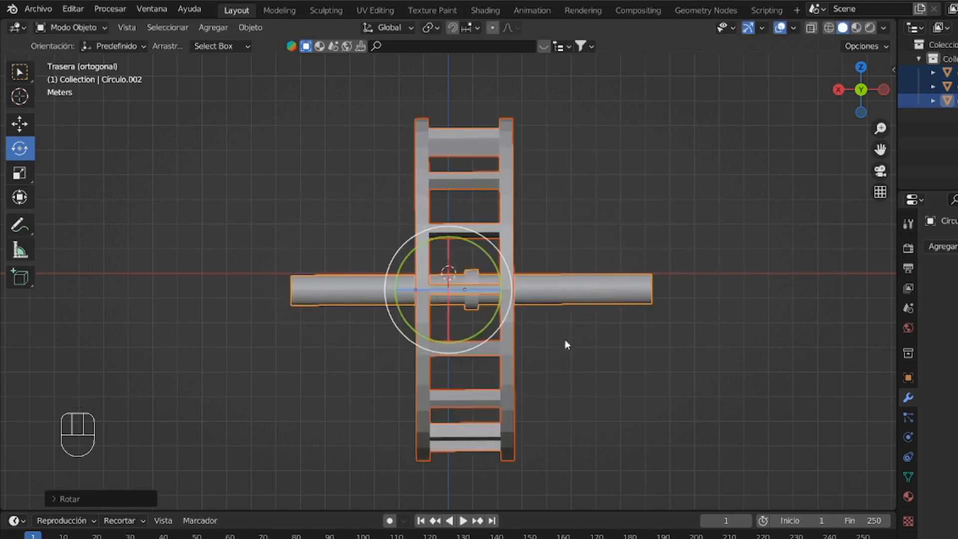
left_click(69, 498)
left_click(212, 449)
type("90")
key("Return")
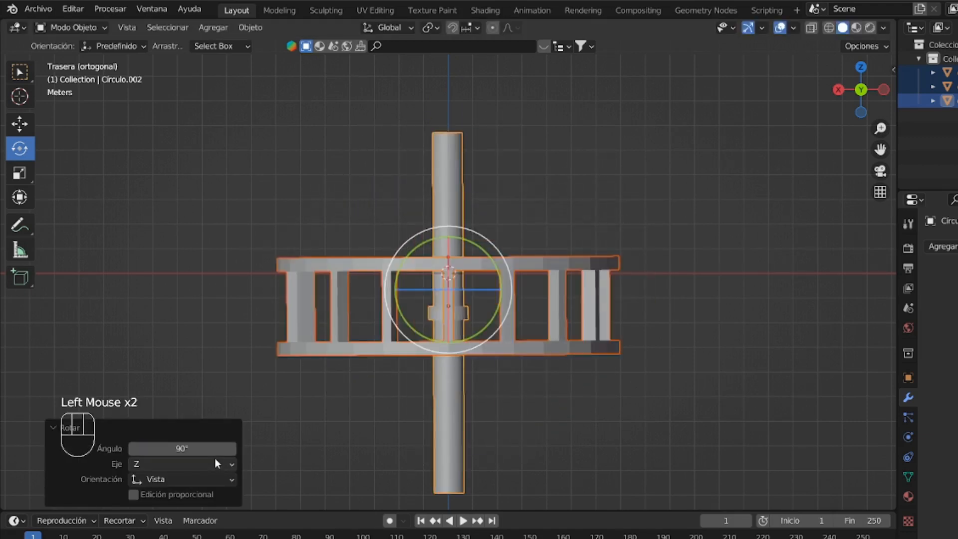
Rotate the whole assembly again so the shaft lies along the X axis, and reduce the rotation angle to 90.4°
left_click_drag(471, 235, 536, 343)
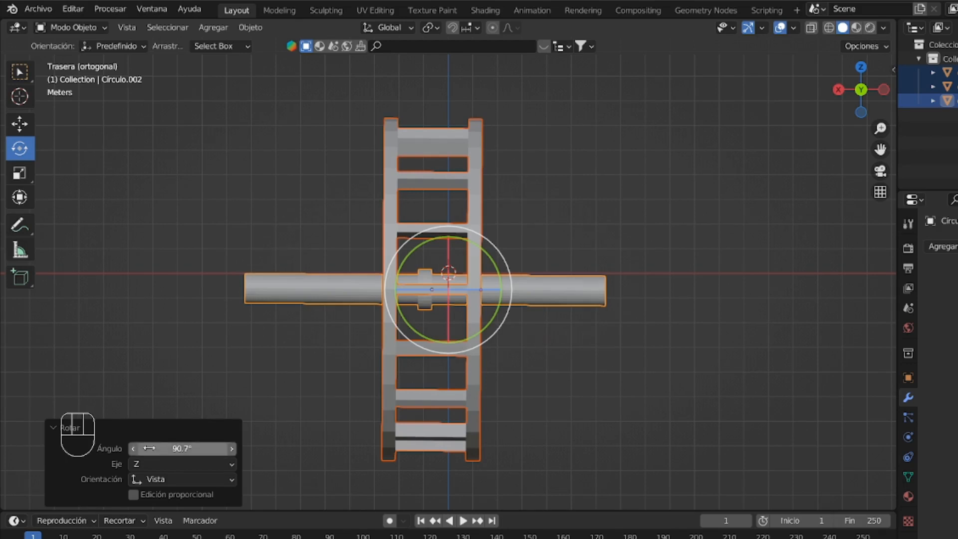
left_click(130, 448)
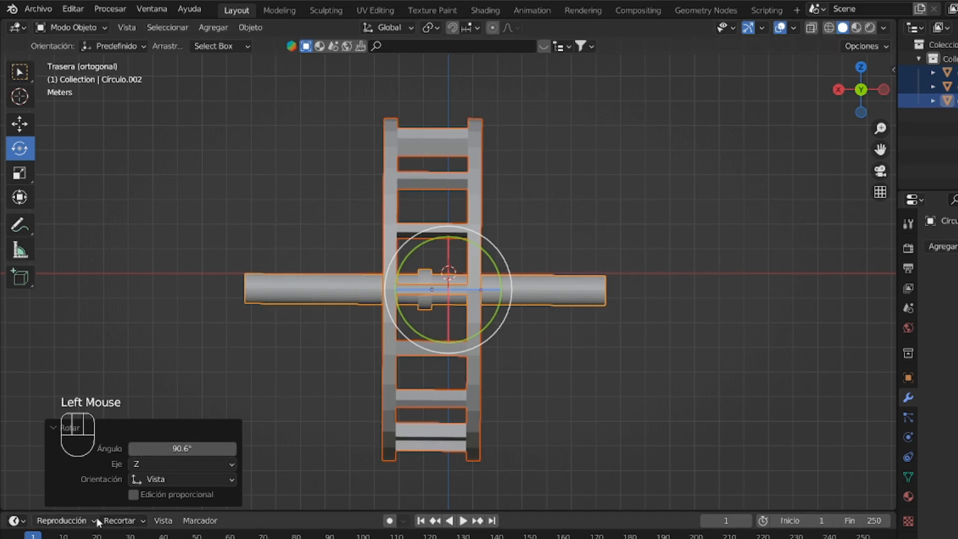
left_click(132, 448)
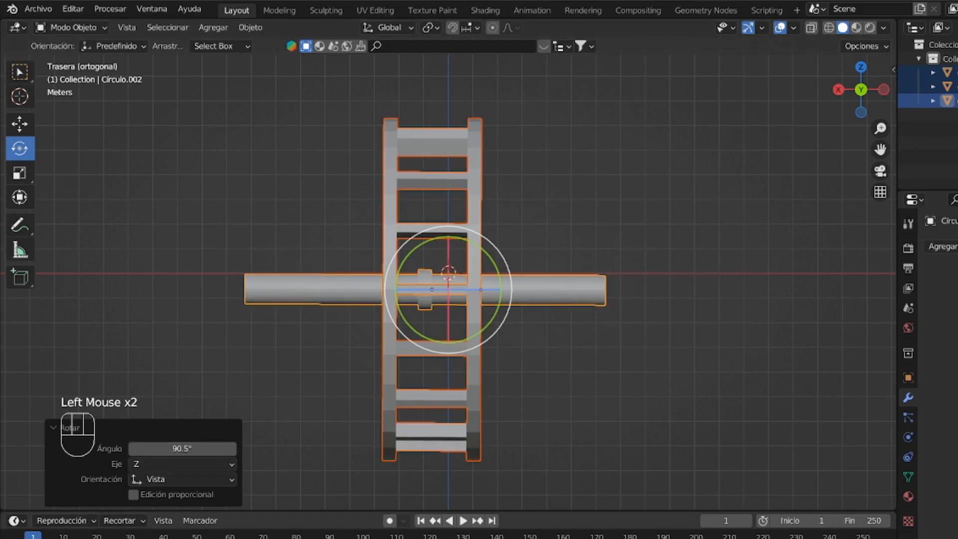
left_click(133, 450)
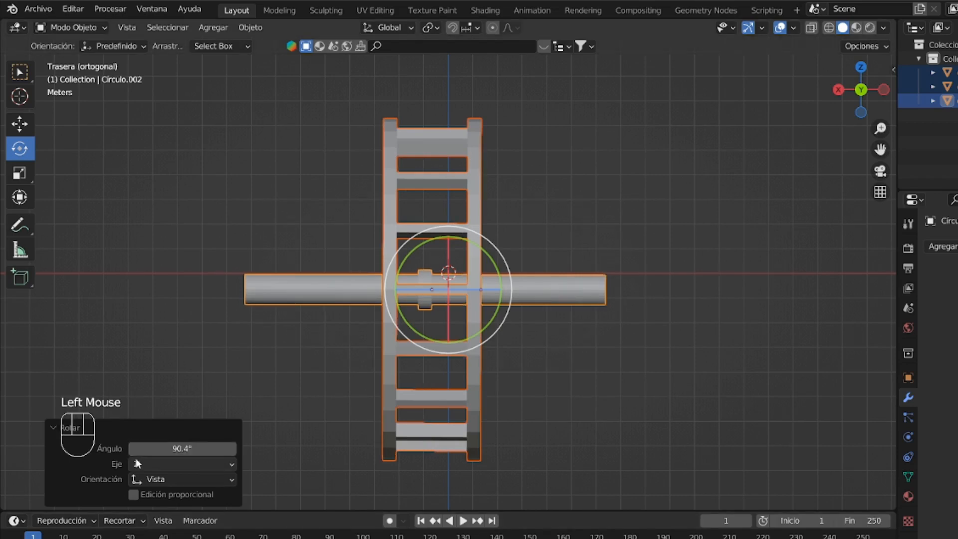
Separate the long shaft from small ring Círculo.002 into its own object
left_click_drag(843, 102, 906, 137)
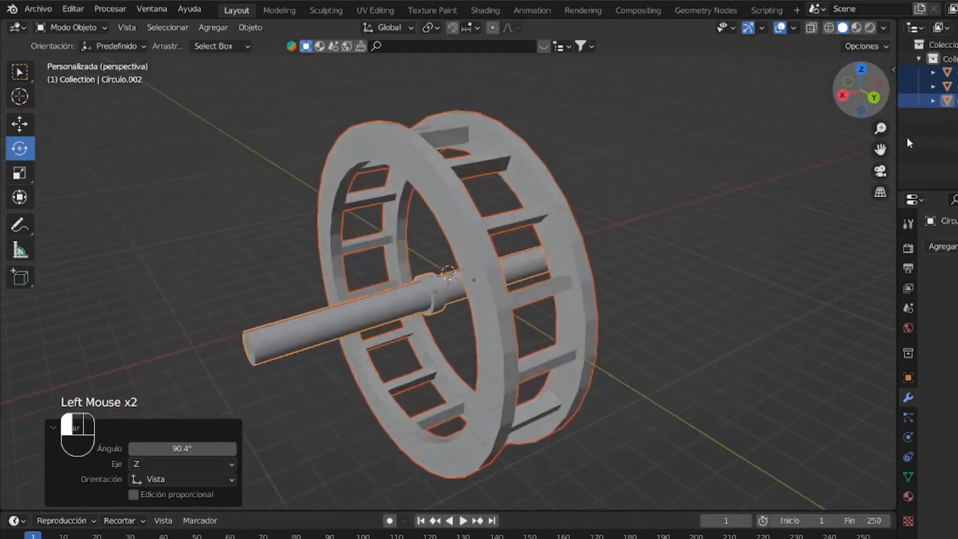
key("ctrl+z")
key("Tab")
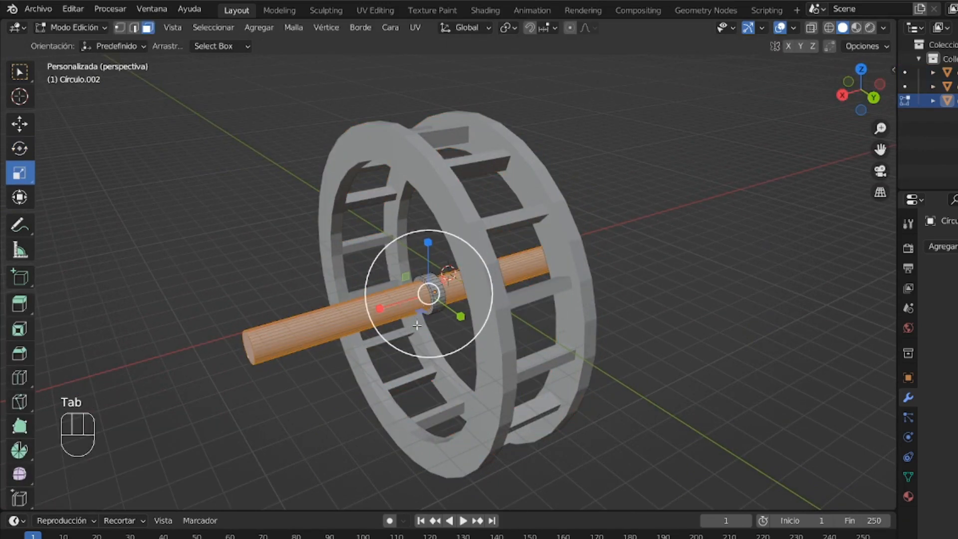
key("p")
left_click(420, 327)
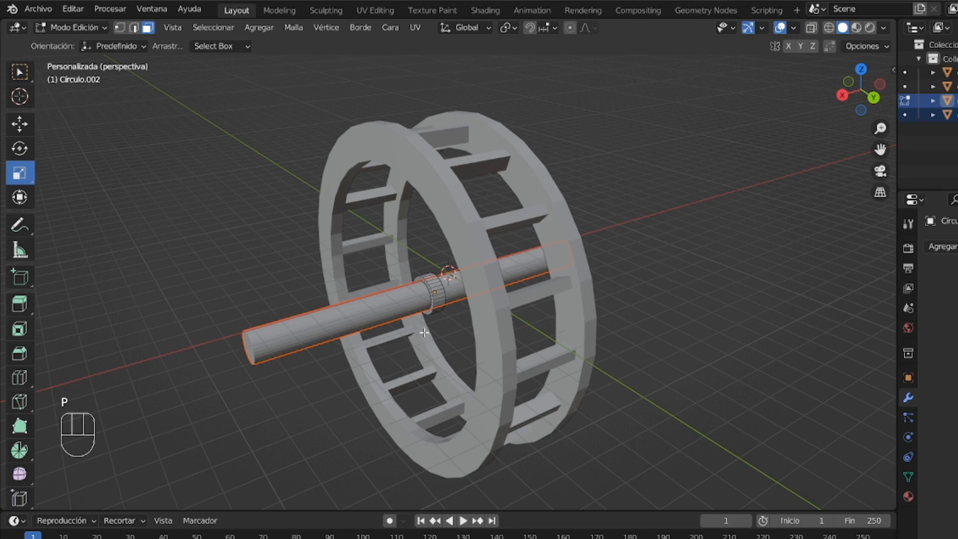
key("Tab")
Duplicate the small central ring in place and move the copy 3.6305 m along X, close to the shaft's end
left_click(405, 315)
mouse_move(406, 314)
left_mouse_down()
mouse_move(400, 301)
mouse_move(412, 298)
left_mouse_up()
left_click_drag(844, 83, 875, 90)
left_click(450, 299)
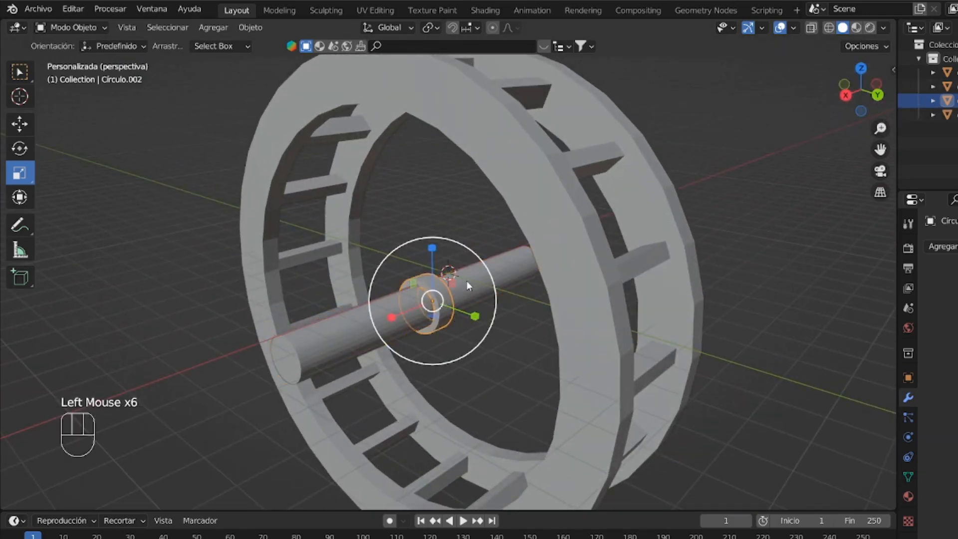
key("shift+d")
key("shift+d")
right_click(448, 257, "shift")
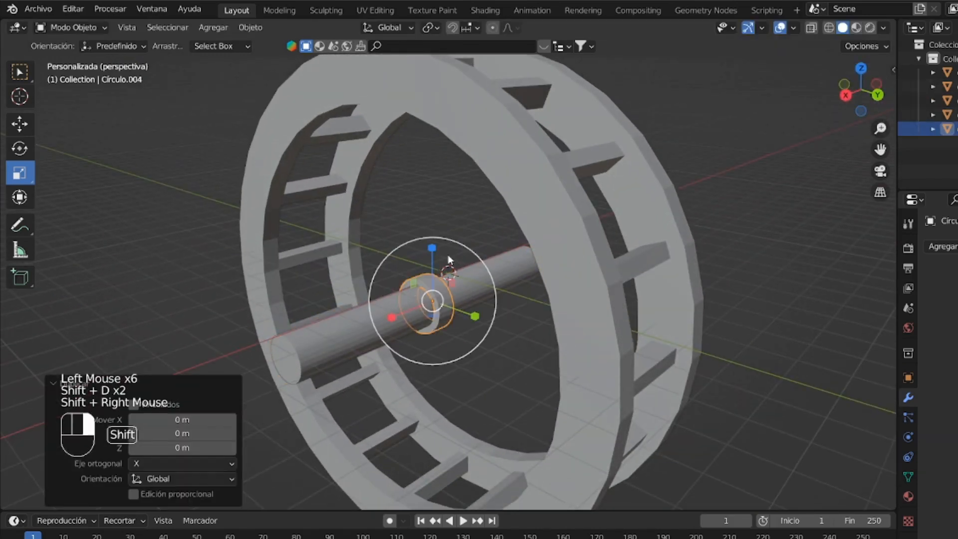
key("shift+d")
key("shift+d")
key("shift+d")
key("shift+d")
left_click(20, 124)
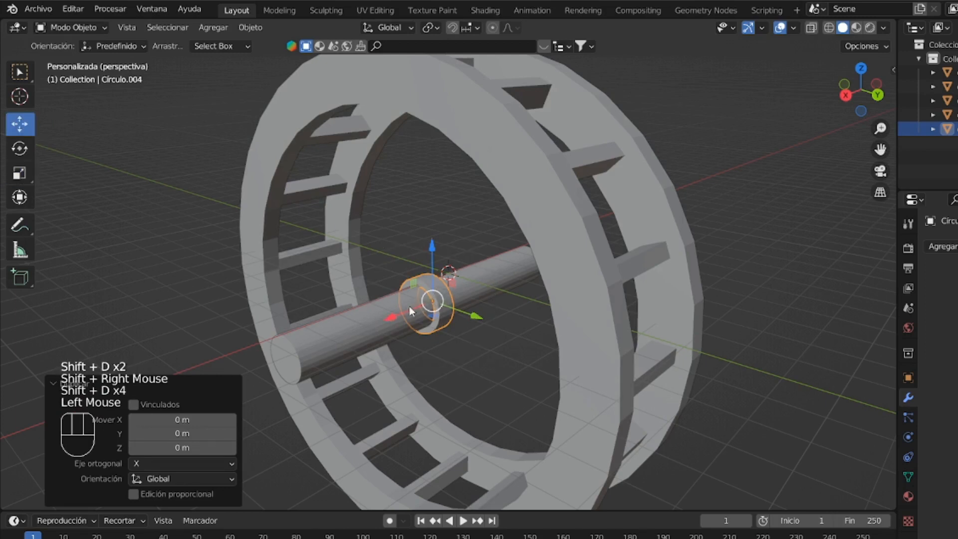
left_click_drag(409, 309, 295, 374)
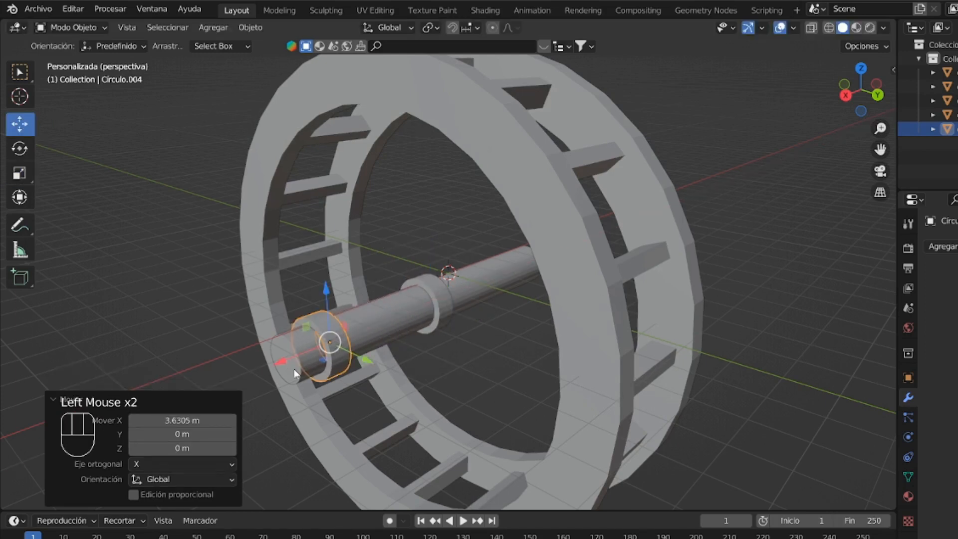
Add a Mirror modifier to the end ring with Círculo.002 as the mirror object and only the Z axis active
left_click(942, 246)
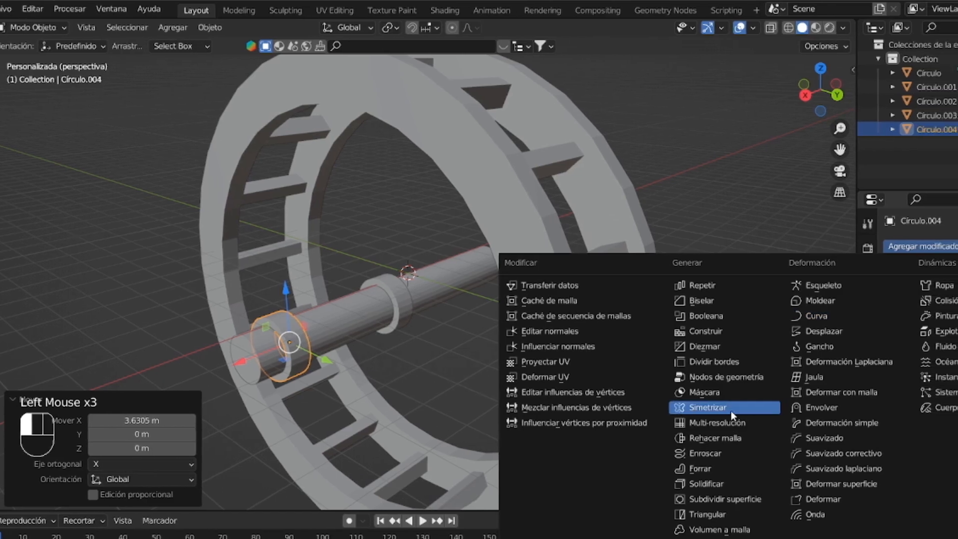
left_click(730, 408)
left_click(953, 341)
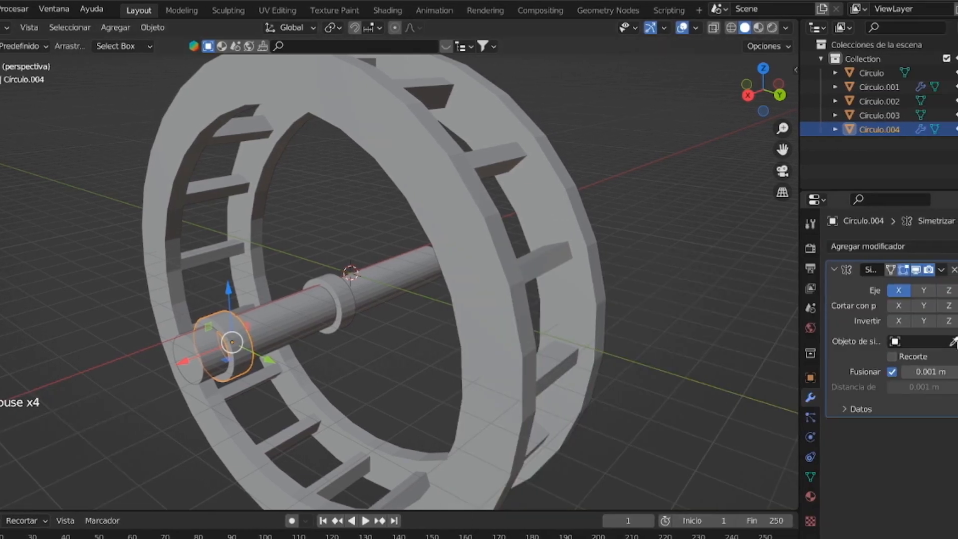
left_click(348, 298)
left_click(948, 289)
left_click(898, 290)
left_click_drag(760, 91, 687, 93)
left_click(764, 99)
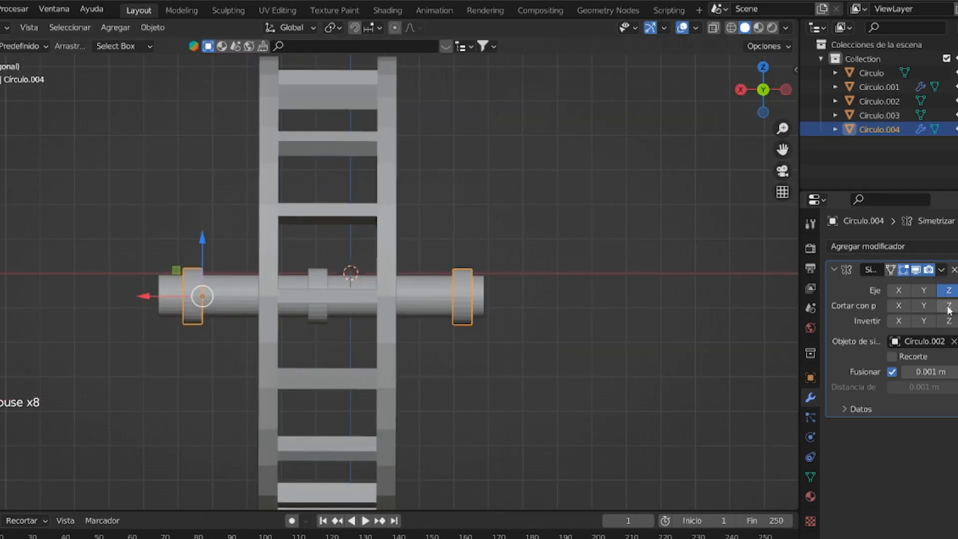
Replace the mirror object with the long shaft Círculo.003, and try nudging the end ring 0.08199 m along X
left_click(953, 341)
left_click(953, 341)
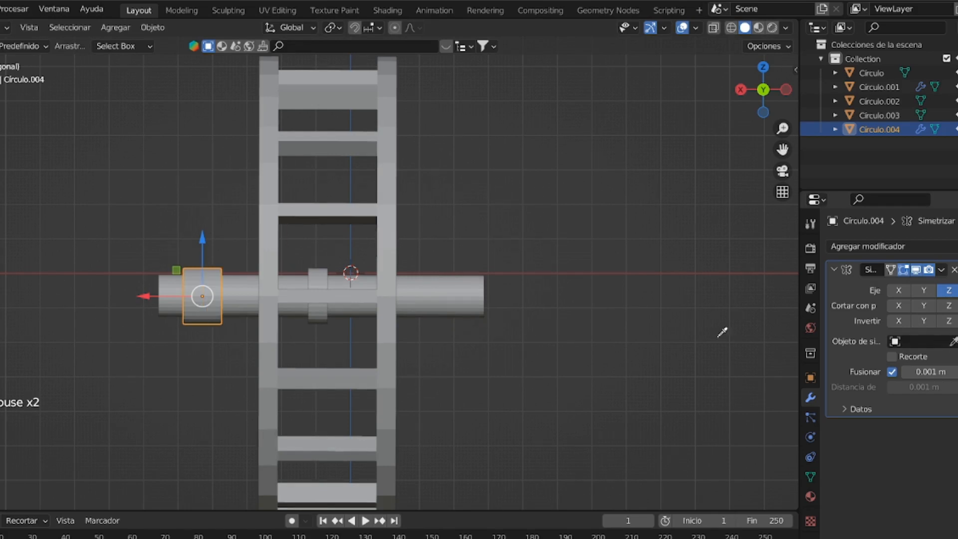
left_click(441, 287)
left_click_drag(144, 295, 133, 301)
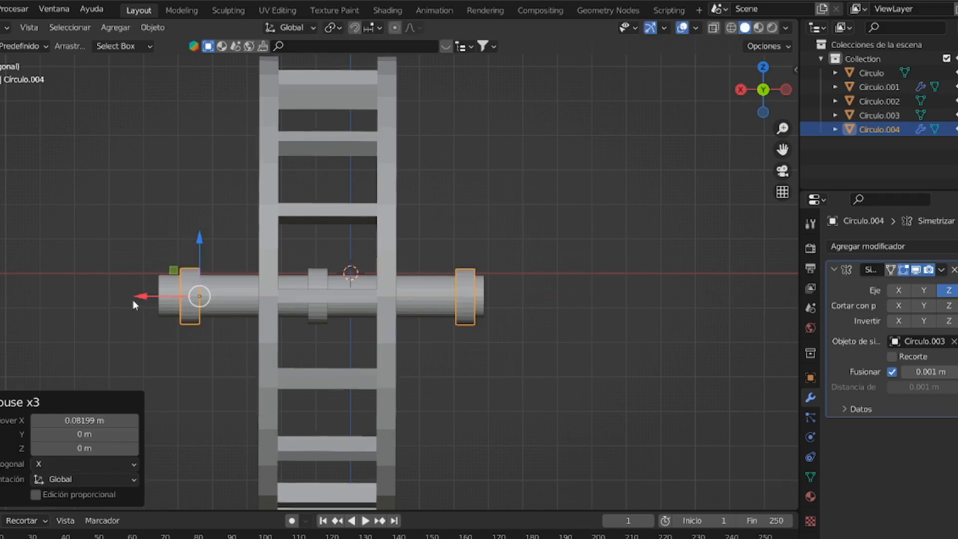
key("ctrl+z")
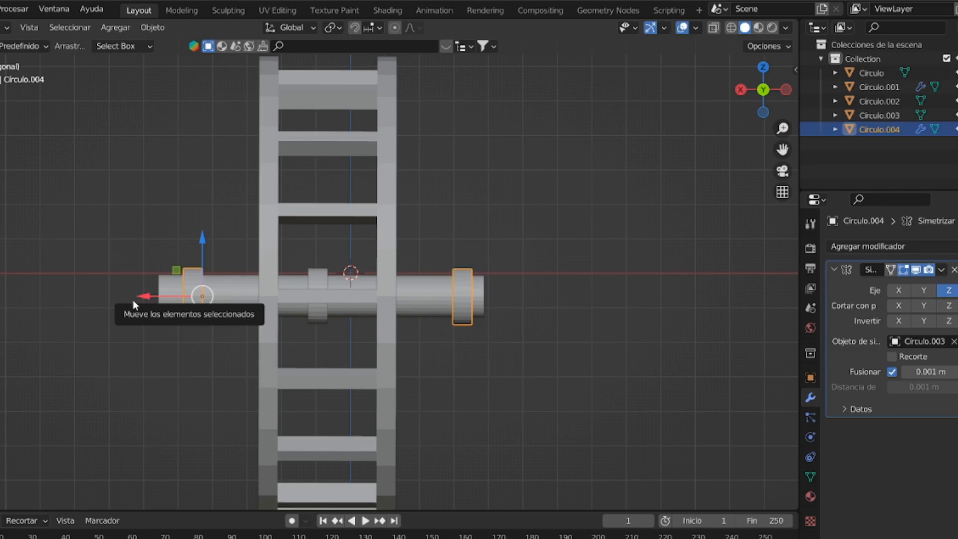
Shorten the long shaft by moving all vertices of its positive X end slightly inward along X, using X-ray for the selection
left_click(247, 312)
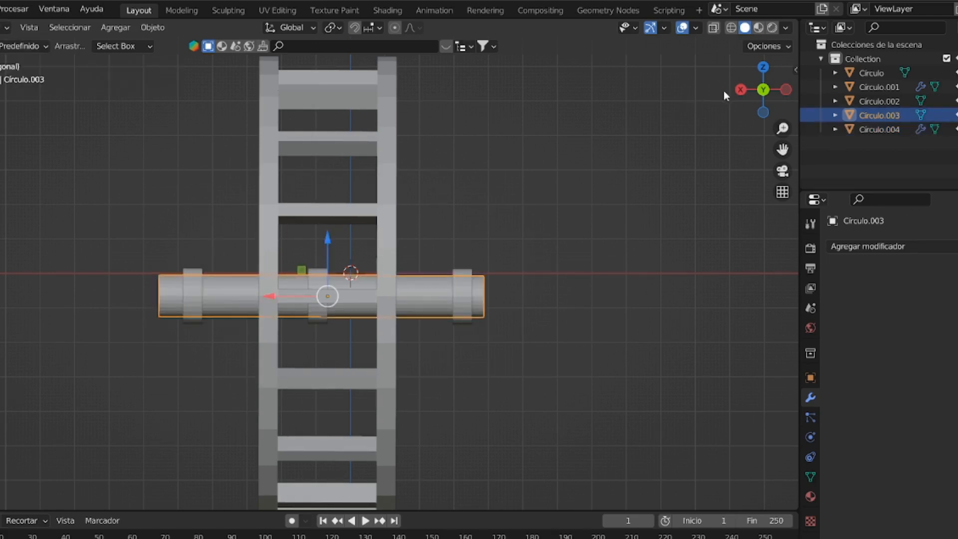
key("Tab")
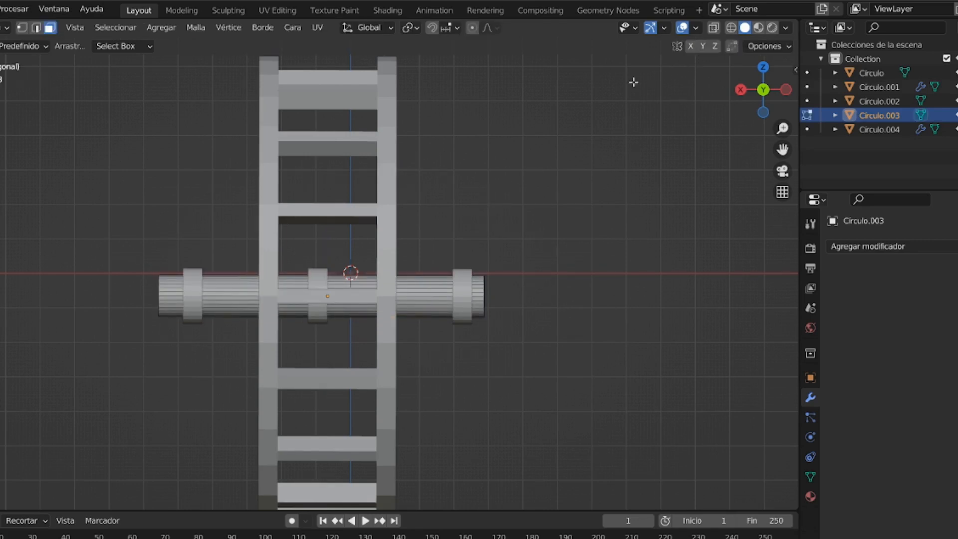
left_click_drag(124, 235, 180, 375)
key("alt+z")
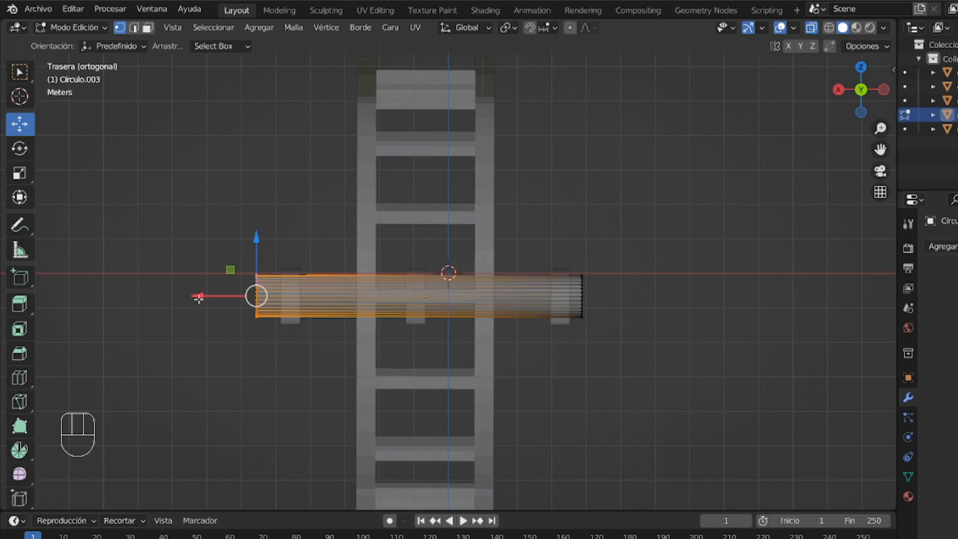
left_click_drag(199, 296, 218, 297)
left_click(713, 210)
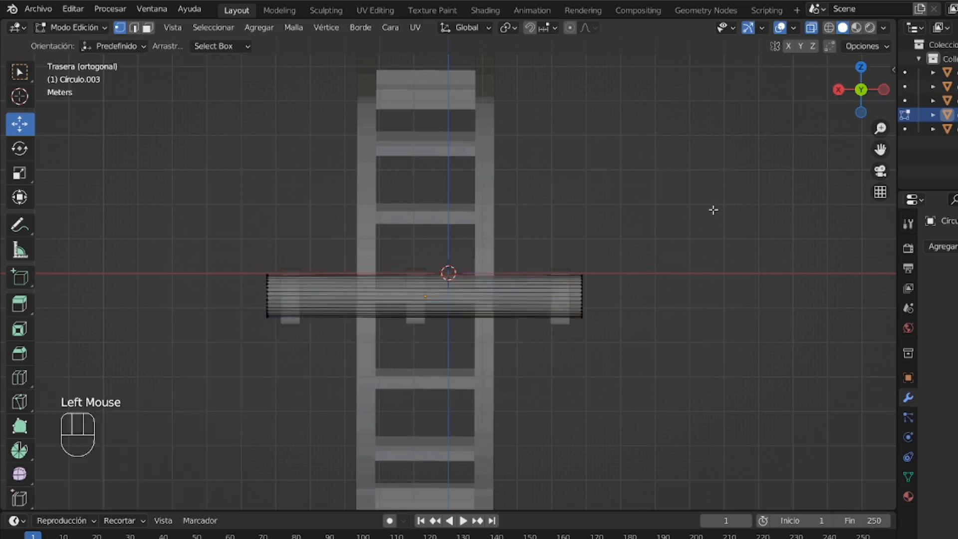
left_click(97, 27)
left_click(99, 44)
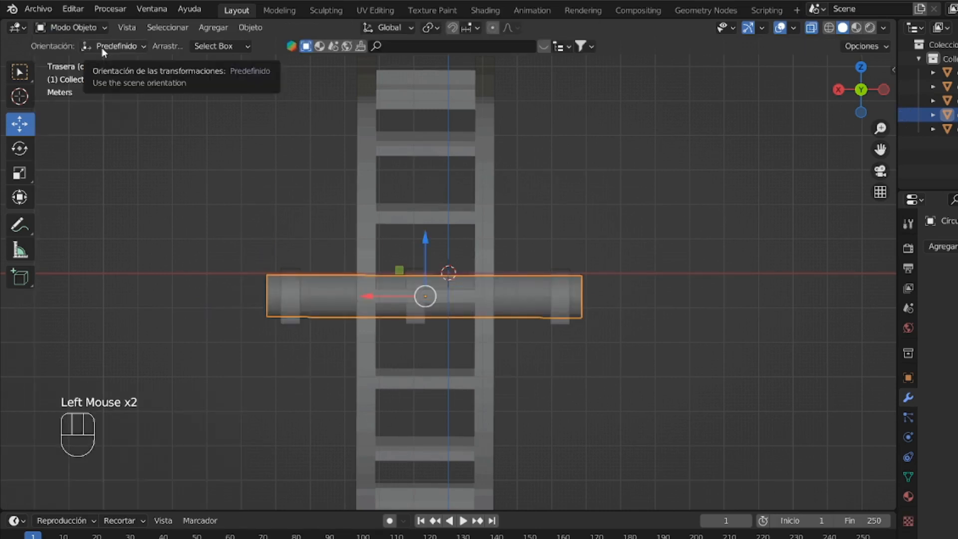
left_click(729, 210)
left_click(810, 30)
left_click_drag(861, 93, 927, 116)
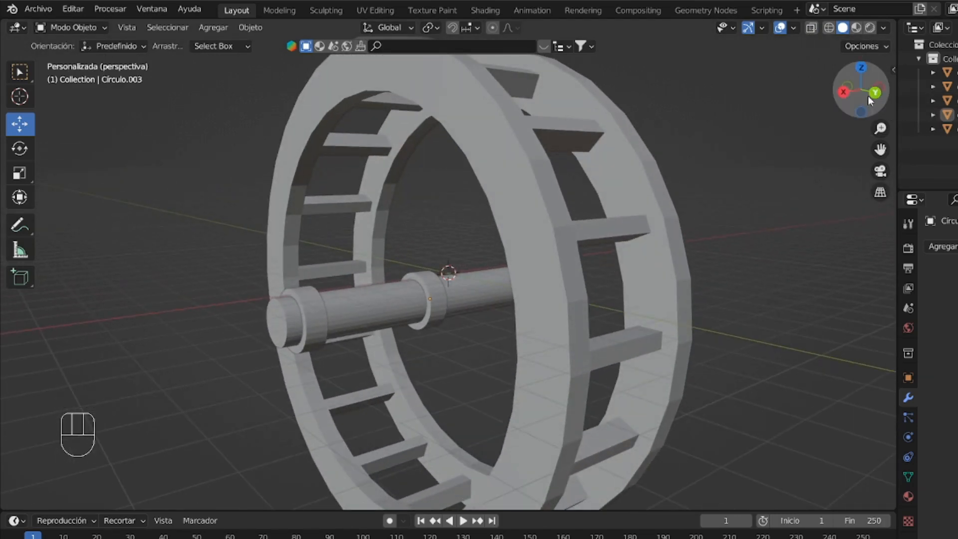
Duplicate the mirrored end ring Círculo.004 and move the copy inward along X so it sits just beside the original
left_click_drag(866, 96, 803, 91)
left_click(295, 305)
key("ctrl+z")
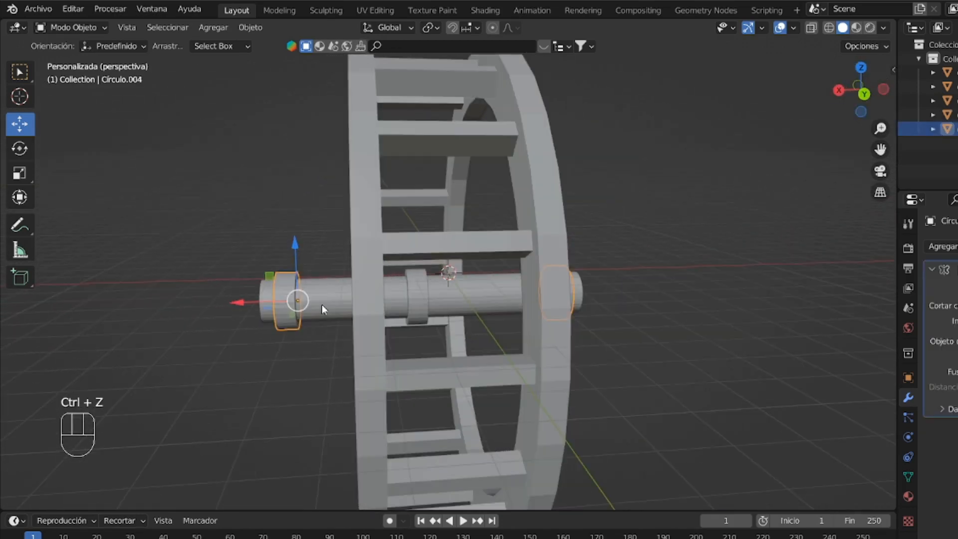
key("shift+d")
right_click(385, 295)
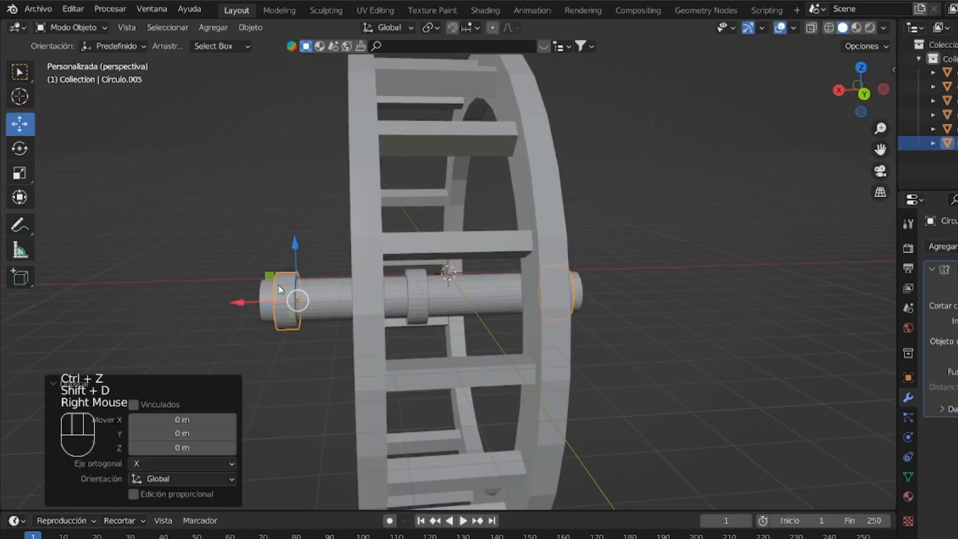
left_click_drag(265, 299, 283, 295)
Select two separated faces on the underside of the outer end collar Círculo.004, one on each side of the centre
left_click(283, 295)
left_click(839, 89)
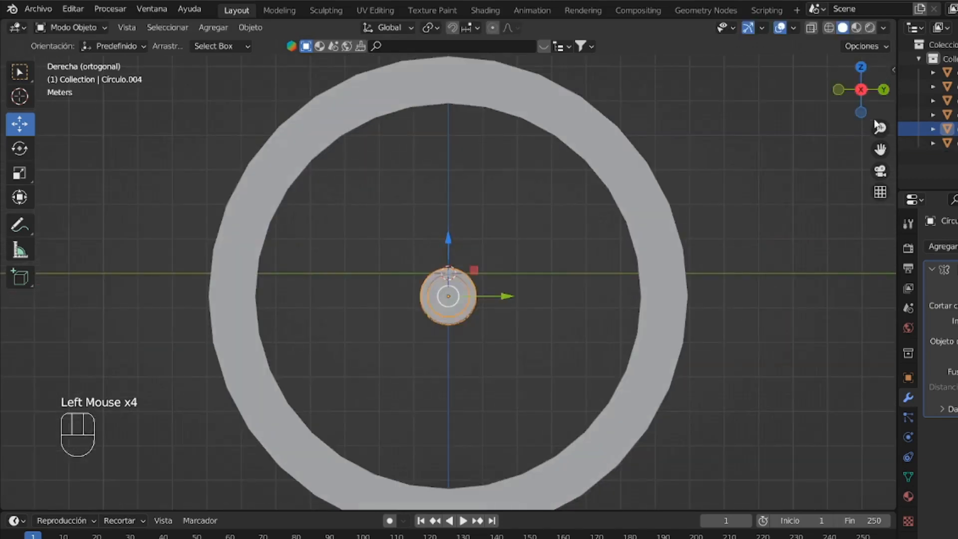
left_click_drag(840, 89, 874, 19)
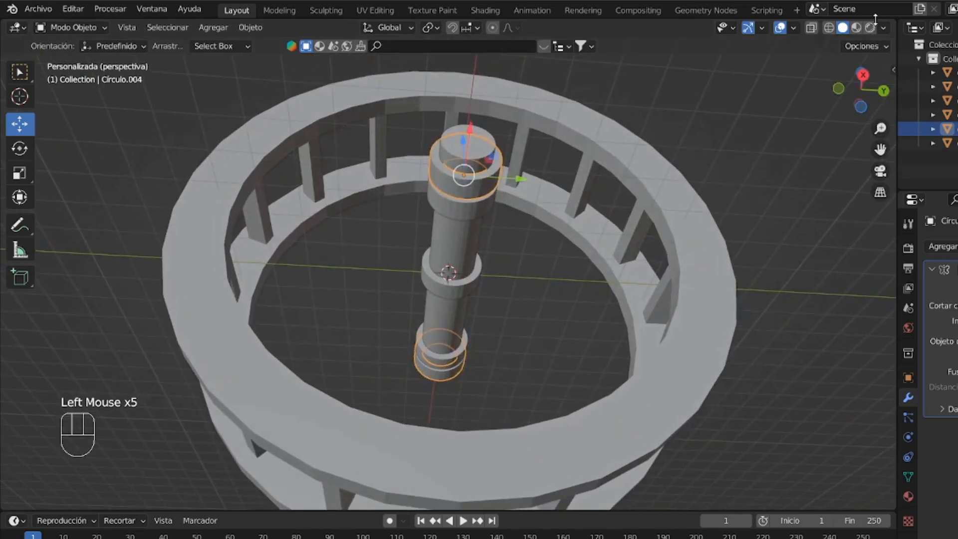
key("Tab")
key("Tab")
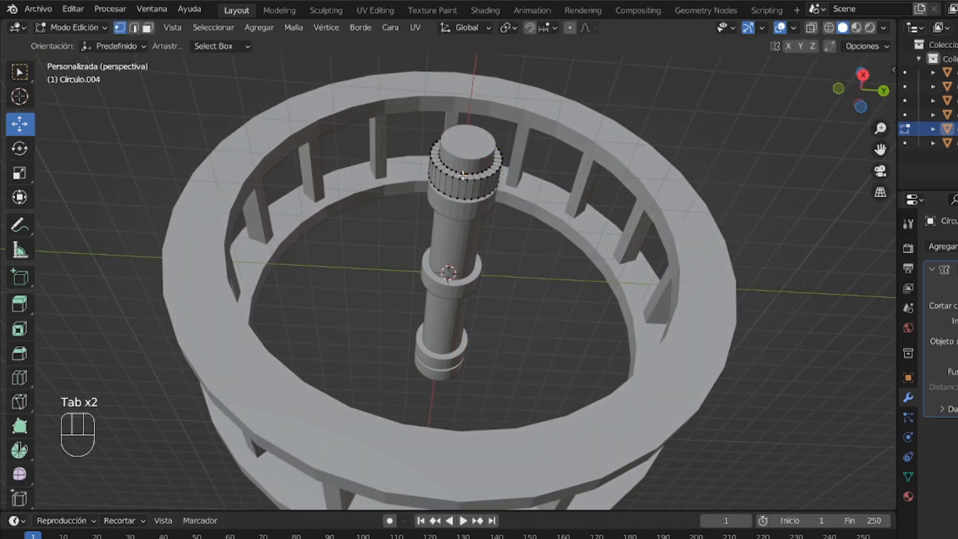
left_click(149, 28)
left_click(859, 107)
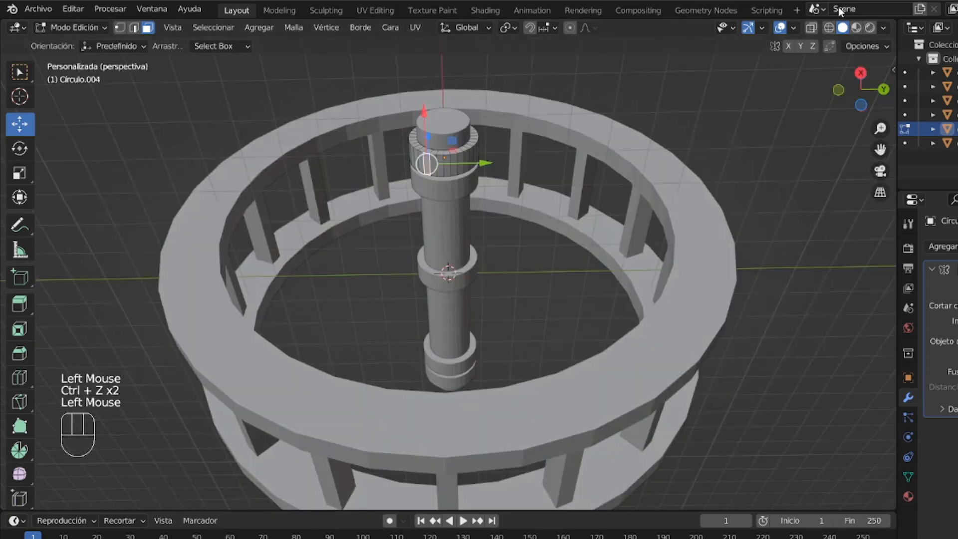
left_click(462, 166, "shift")
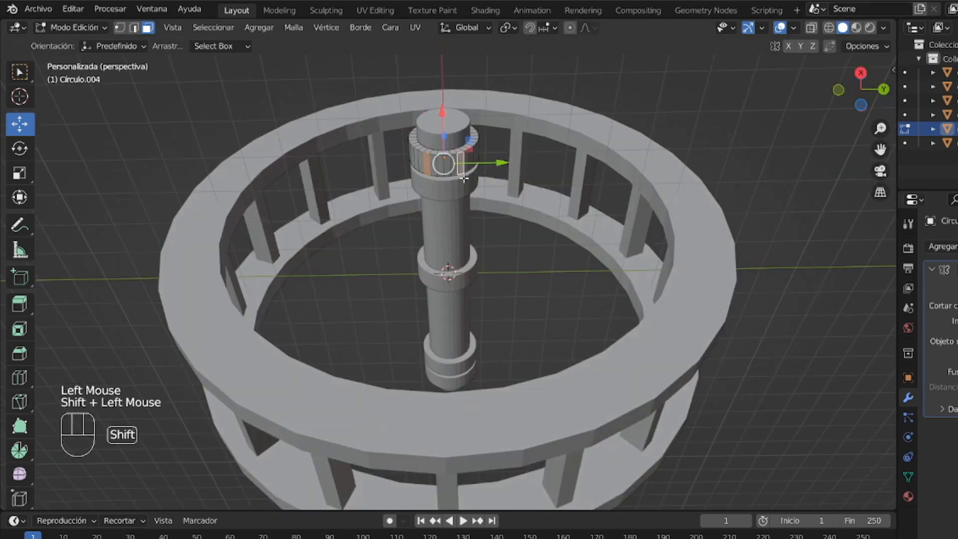
Extrude the two selected collar faces along their normals into long diagonal legs reaching below the wheel's rim
left_click(861, 74)
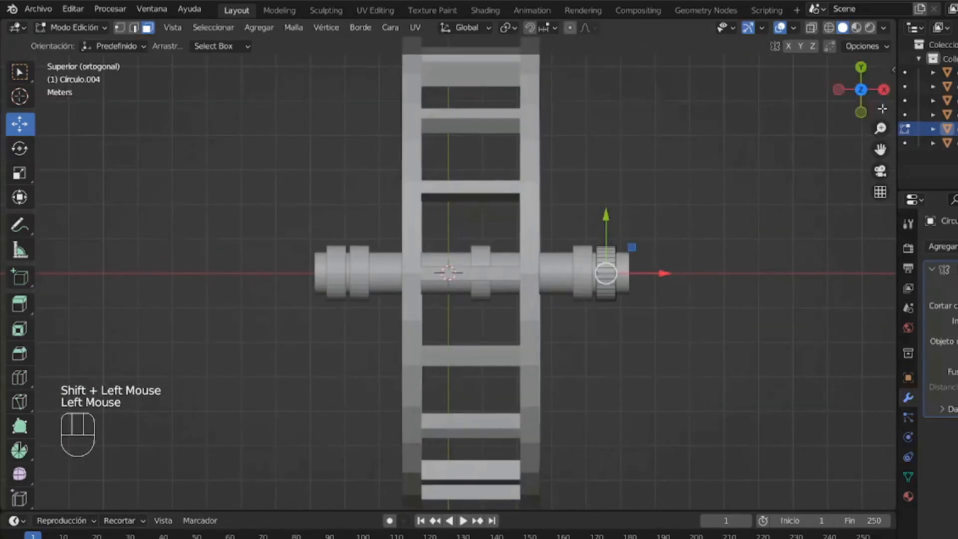
left_click(882, 90)
left_click_drag(880, 129, 801, 331)
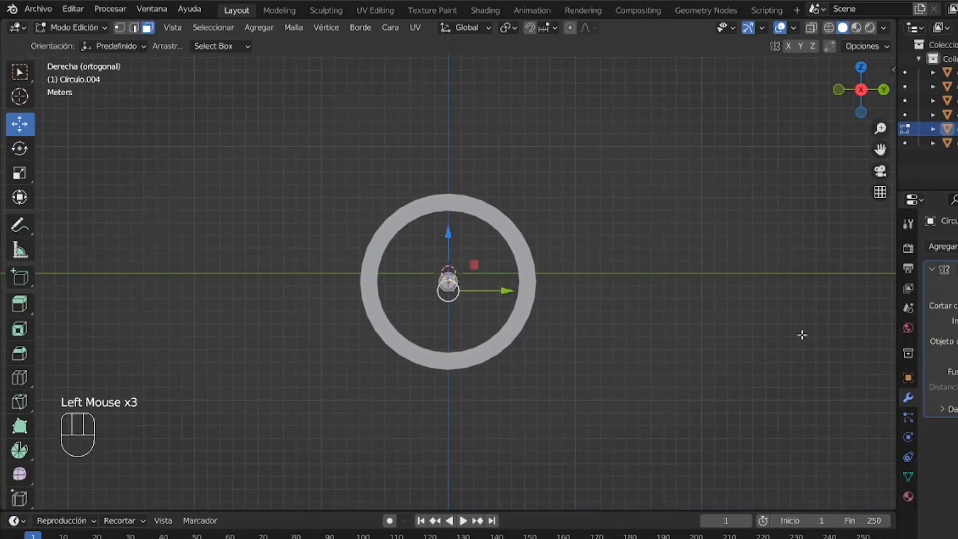
right_click(489, 289)
left_click(491, 293)
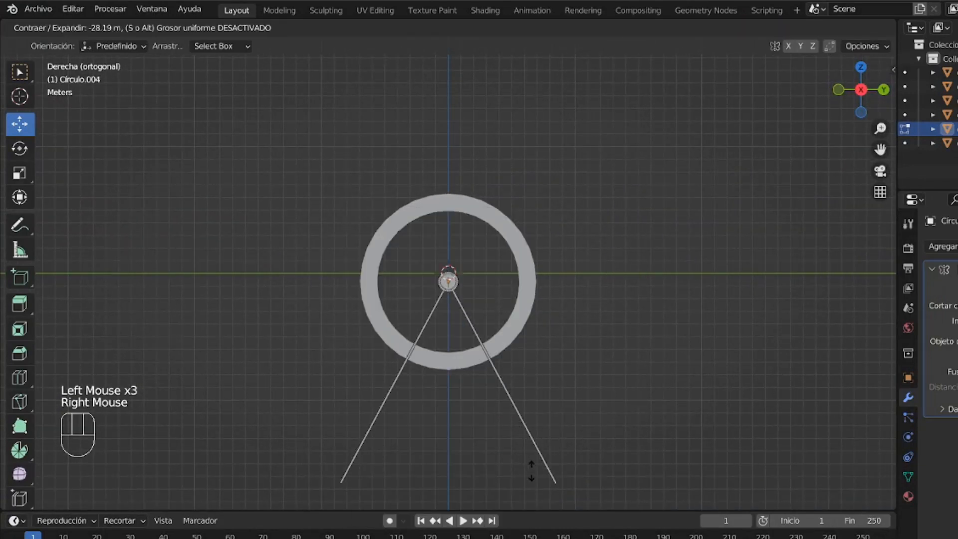
left_click(517, 426)
left_click_drag(879, 129, 882, 60)
key("Tab")
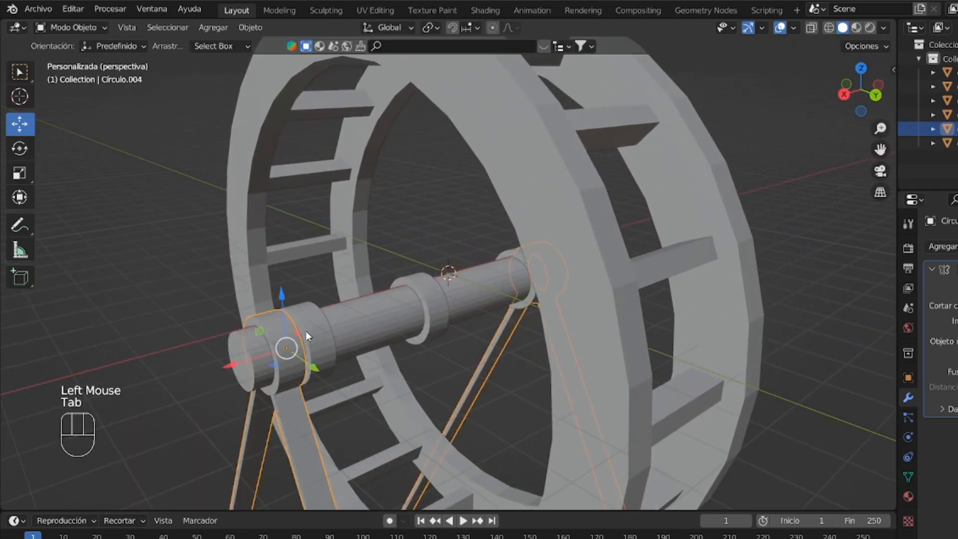
Move the inner collar Círculo.005 about -1.528 m along X so it and its mirrored copy line up with the wheel's rings
left_click(319, 343)
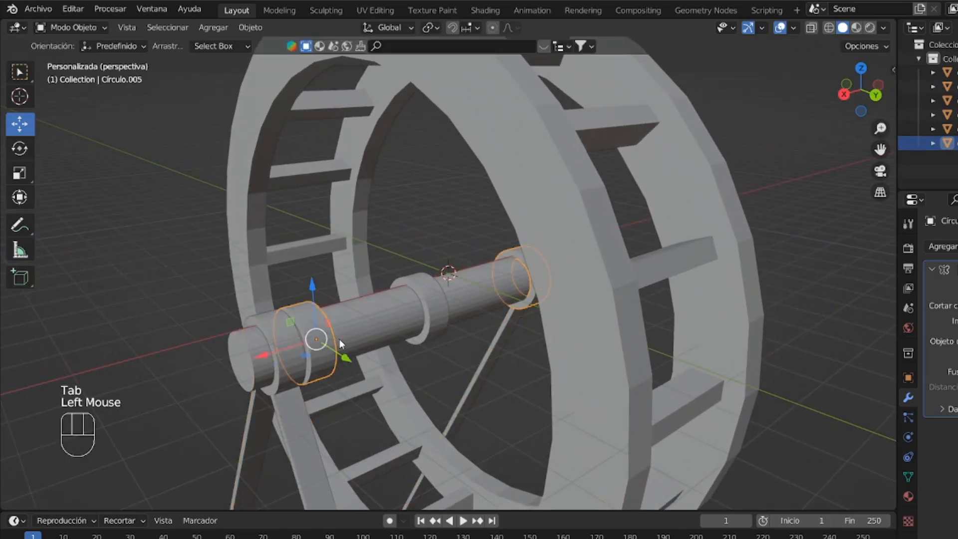
left_click(861, 68)
left_click_drag(660, 277, 588, 278)
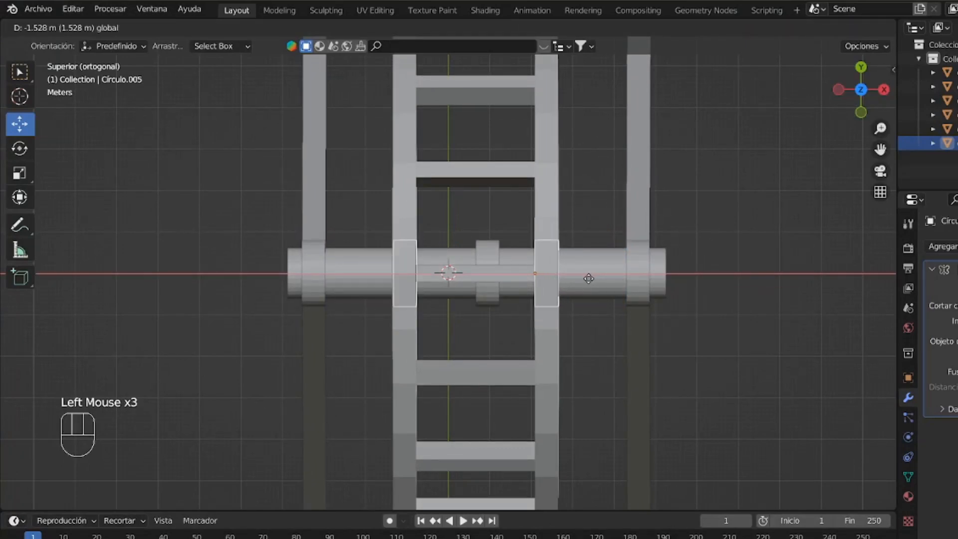
Cut one centred edge loop around the collar Círculo.005 and bevel it with a 0.181 m width and one segment
left_click_drag(851, 96, 875, 50)
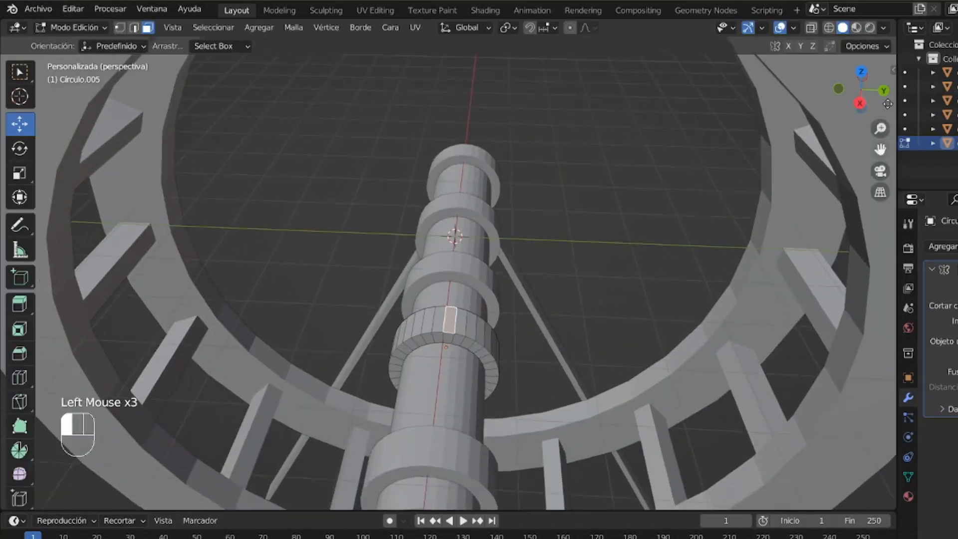
left_click_drag(887, 103, 879, 99)
key("ctrl+r")
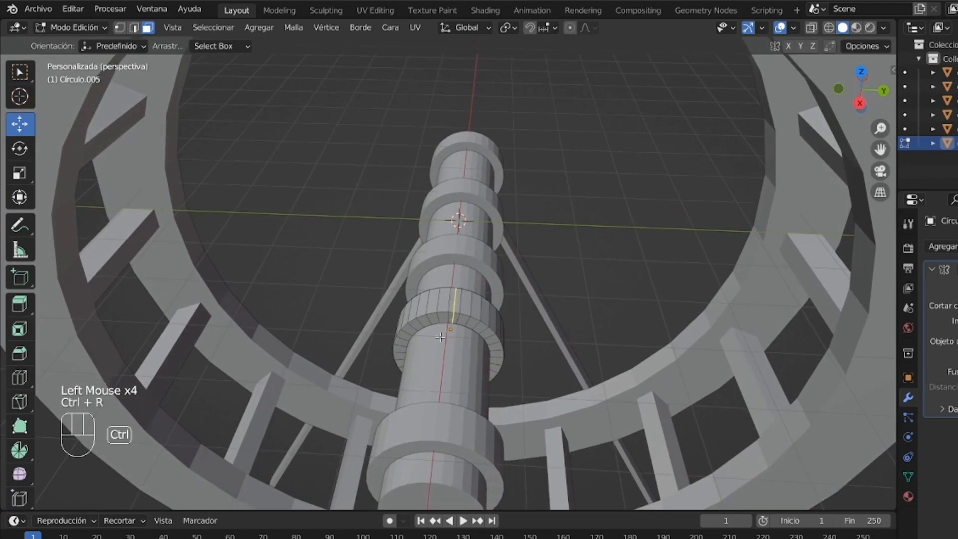
left_click(435, 304)
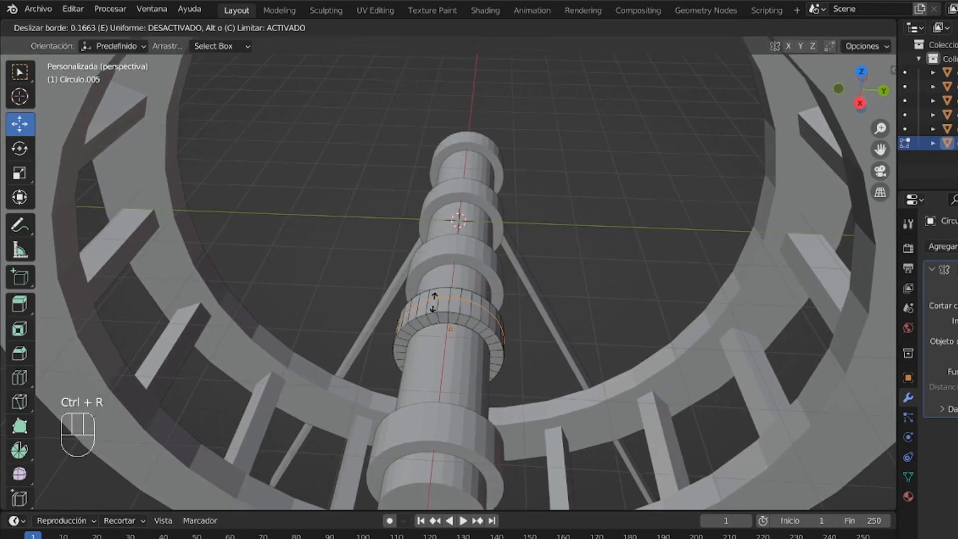
key("Escape")
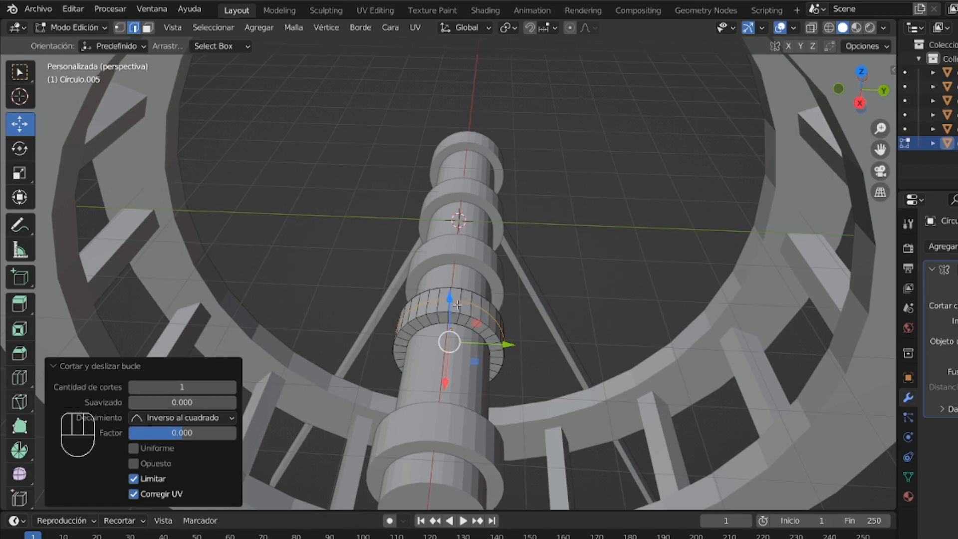
key("ctrl+b")
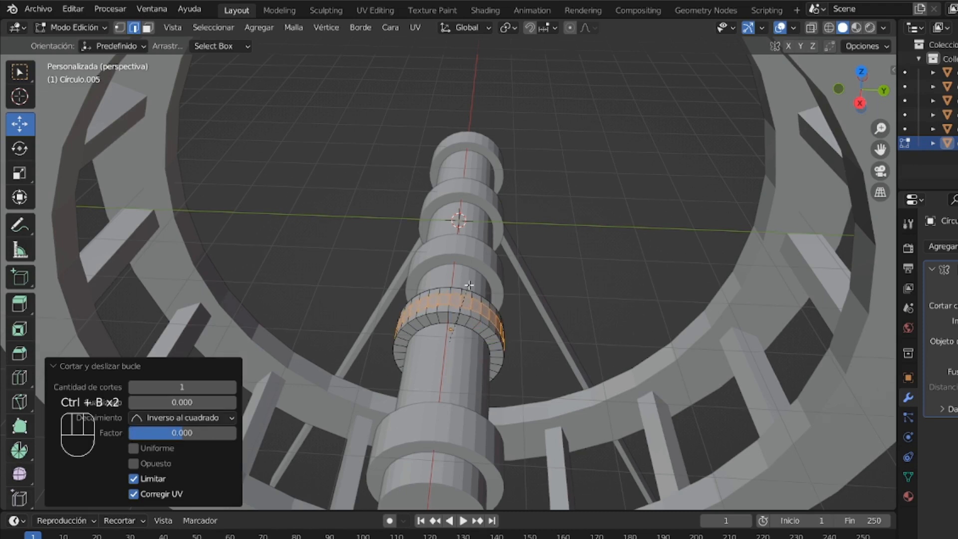
left_click(465, 286)
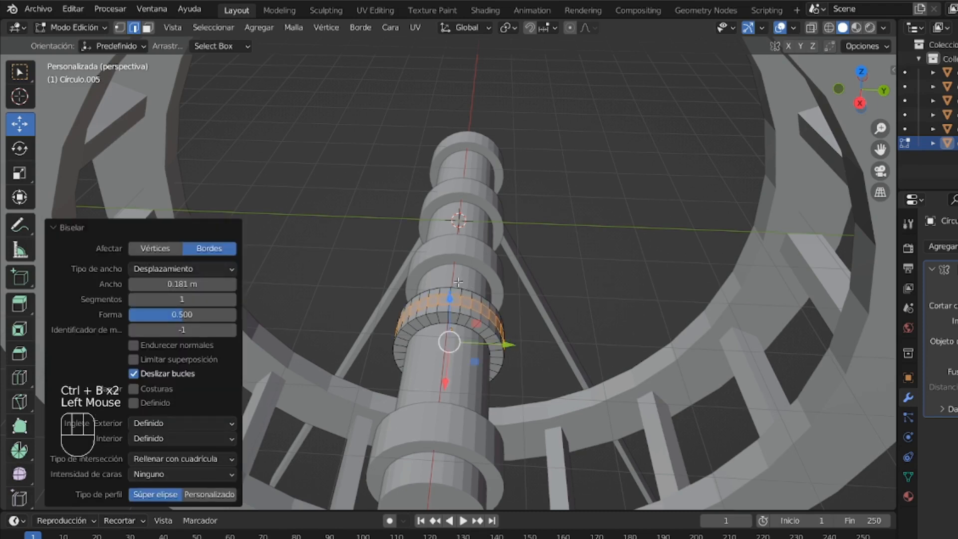
Select every other short cross edge in the collar's middle band, working all the way around its circumference
left_click(440, 300)
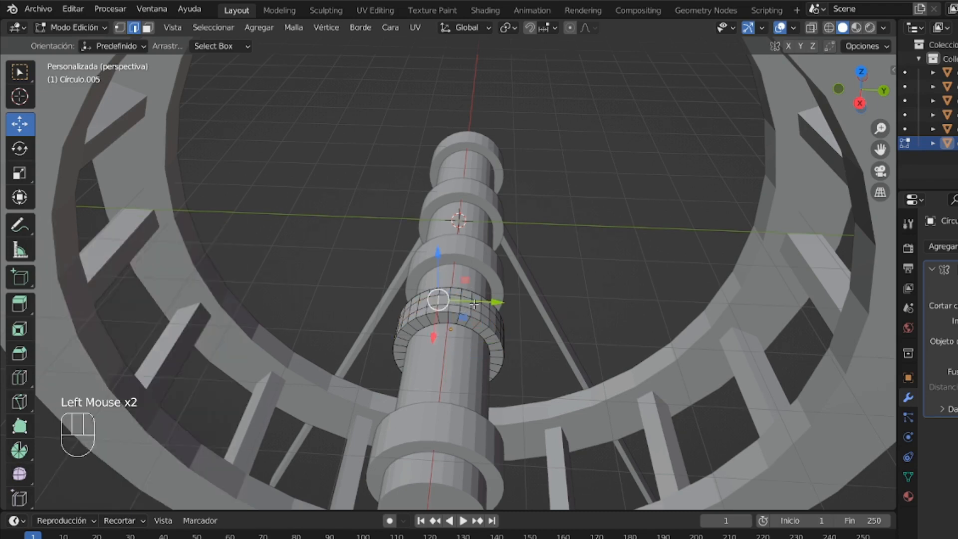
key("shift")
left_click(474, 297, "shift")
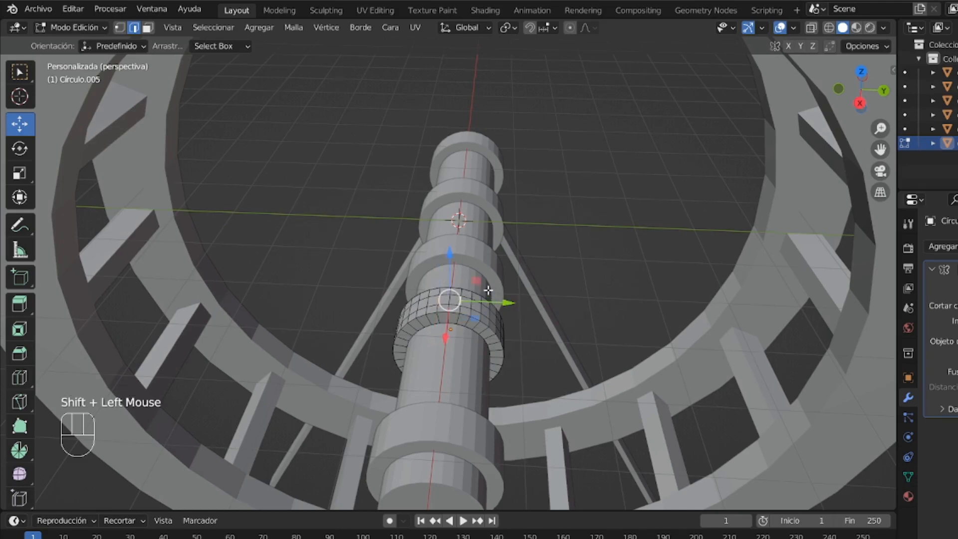
left_click(483, 310, "shift")
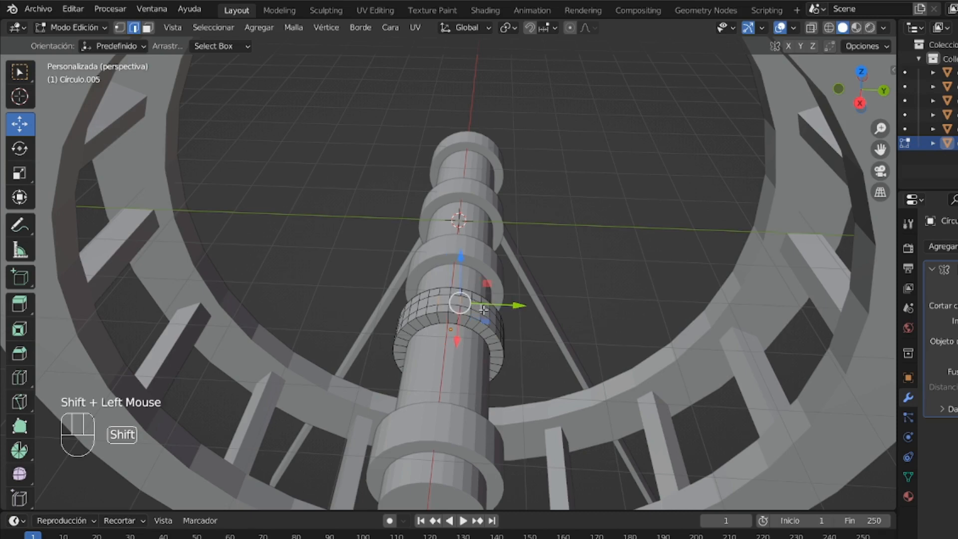
left_click(499, 322, "shift")
left_click_drag(860, 90, 736, 46)
left_click(361, 274, "shift")
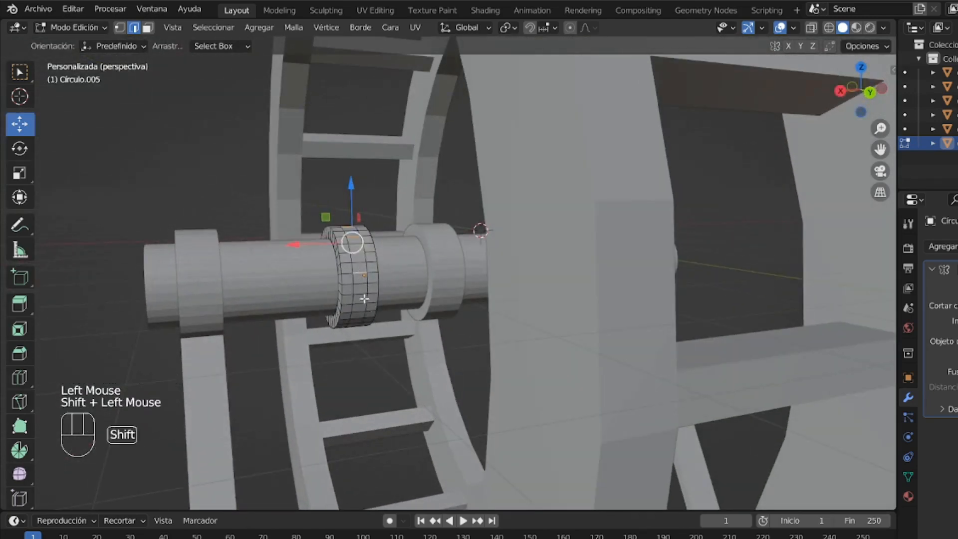
left_click(360, 296, "shift")
left_click(360, 313, "shift")
left_click(355, 323, "shift")
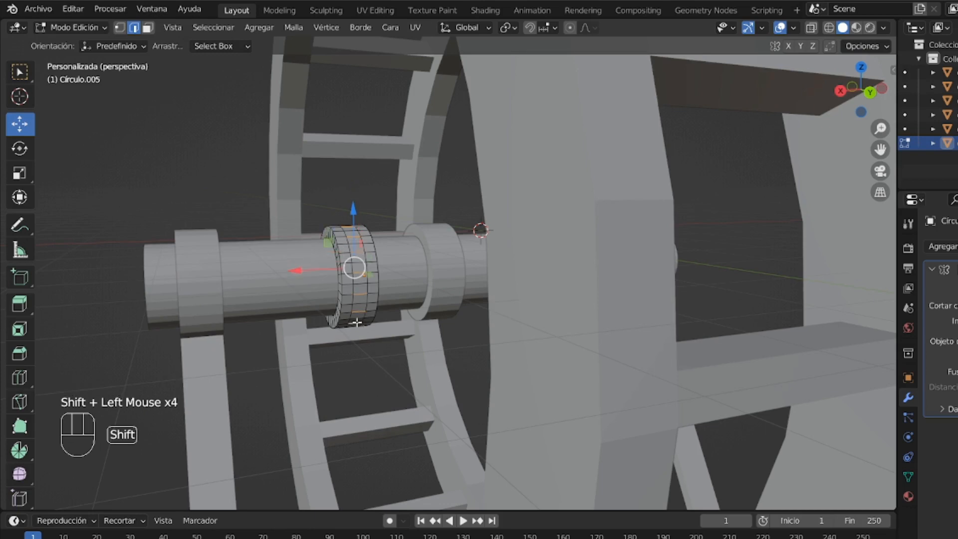
left_click_drag(884, 96, 855, 174)
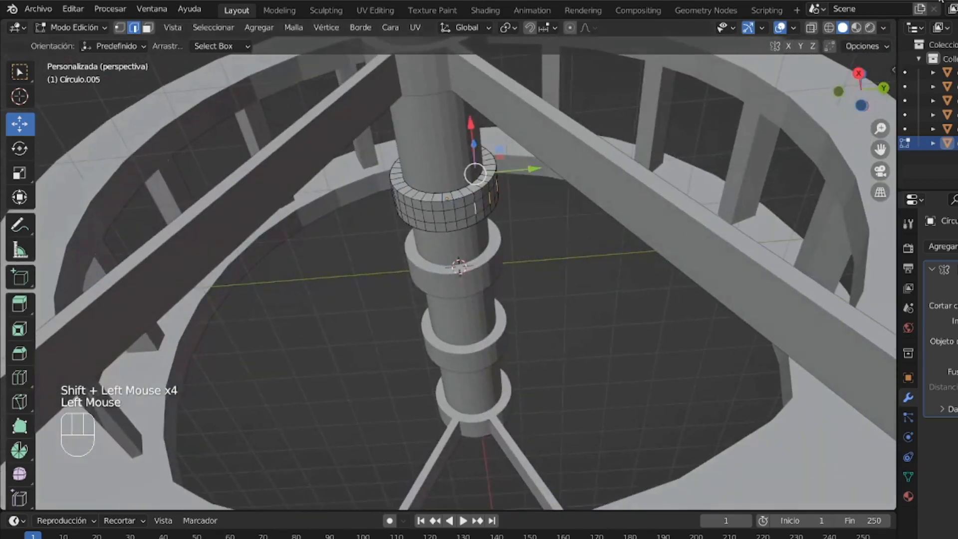
left_click(458, 227, "shift")
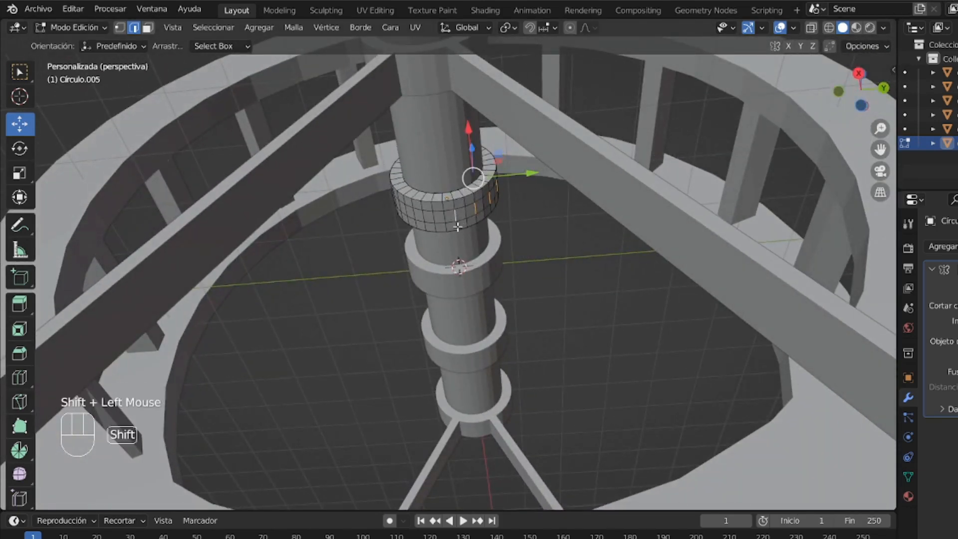
left_click(432, 215, "shift")
left_click(416, 206, "shift")
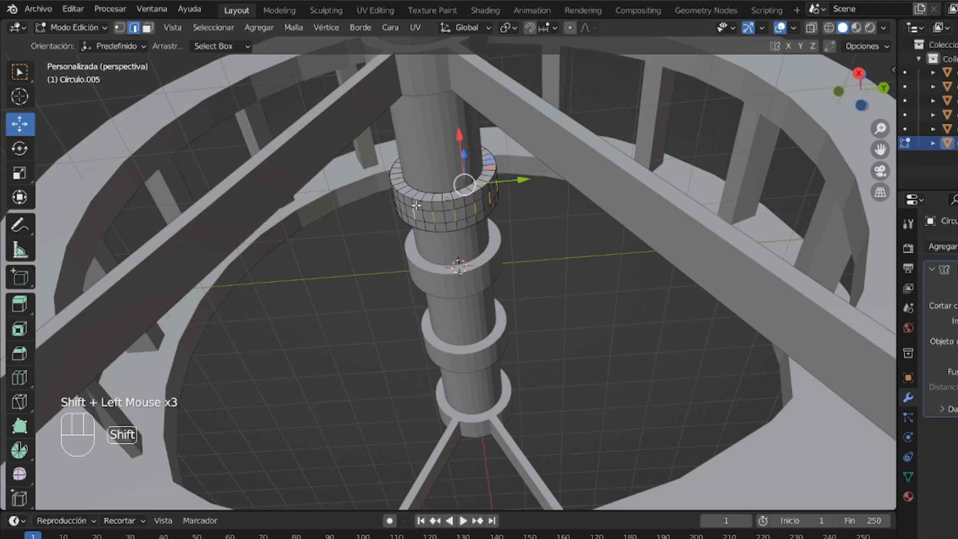
left_click(400, 202, "shift")
left_click_drag(859, 89, 920, 176)
left_click(485, 287, "shift")
left_click(488, 263, "shift")
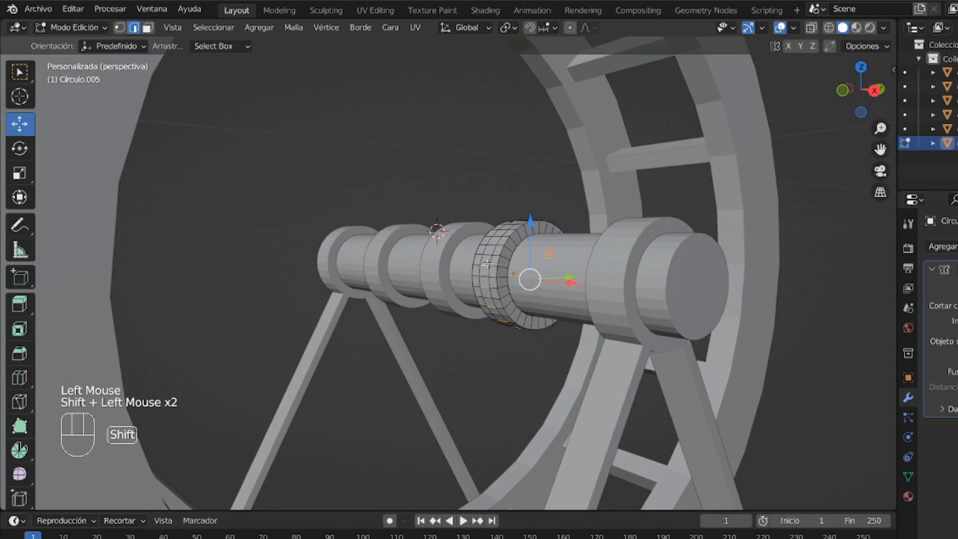
left_click(505, 225, "shift")
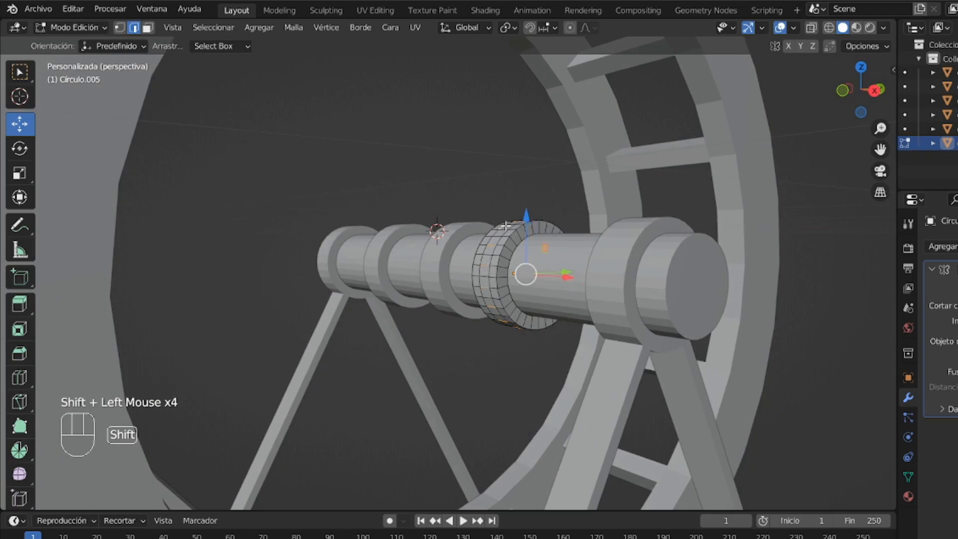
left_click(503, 226, "shift")
left_click(507, 238, "shift")
left_click(504, 235, "shift")
left_click(517, 225, "shift")
left_click(503, 234, "shift")
left_click(505, 227, "shift")
left_click_drag(859, 98, 775, 151, "shift")
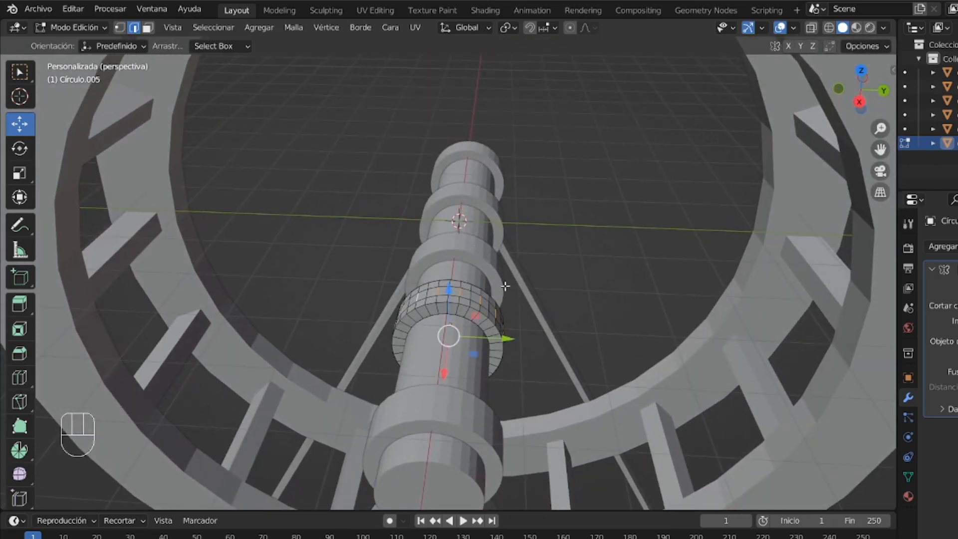
key("ctrl+b")
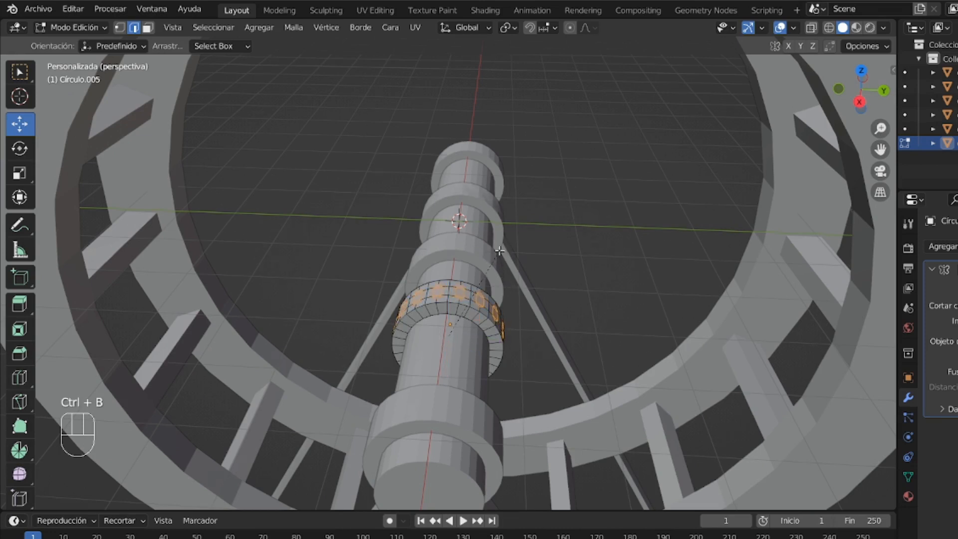
left_click(499, 250)
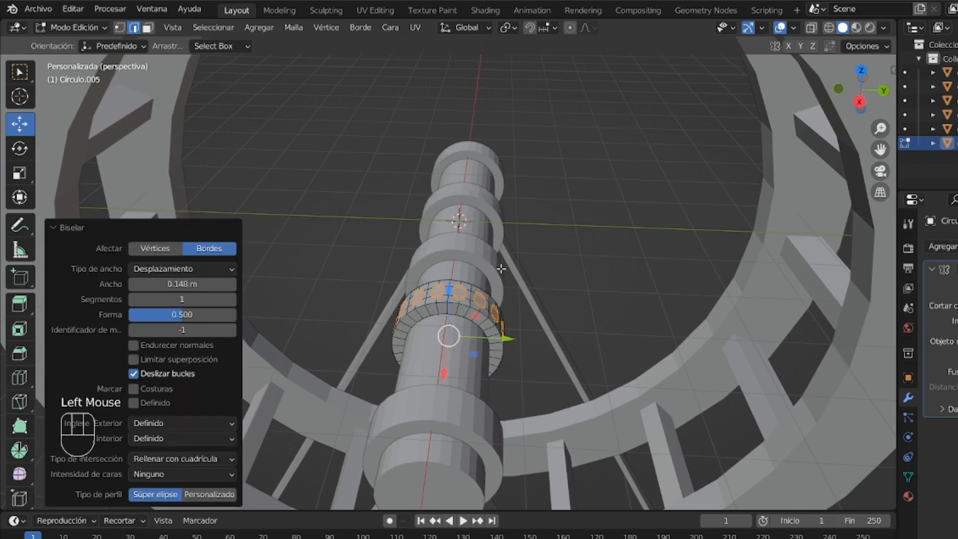
key("ctrl+z")
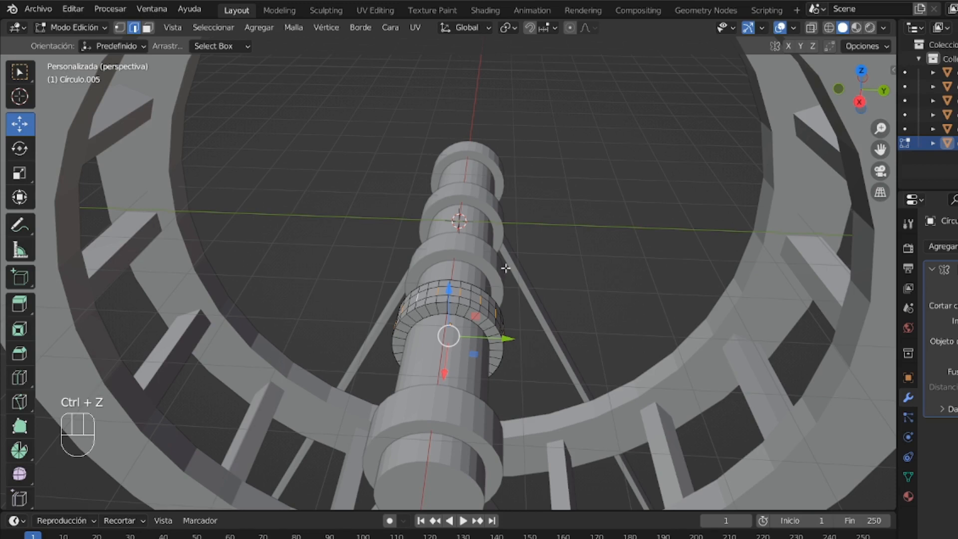
key("ctrl")
key("ctrl+r")
key("ctrl")
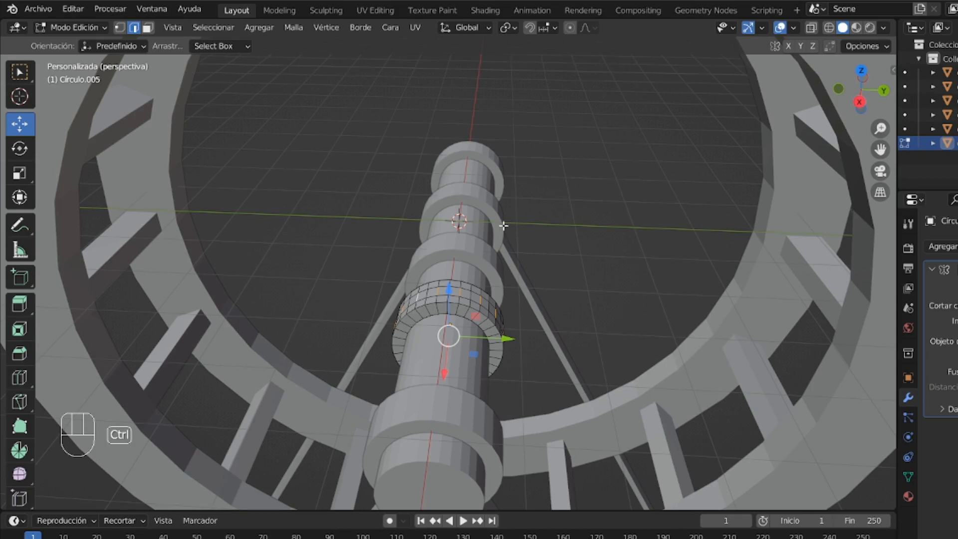
Bevel the selected cross edges of the collar with one segment and a width of 0.0996 m
key("ctrl+b")
left_click(524, 252)
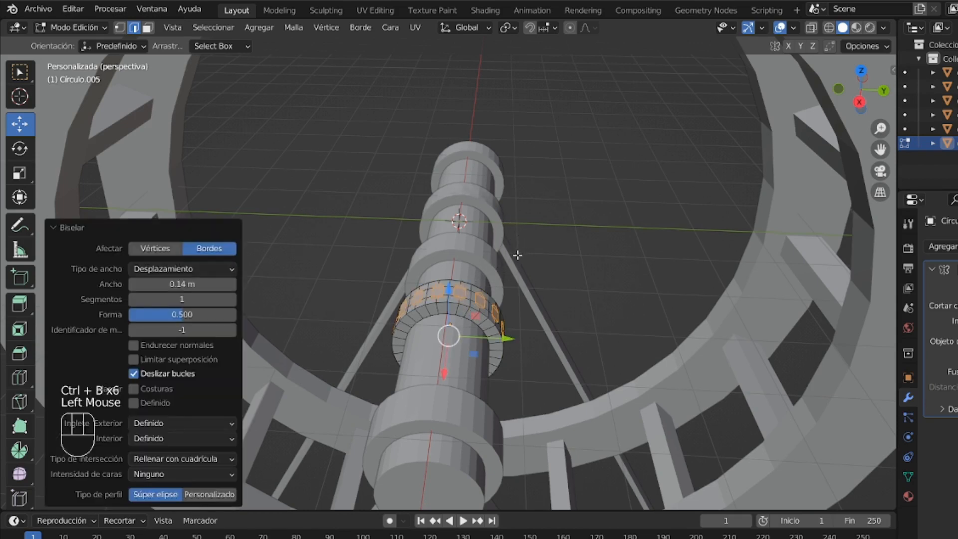
left_click(130, 285)
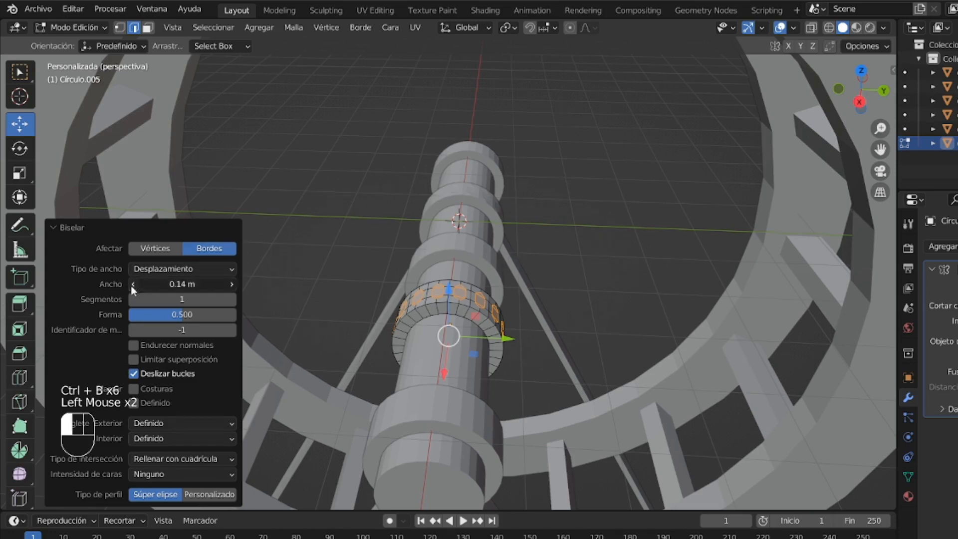
left_click(130, 286)
left_click(129, 286)
left_click(128, 285)
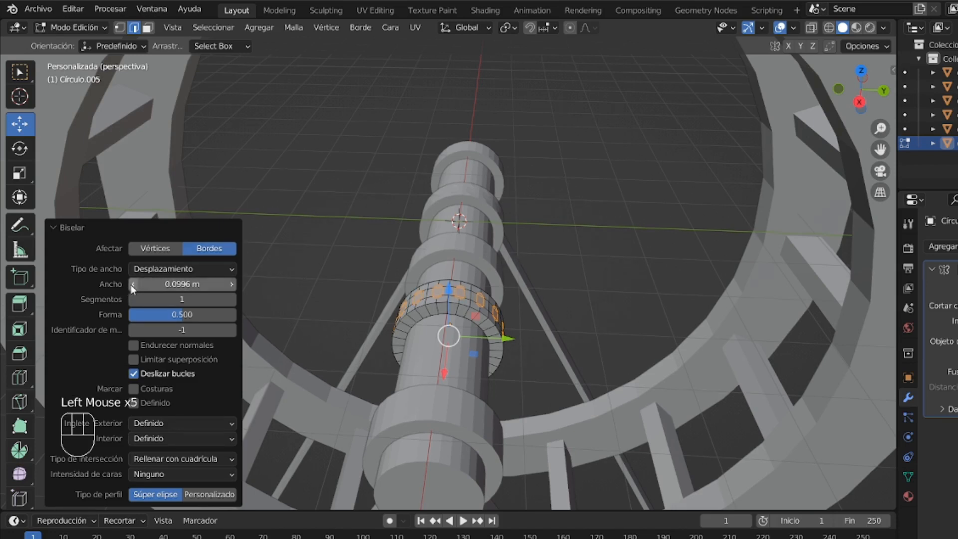
Set the bevel width to 0.0896 m and select the small bevelled faces along the collar's top and one side
left_click(130, 284)
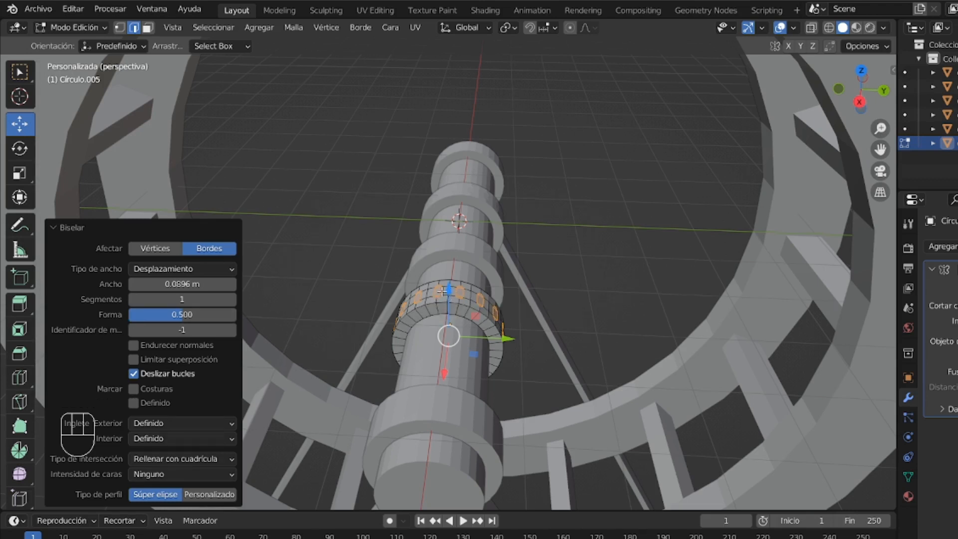
key("3")
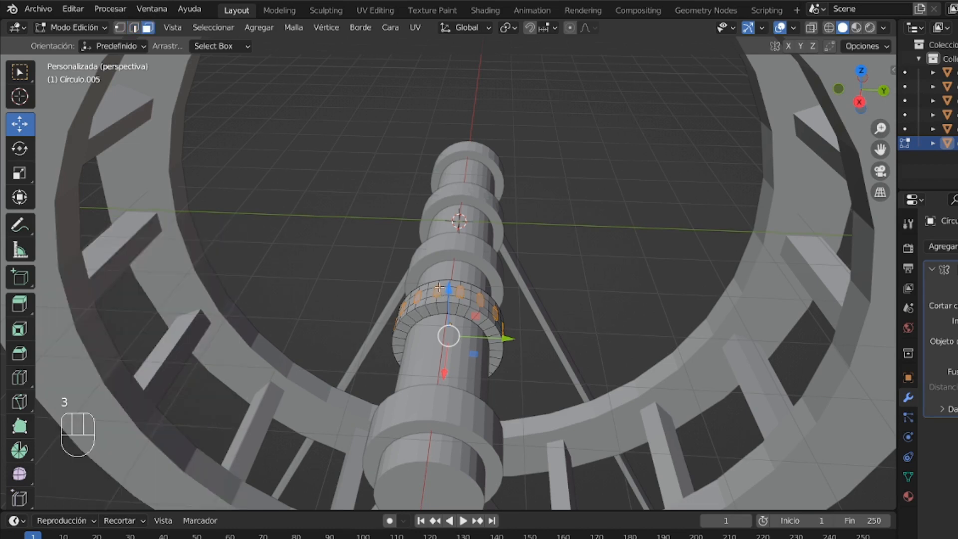
left_click(454, 292)
left_click(460, 292, "shift")
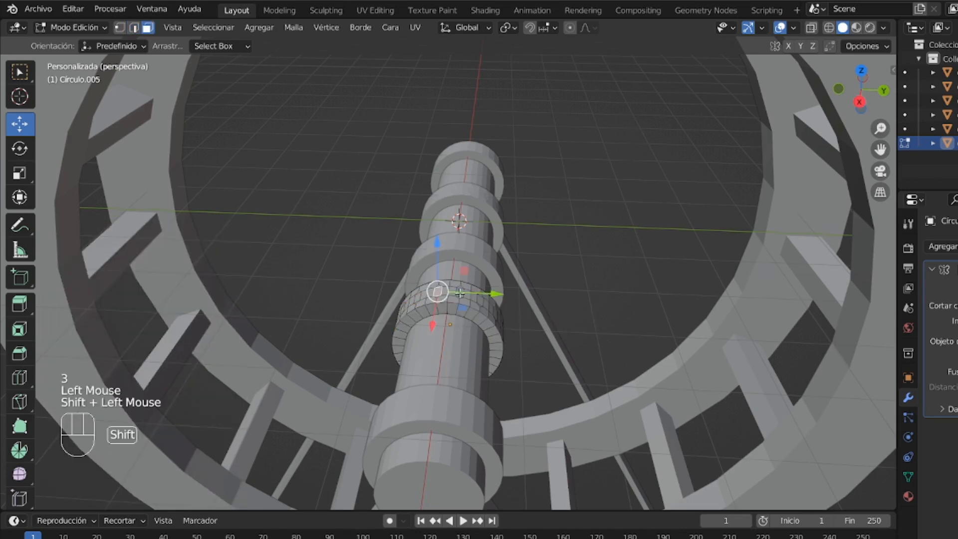
left_click(481, 301, "shift")
left_click(495, 312, "shift")
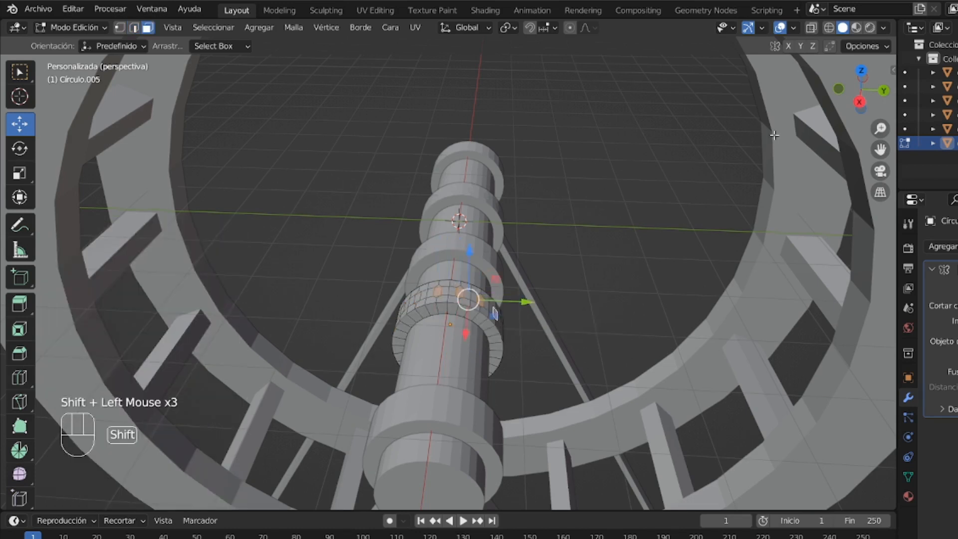
left_click_drag(860, 93, 729, 34, "shift")
left_click(391, 247, "shift")
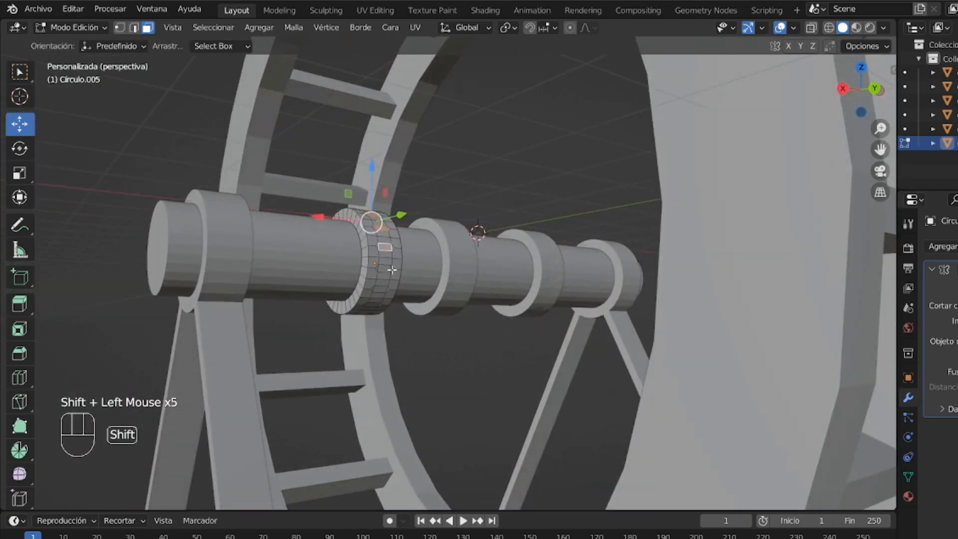
left_click(388, 270, "shift")
left_click(384, 288, "shift")
left_click(379, 308, "shift")
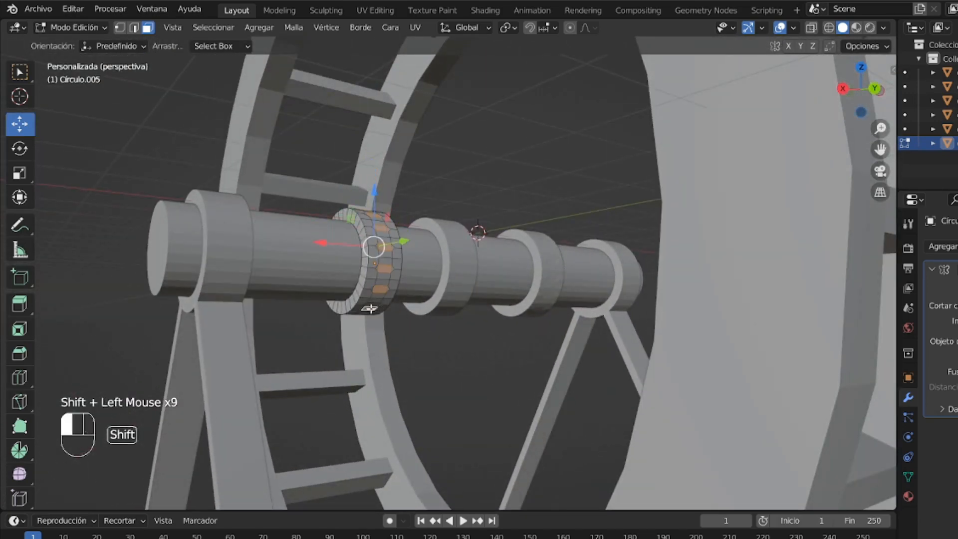
left_click(376, 305, "shift")
Add the remaining small bevelled faces along the collar's underside and opposite side to the selection, completing the circumference
left_click_drag(825, 90, 810, 170, "shift")
left_click(470, 223, "shift")
left_click(449, 221, "shift")
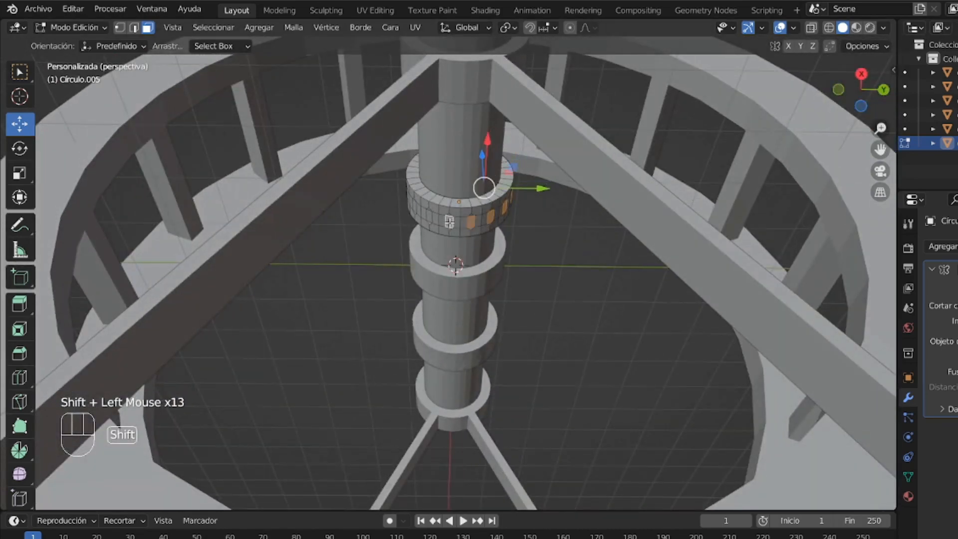
left_click(426, 216, "shift")
left_click(428, 215, "shift")
left_click(429, 216, "shift")
left_click(415, 206, "shift")
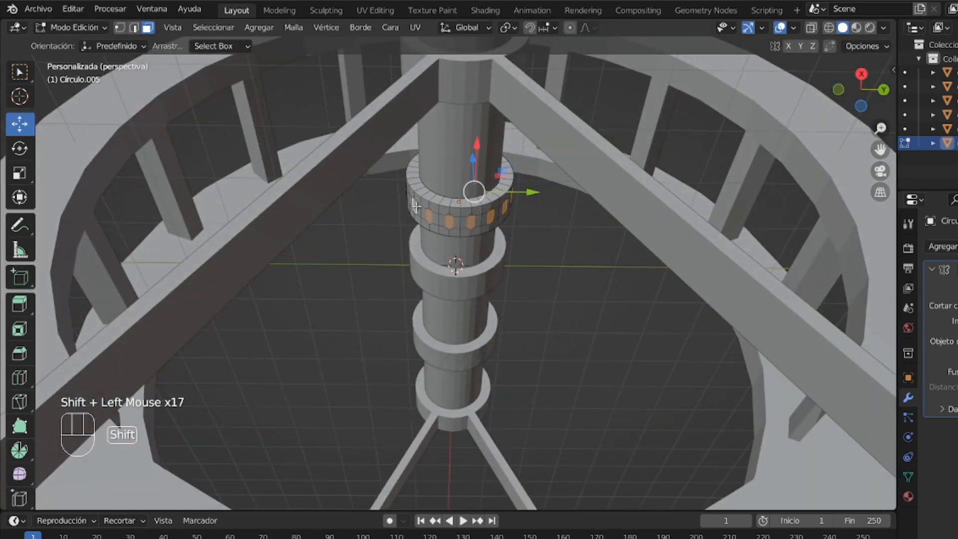
left_click_drag(883, 104, 884, 194, "shift")
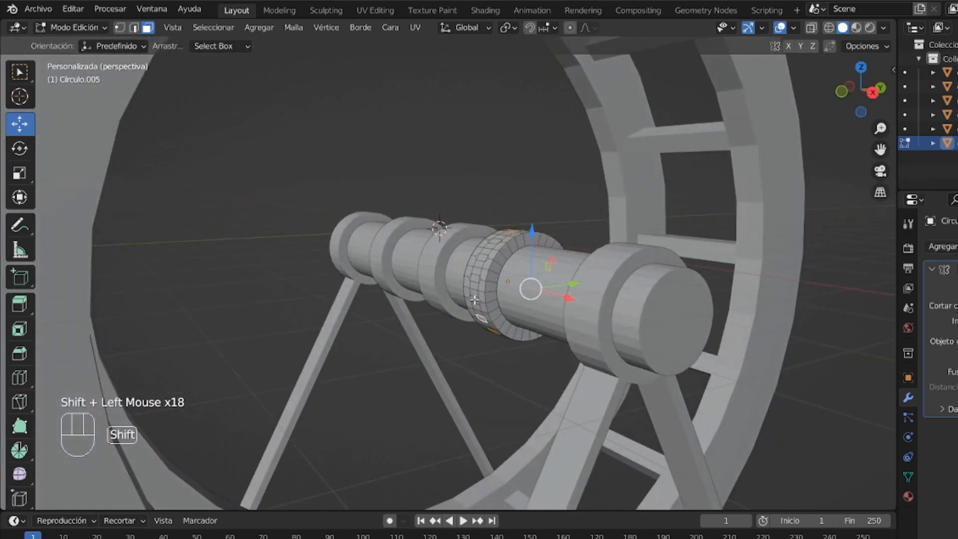
left_click(476, 276, "shift")
left_click(483, 263, "shift")
left_click(489, 249, "shift")
left_click(498, 238, "shift")
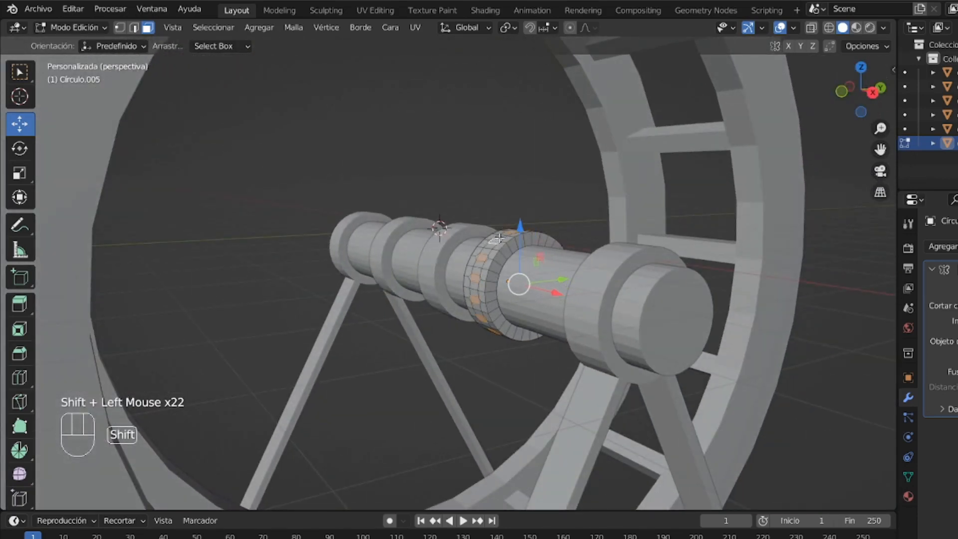
Extrude the selected collar faces along their normals by 10.8 m to form spokes reaching the wheel's rings
left_click(872, 93)
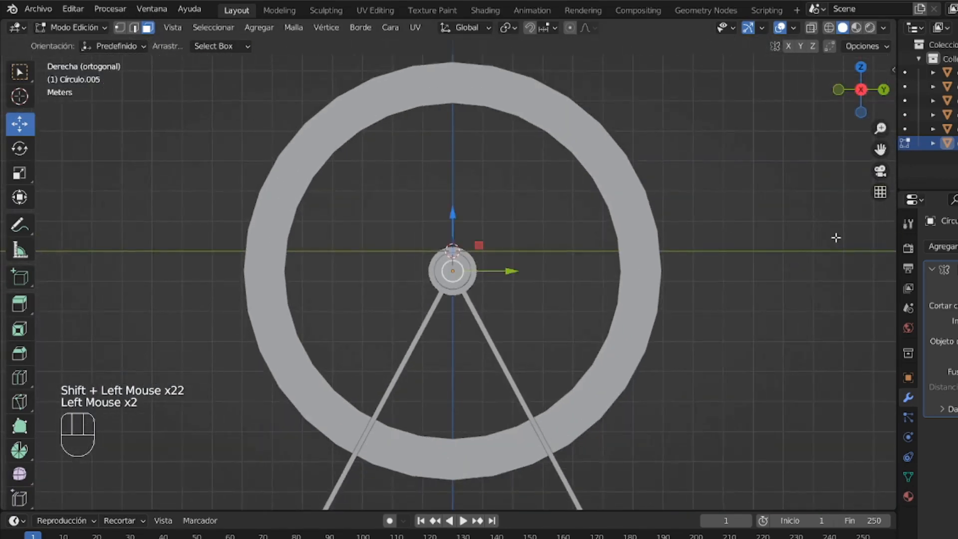
right_click(510, 216)
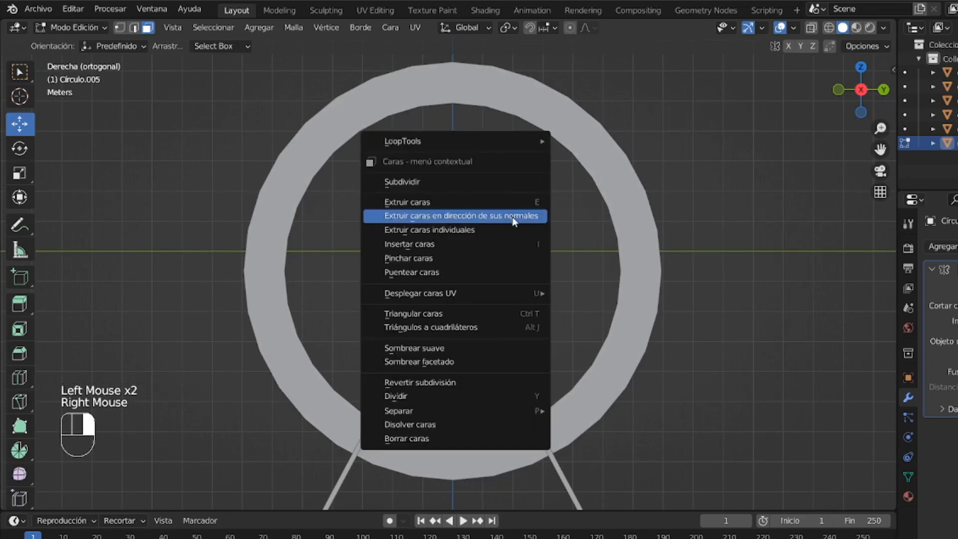
left_click(514, 221)
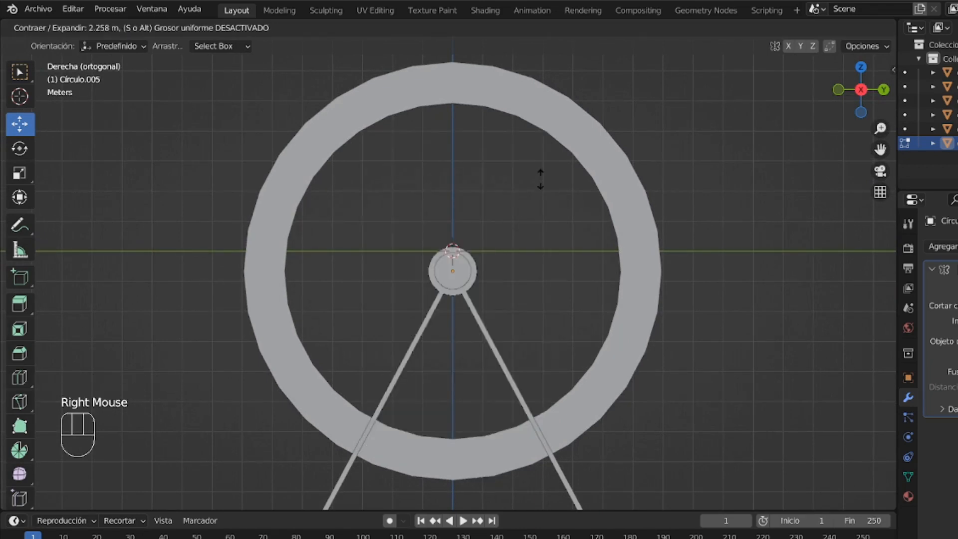
left_click(849, 60)
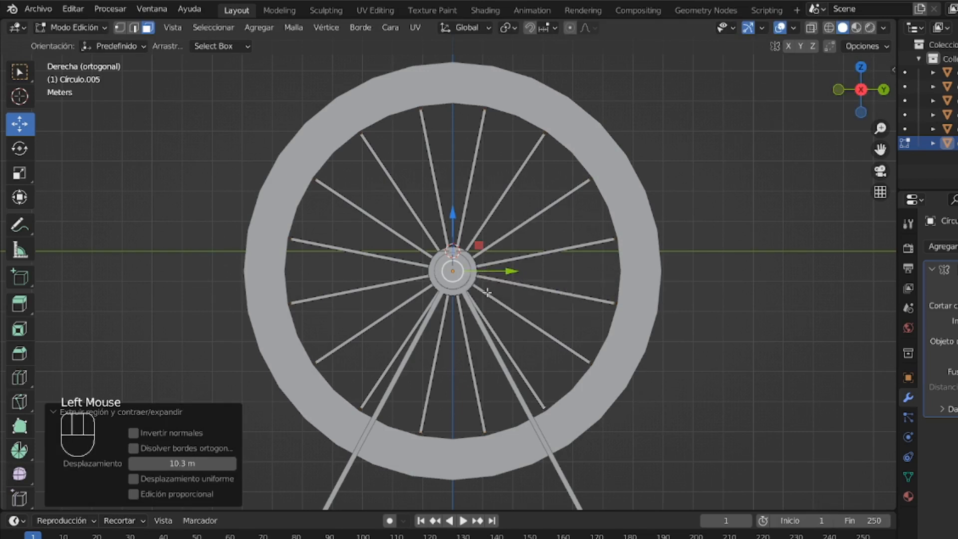
left_click(232, 464)
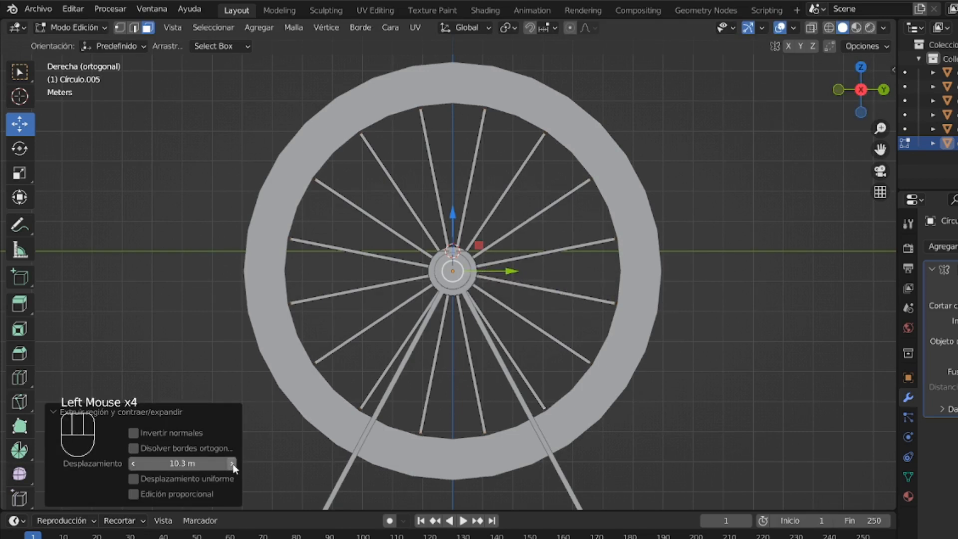
left_click(232, 464)
left_click(232, 463)
left_click(232, 463)
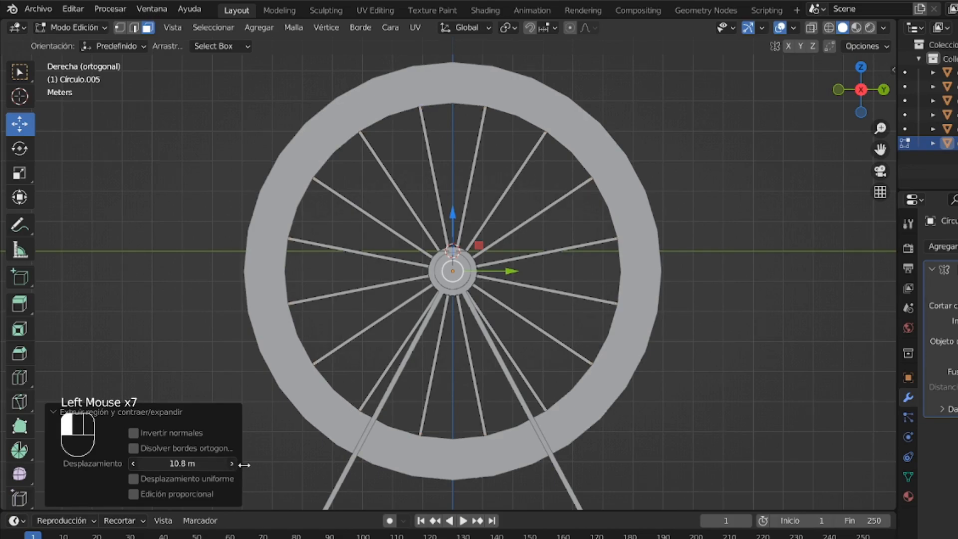
Add a UV sphere to the scene in object mode and move it along the X axis clear of the wheel
left_click_drag(850, 112, 731, 149)
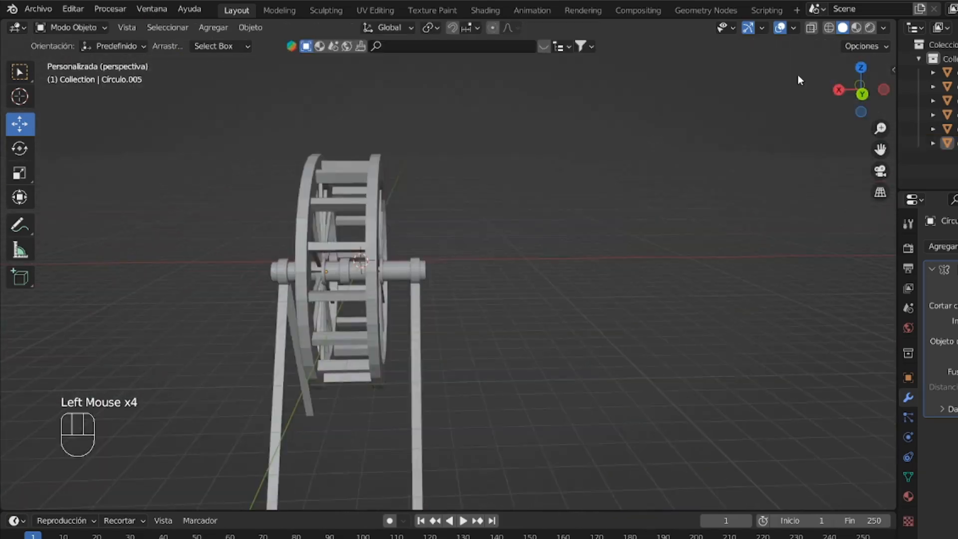
key("shift+a")
mouse_move(558, 279)
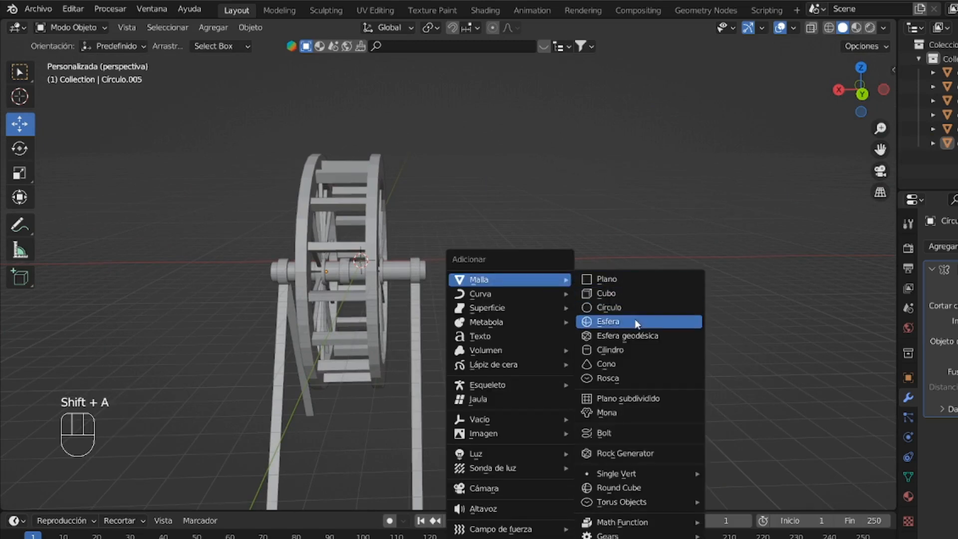
left_click(607, 321)
left_click_drag(318, 264, 460, 262)
left_click_drag(880, 128, 718, 289)
Select the sphere's top cap faces through the mesh and raise them along Z with proportional editing to elongate the sphere
key("Tab")
left_click(861, 89)
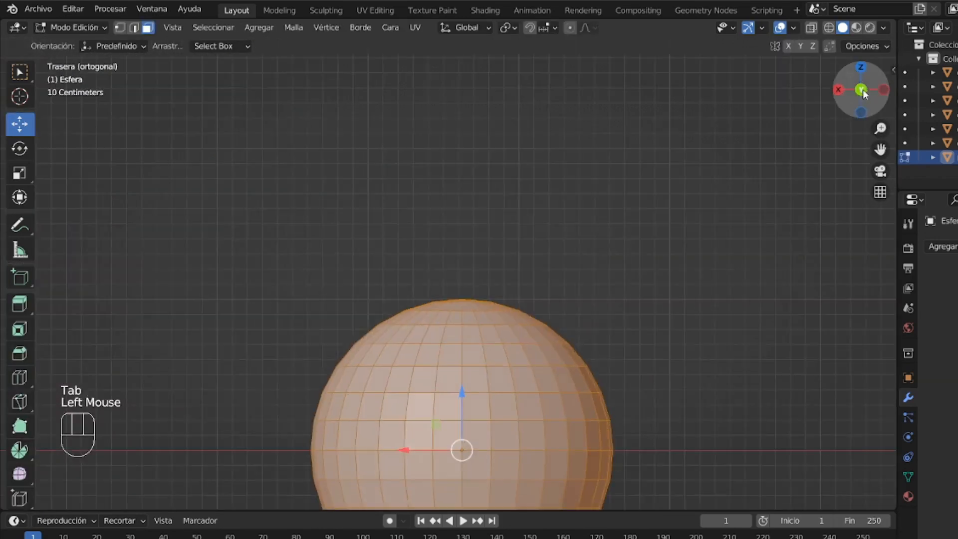
left_click_drag(880, 129, 860, 234)
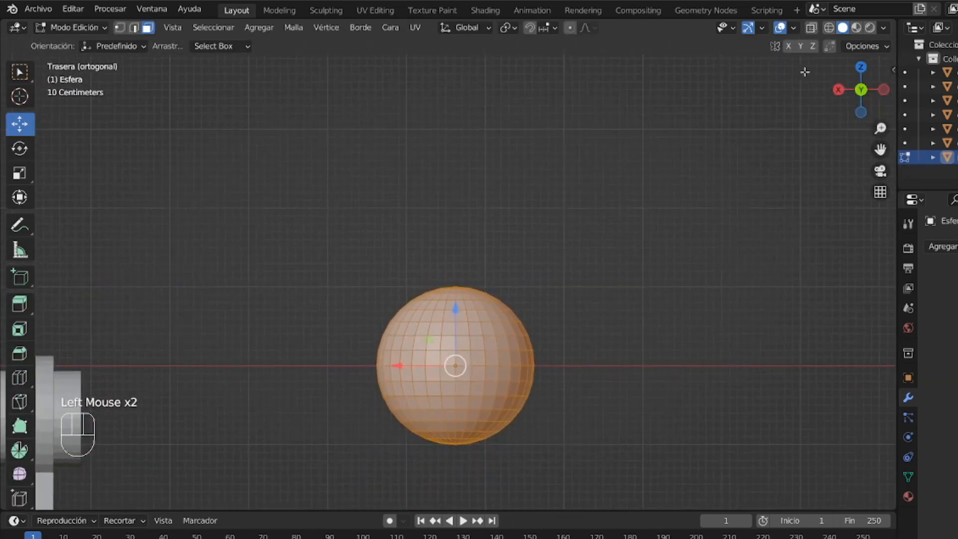
left_click(810, 27)
left_click_drag(369, 240, 563, 297)
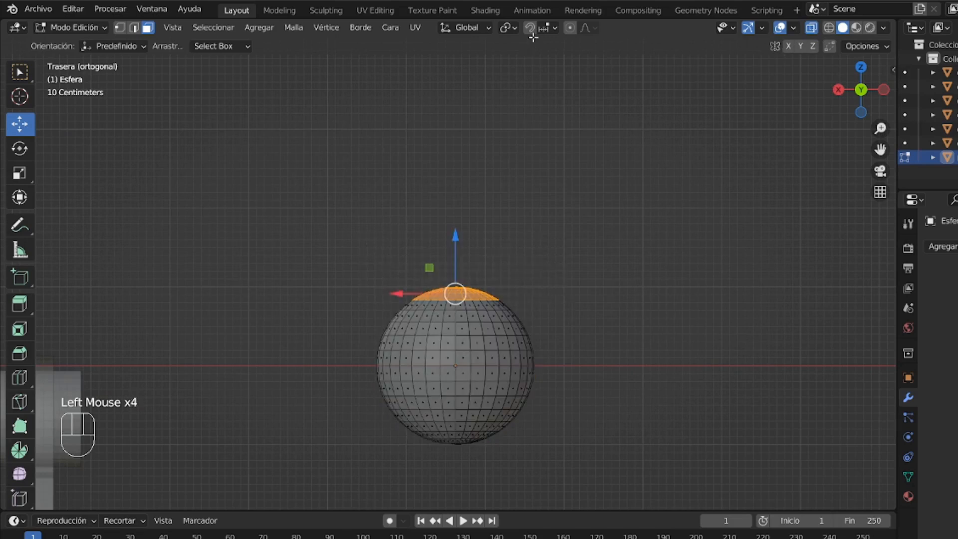
left_click(570, 28)
left_click_drag(452, 235, 462, 196)
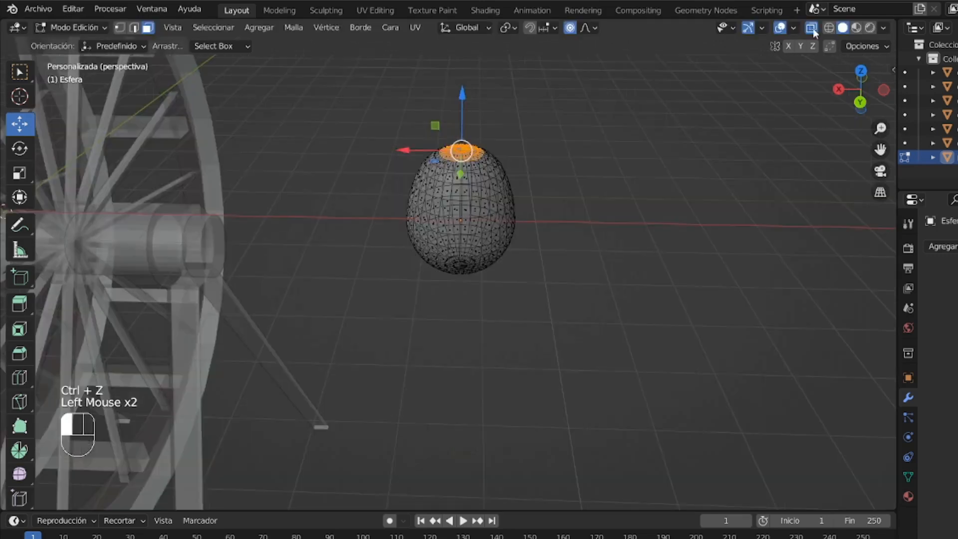
Raise the sphere's top pole vertex along Z with proportional editing to taper the body into an egg shape
left_click(811, 28)
key("1")
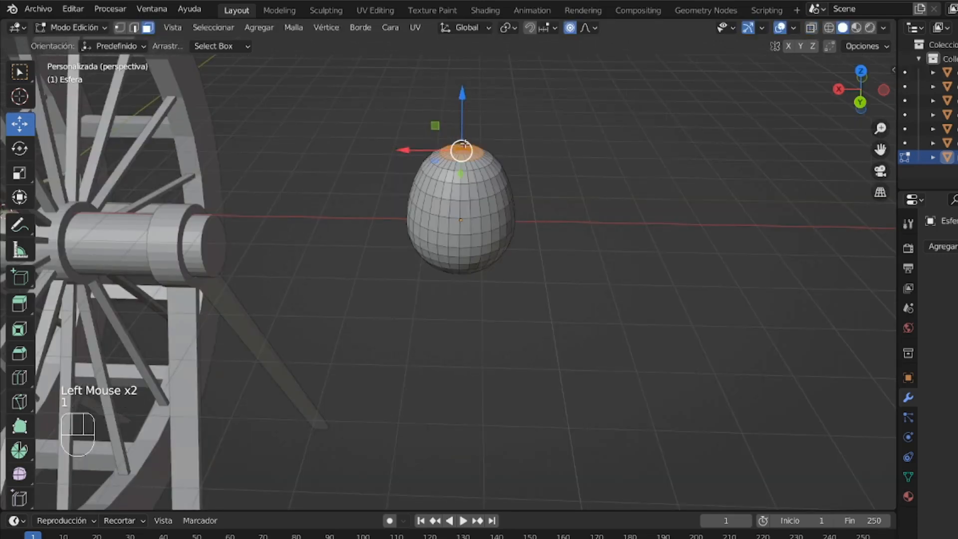
left_click(474, 157)
key("1")
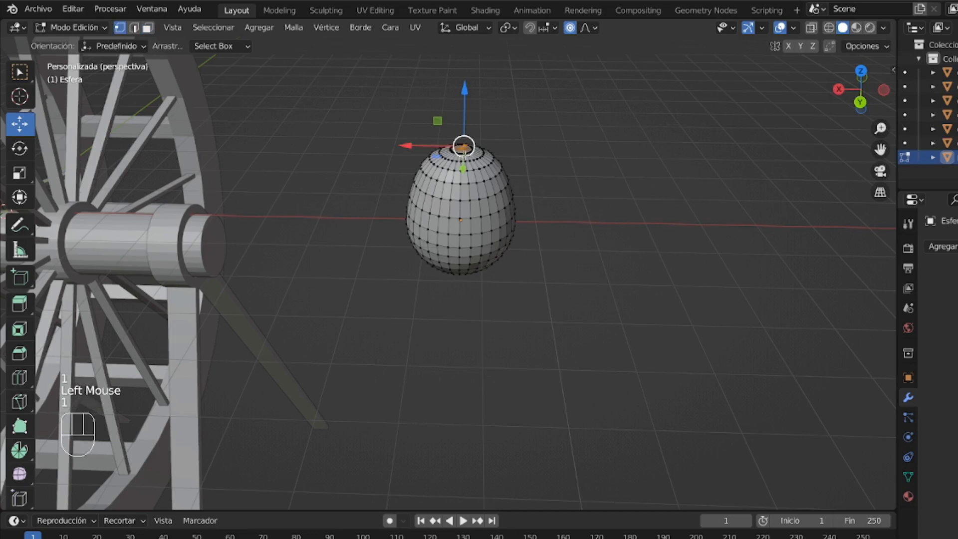
left_click(466, 154)
left_click(860, 102)
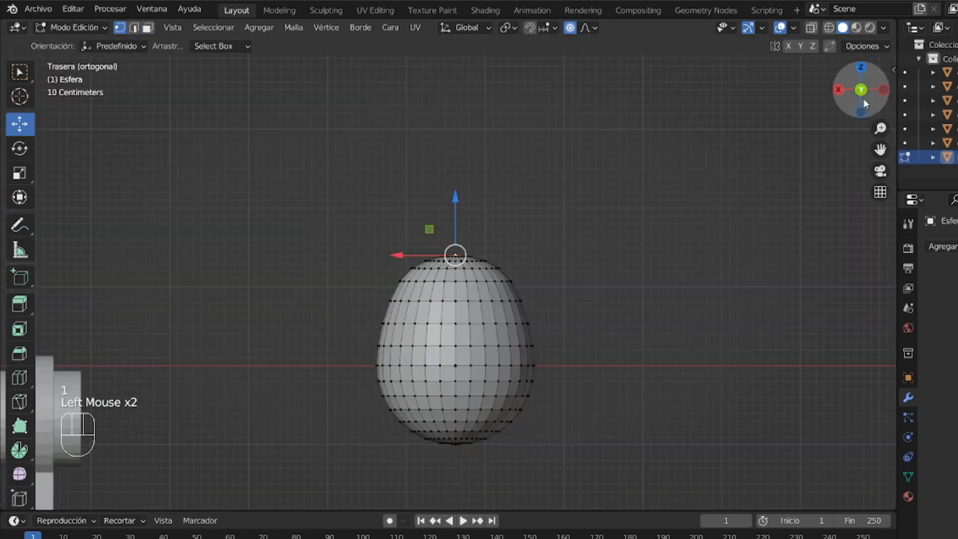
left_click_drag(455, 206, 460, 175)
left_click(557, 247)
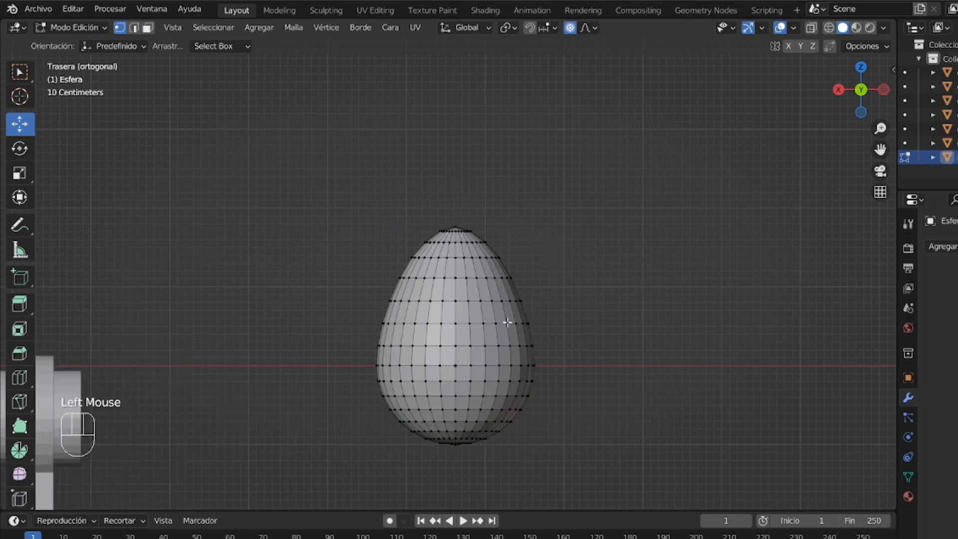
Turn off proportional editing and circle-select a three-row patch of faces on the egg's front and back using X-ray
key("3")
key("o")
left_click(811, 27)
key("c")
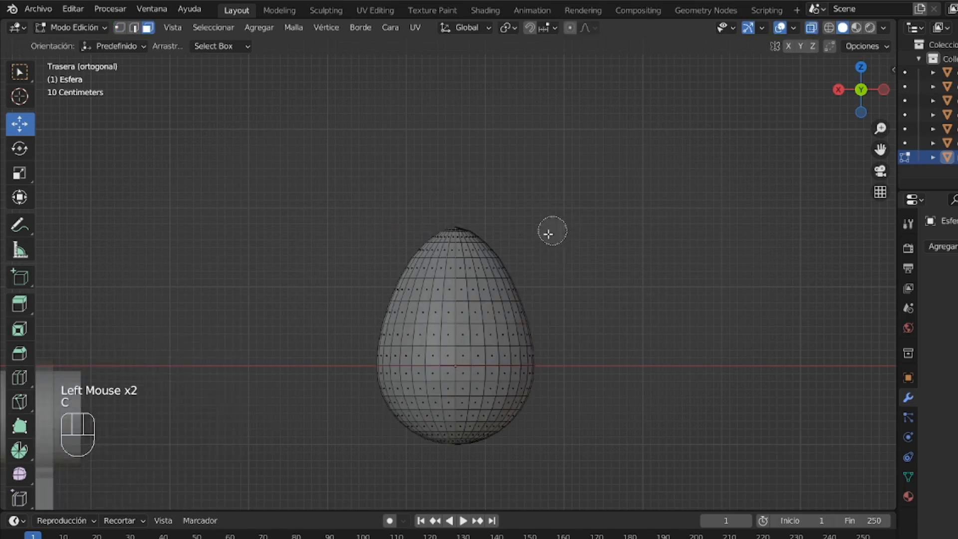
mouse_move(436, 293)
left_mouse_down()
mouse_move(482, 302)
mouse_move(422, 314)
mouse_move(431, 323)
mouse_move(449, 333)
mouse_move(498, 331)
mouse_move(484, 296)
mouse_move(418, 309)
mouse_move(418, 328)
left_mouse_up()
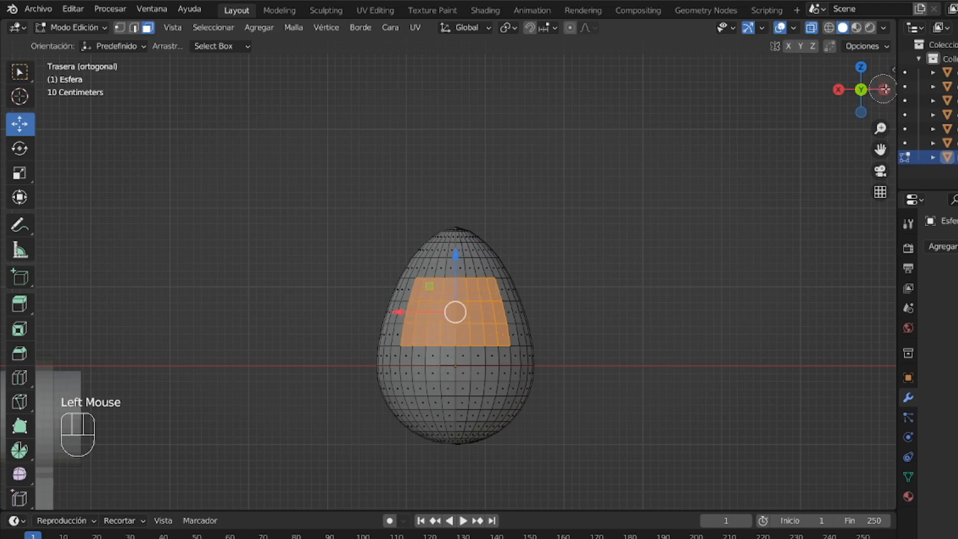
right_click(808, 120)
Add matching three-row face patches on the egg's two X-facing sides, leaving a narrow unselected strip between neighbouring patches
left_click(883, 90)
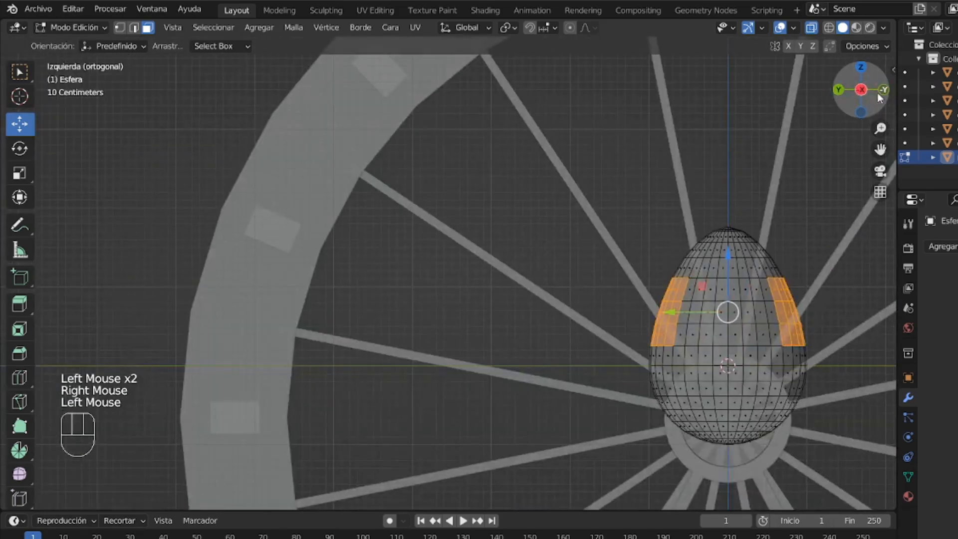
left_click_drag(880, 149, 543, 144)
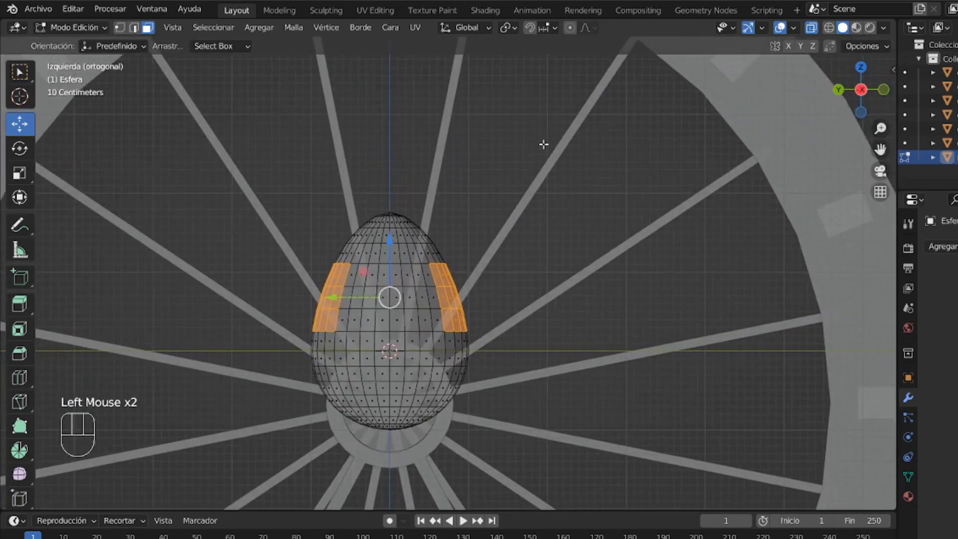
key("c")
mouse_move(367, 271)
left_mouse_down()
mouse_move(409, 279)
mouse_move(421, 317)
mouse_move(367, 313)
mouse_move(367, 299)
left_mouse_up()
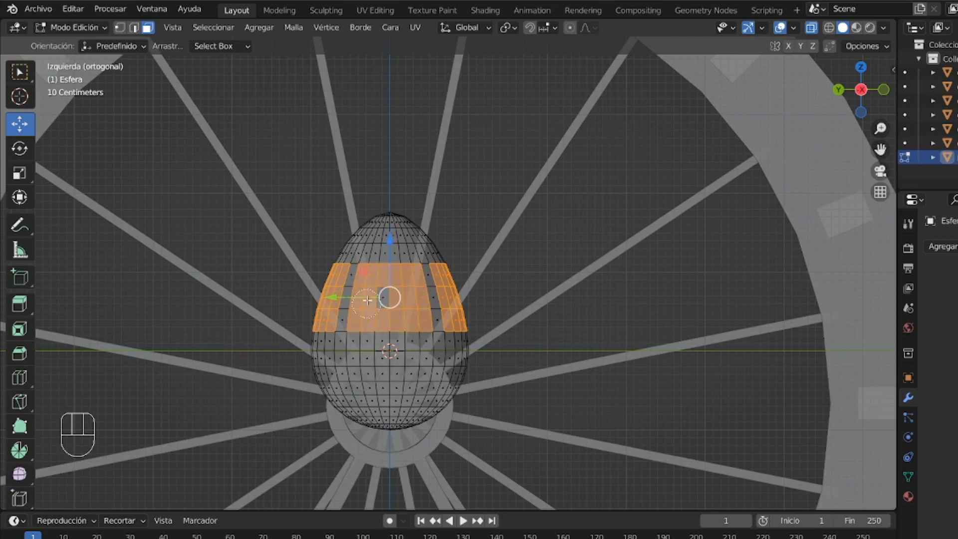
right_click(848, 89)
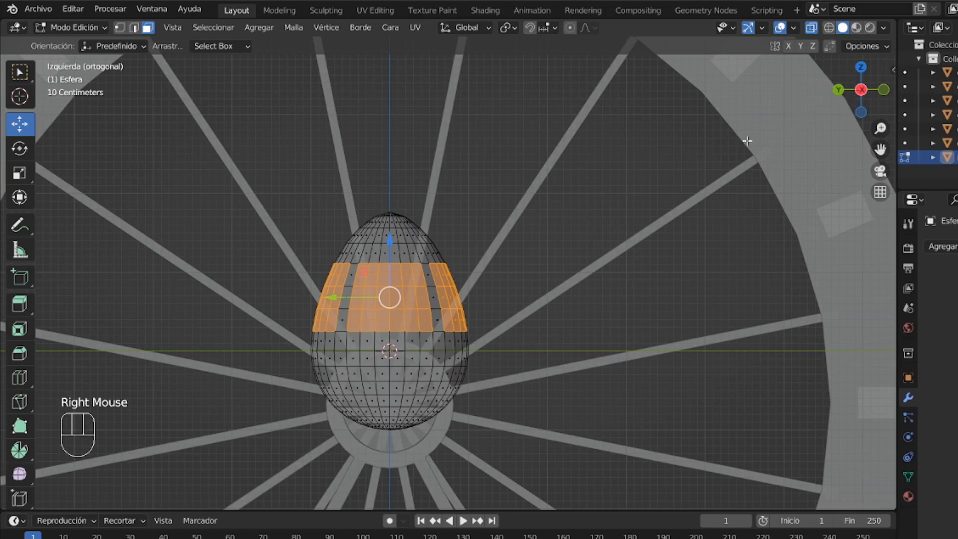
Extrude the selected window patches in place and scale them to about 0.949 to recess them into the egg
left_click(842, 89)
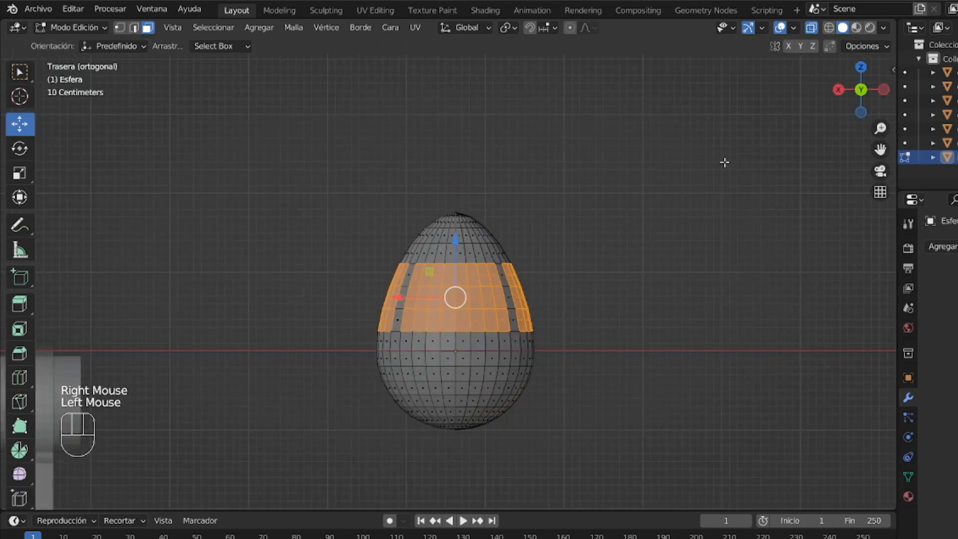
left_click_drag(863, 97, 864, 123)
left_click(861, 99)
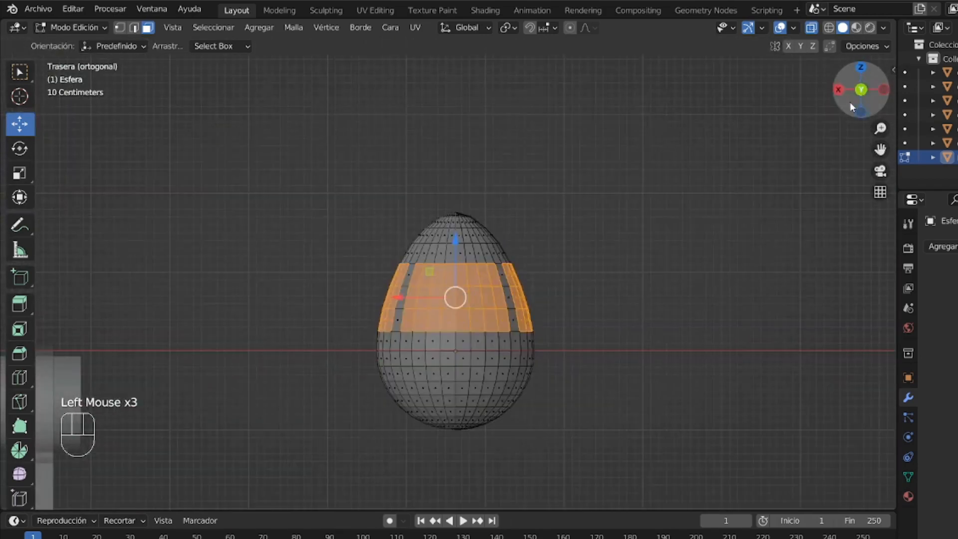
left_click(19, 173)
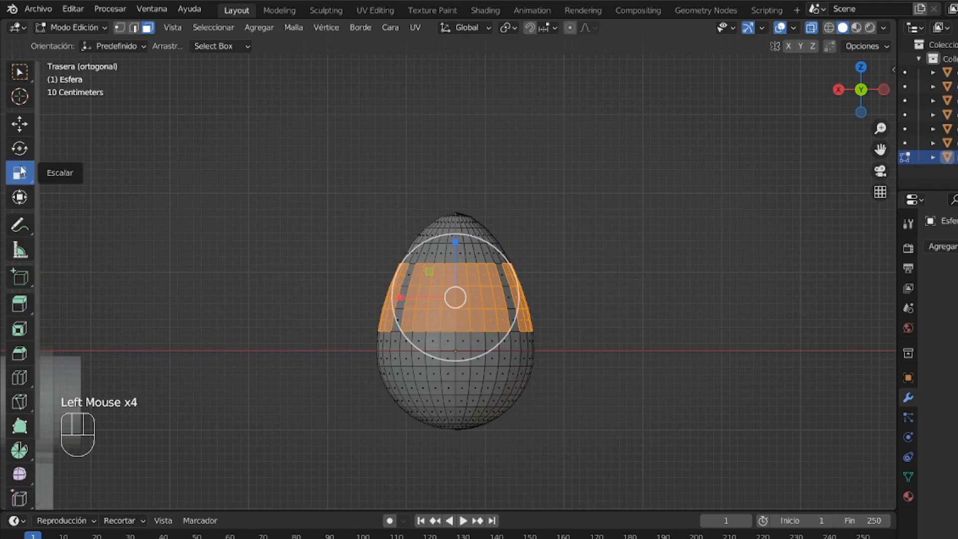
key("e")
right_click(485, 277)
left_click_drag(484, 277, 485, 275)
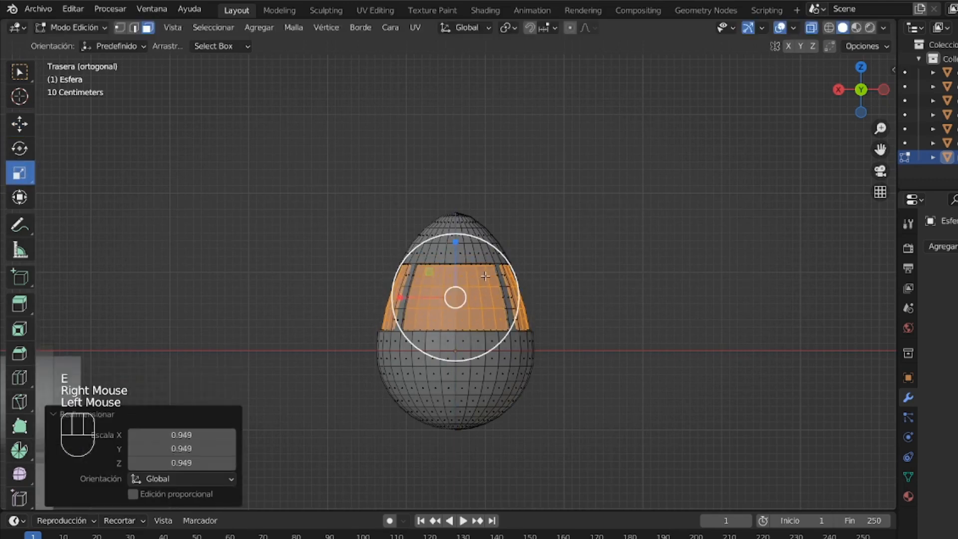
Add one centred edge loop around the egg in the face row just above the window band
left_click(811, 28)
left_click_drag(842, 86, 773, 106)
left_click(465, 242)
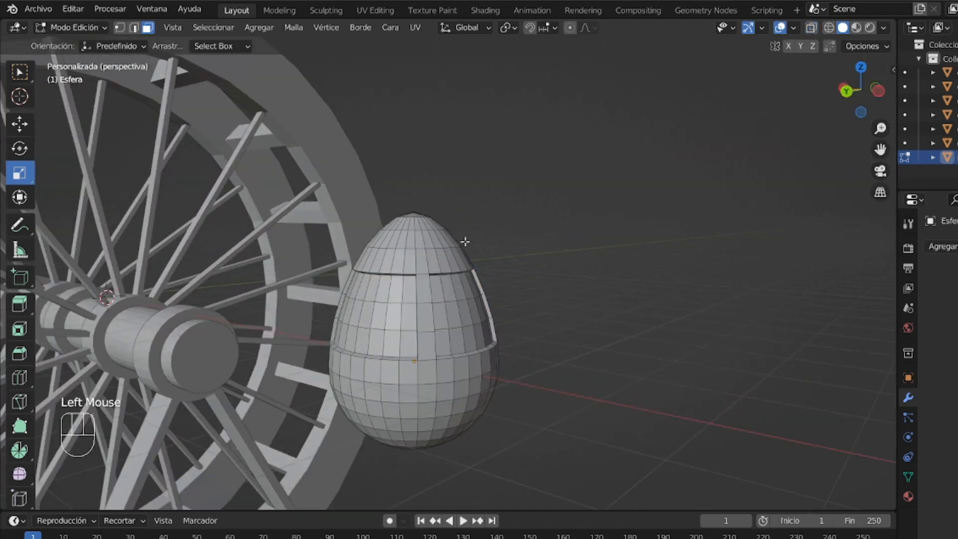
key("ctrl+r")
left_click(437, 257)
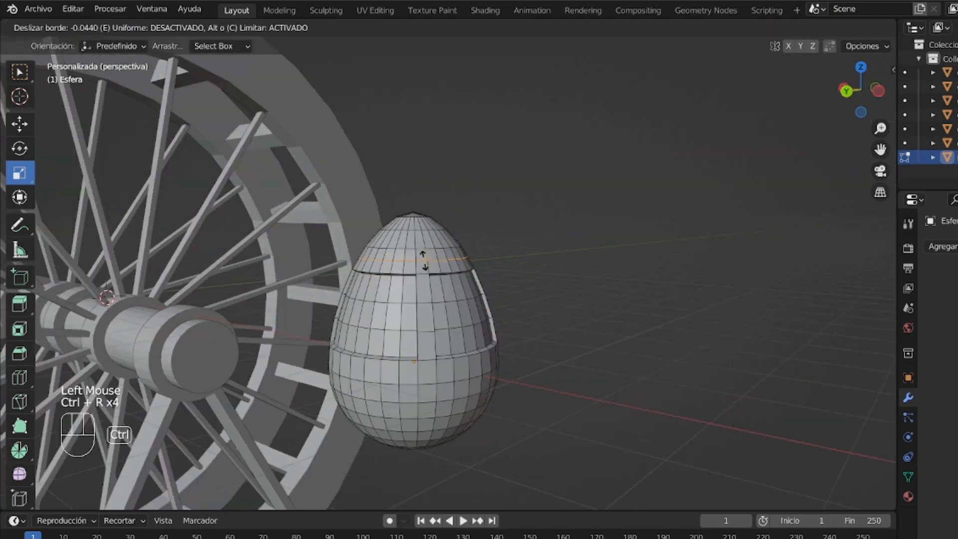
key("Escape")
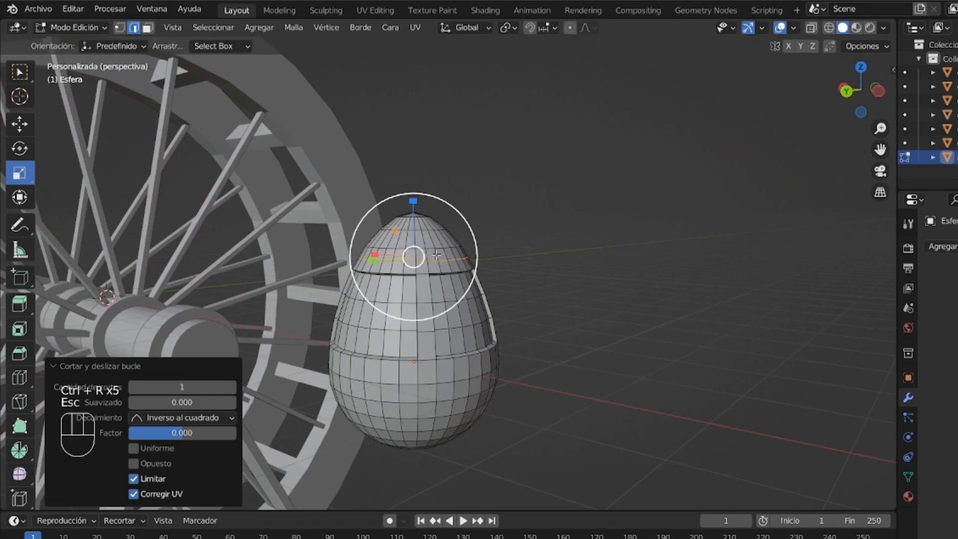
Select all faces above the new edge loop and all faces of the egg's lower half, using X-ray from the back view
left_click(846, 91)
left_click(811, 28)
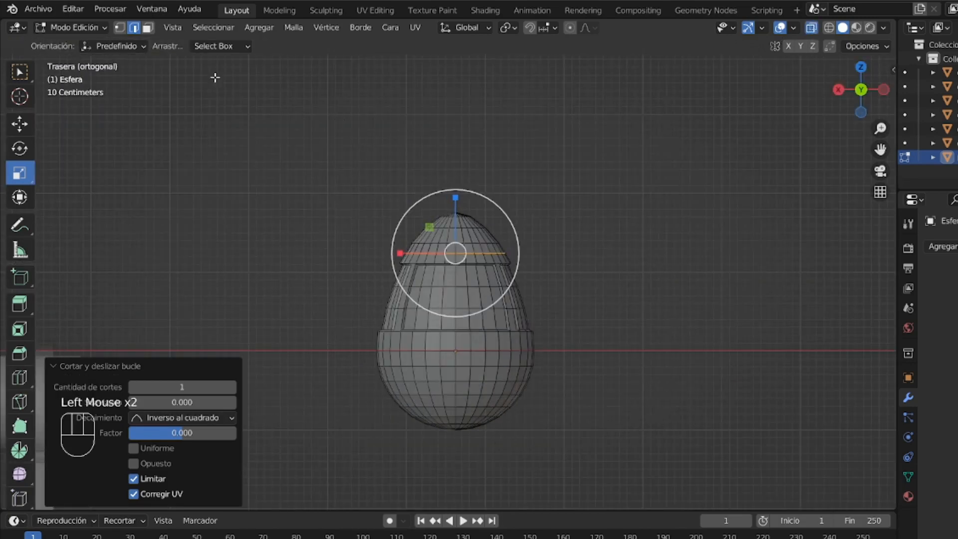
left_click(149, 28)
left_click_drag(354, 192, 595, 254)
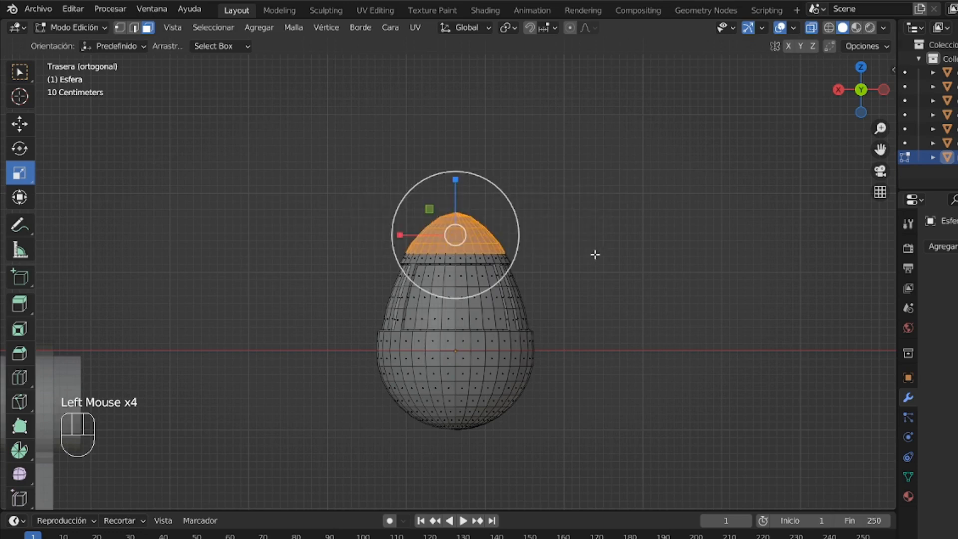
left_click_drag(375, 352, 629, 466, "shift")
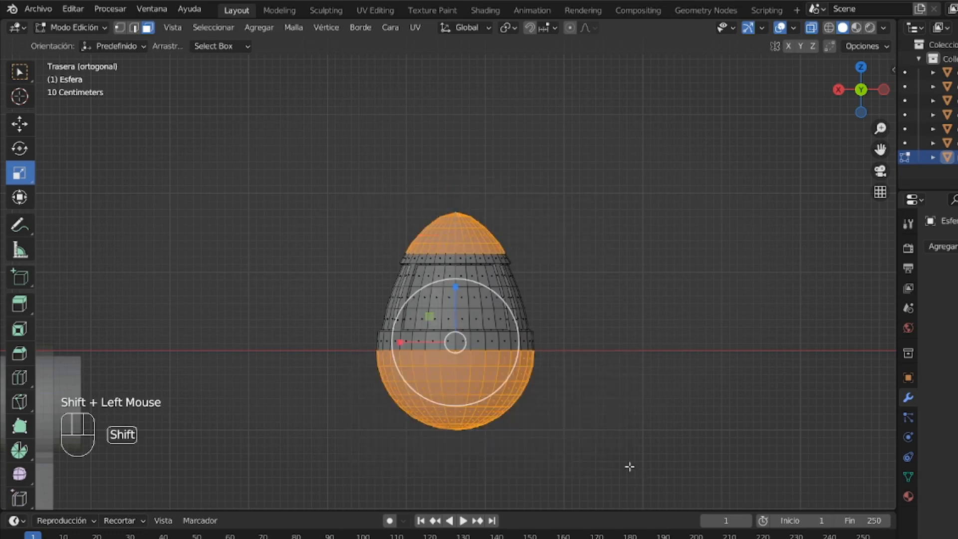
Extrude the selected cap and lower-half faces in place, scale them up to about 1.047, and fine-tune their scale along Z
key("e")
right_click(517, 285)
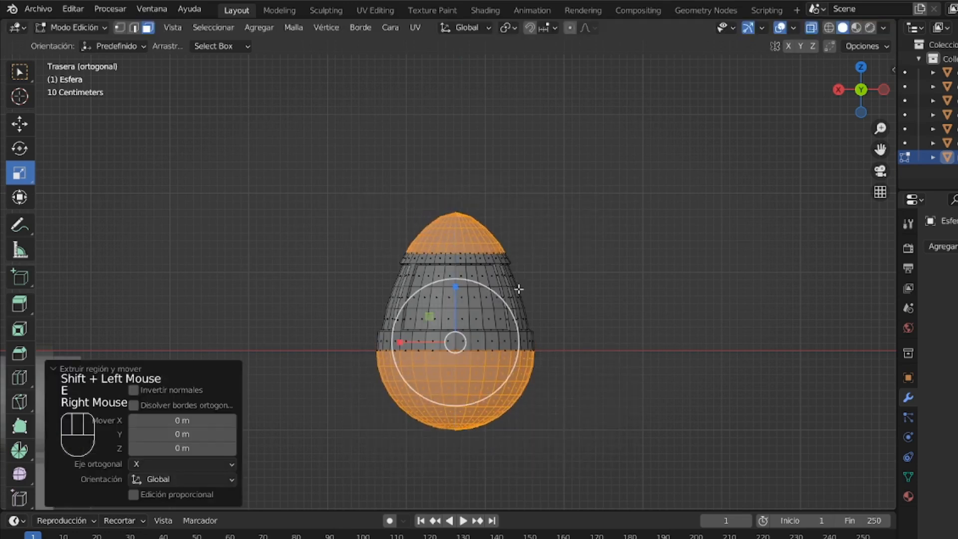
left_click(490, 323)
left_click_drag(491, 323, 493, 322)
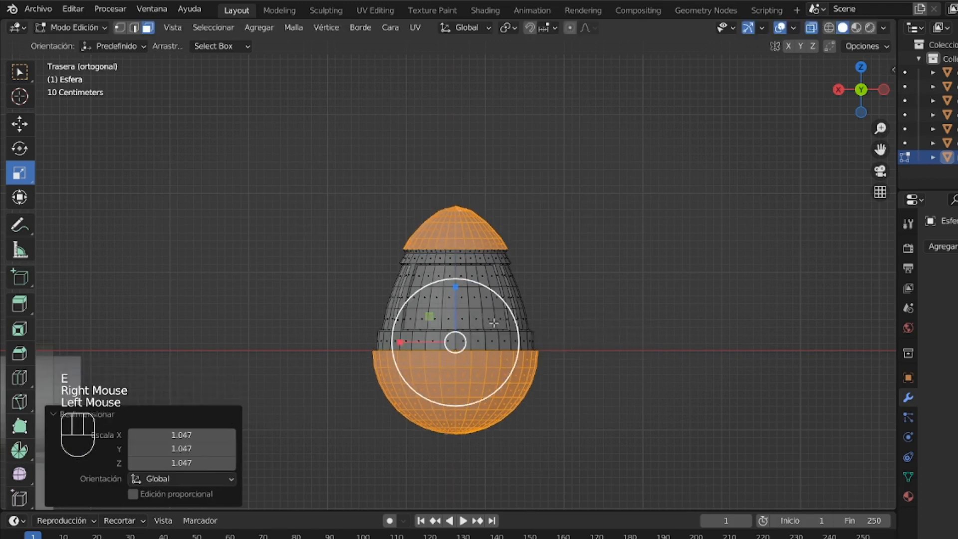
left_click_drag(455, 288, 458, 291)
left_click(458, 293)
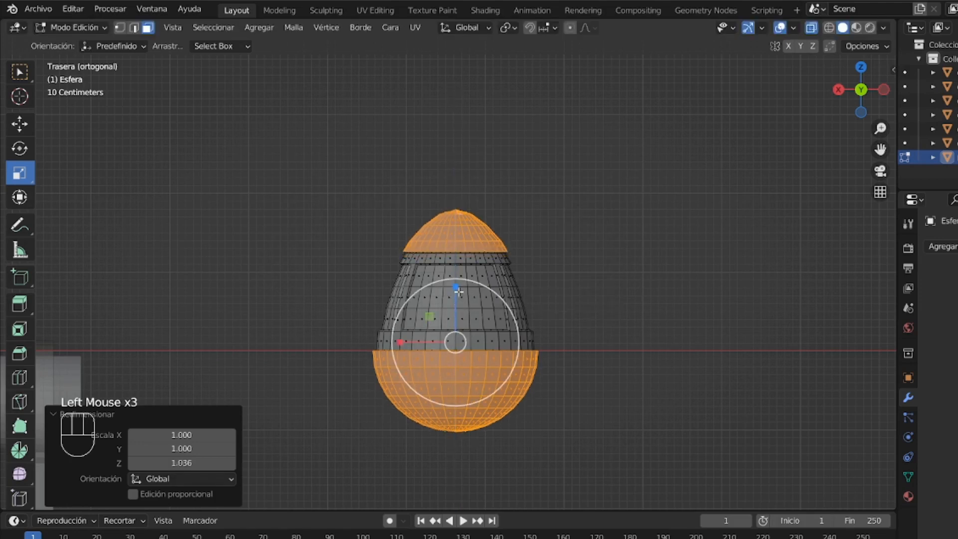
left_click(811, 28)
left_click_drag(855, 90, 814, 105)
left_click(814, 106)
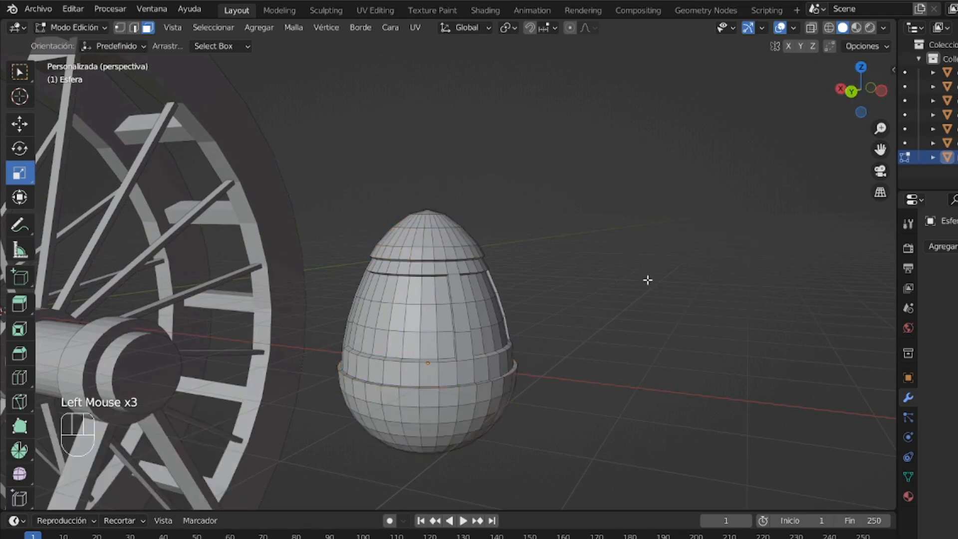
In Object Mode, move the egg cabin along X until it sits between the two rings and scale it to about 0.497
key("Tab")
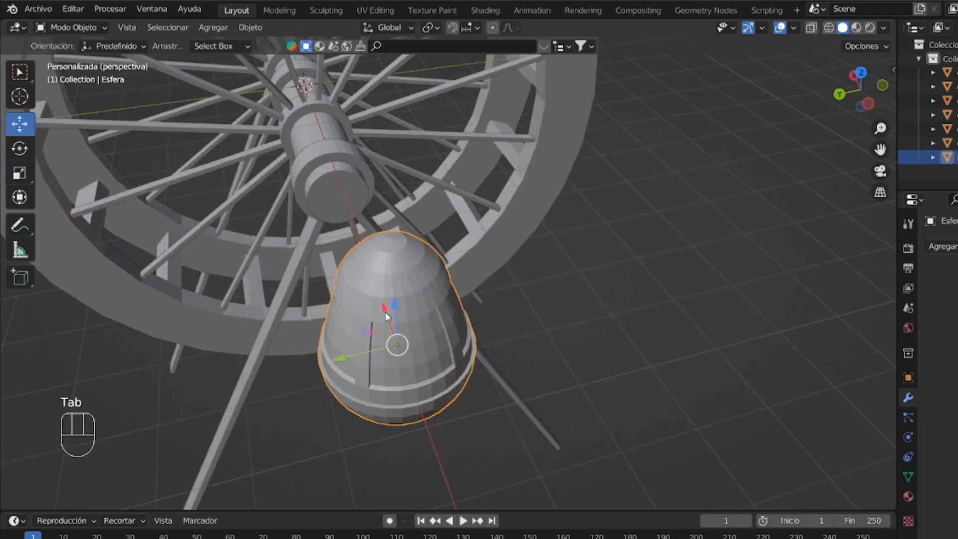
left_click_drag(385, 314, 327, 101)
left_click(879, 125)
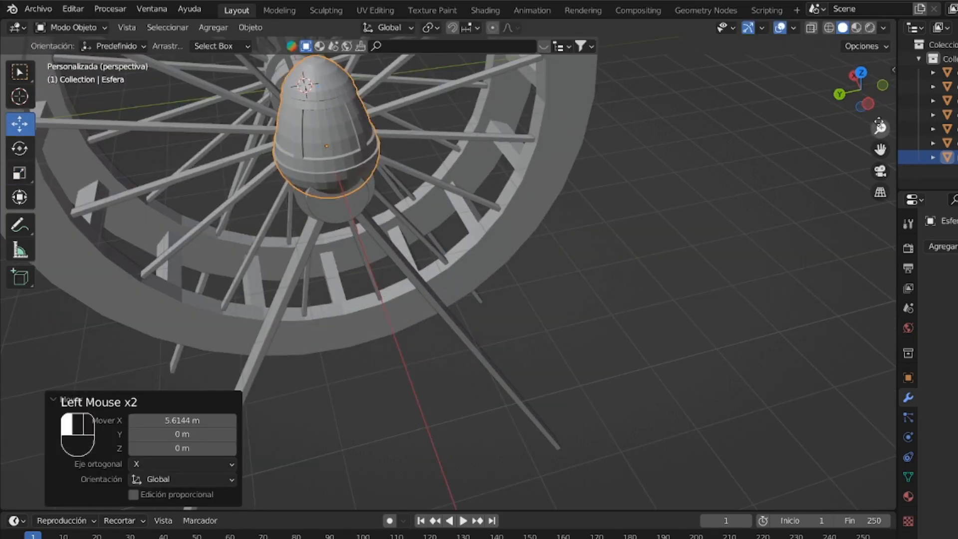
left_click_drag(879, 125, 957, 168)
left_click(839, 93)
left_click_drag(880, 149, 957, 168)
left_click_drag(492, 353, 322, 353)
left_click(20, 173)
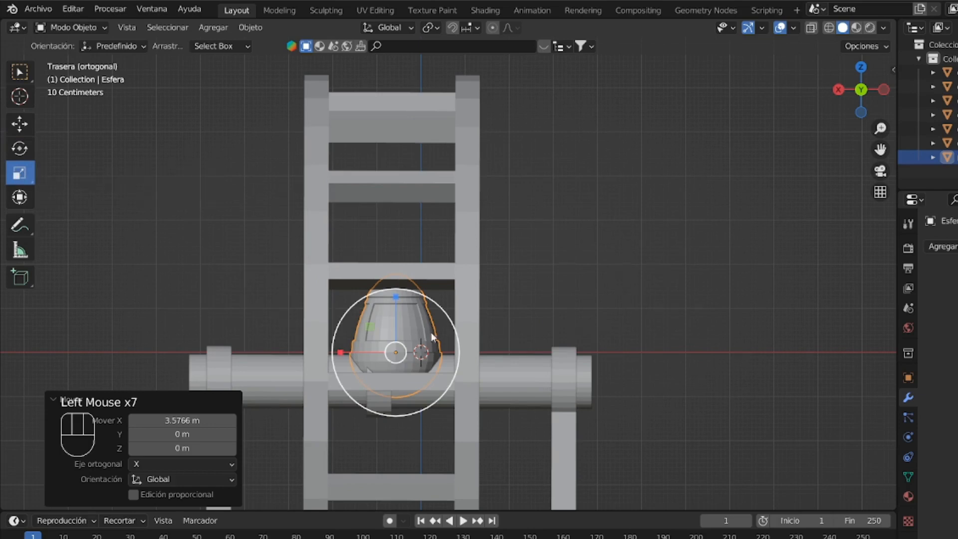
left_click_drag(432, 337, 415, 345)
Raise the egg cabin about 0.436 m along Z and move it about 6.28 m along Y to the wheel's rim
left_click(22, 124)
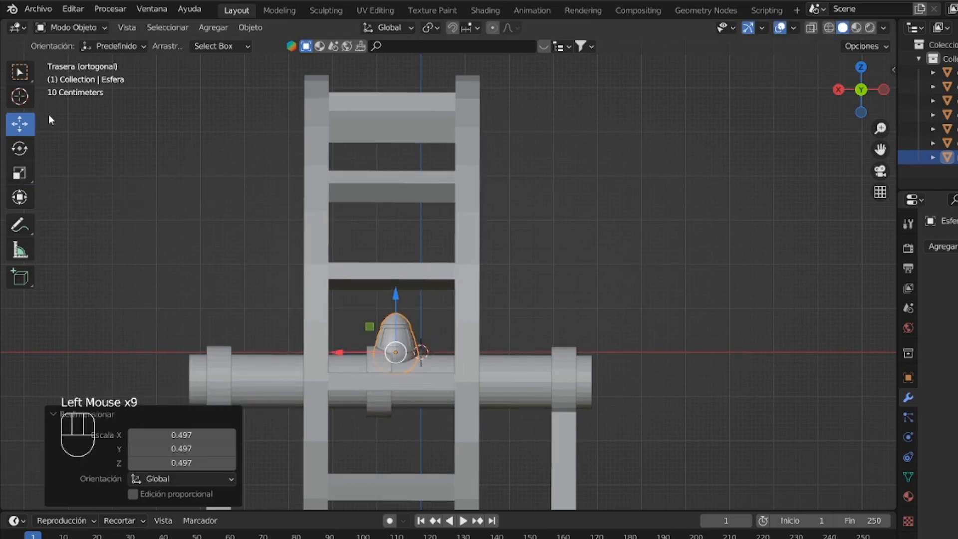
left_click_drag(397, 285, 409, 262)
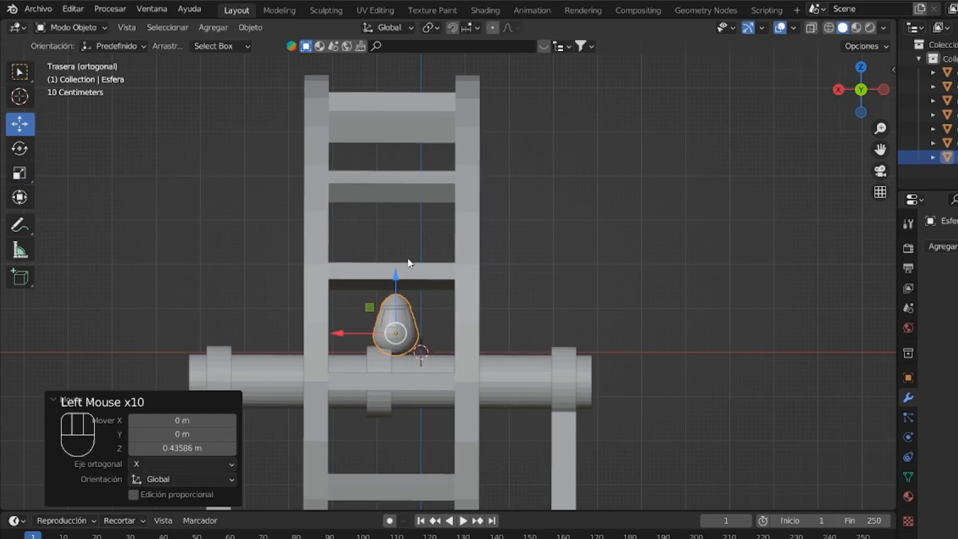
left_click(839, 91)
left_click_drag(521, 333, 811, 327)
Enlarge the egg cabin uniformly between the rings and lower it about 0.167 m along Z
left_click(883, 91)
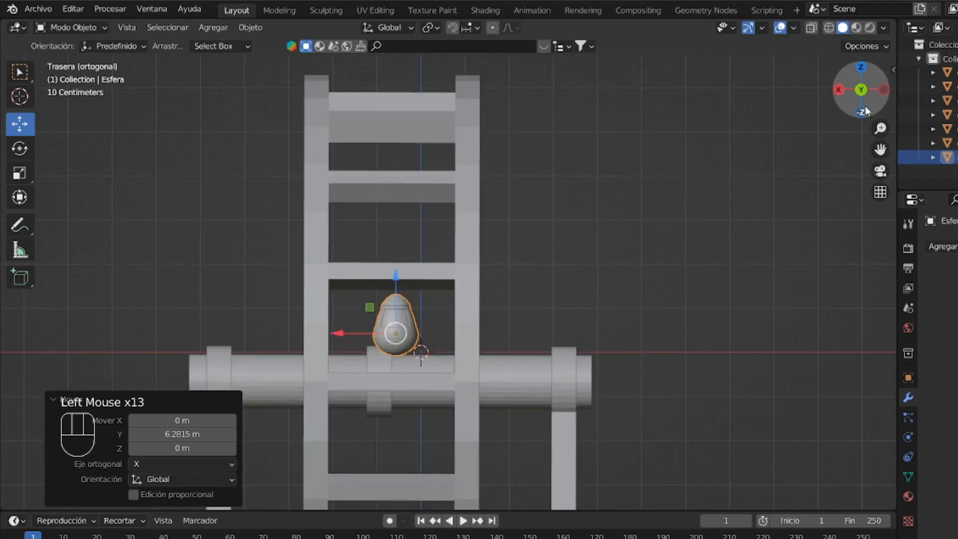
left_click(20, 173)
left_click_drag(418, 301, 398, 291)
left_click(20, 123)
Shift the egg cabin about 0.423 m outward along Y so it protrudes beyond the rim
mouse_move(871, 93)
left_mouse_down()
mouse_move(886, 92)
mouse_move(854, 94)
left_mouse_up()
left_click(838, 92)
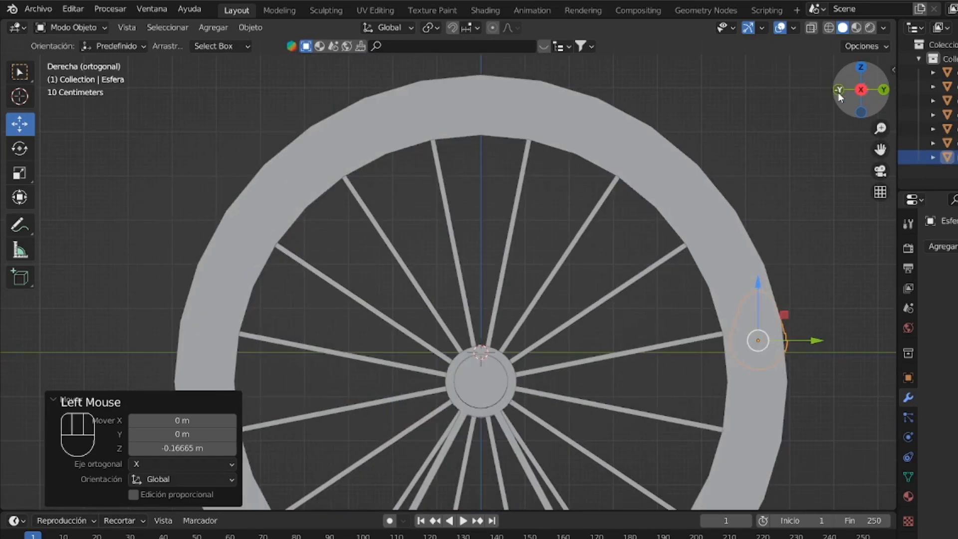
left_click_drag(880, 150, 729, 136)
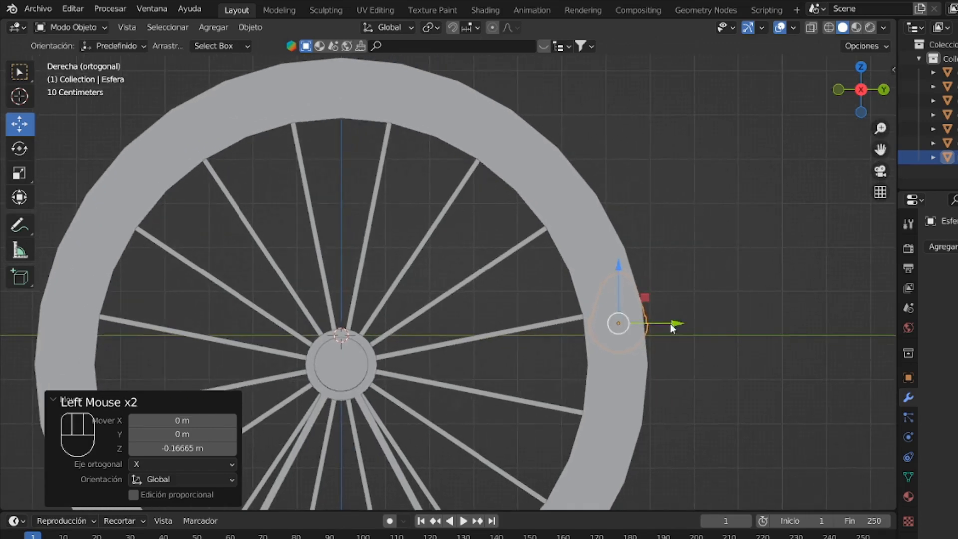
left_click_drag(669, 323, 696, 322)
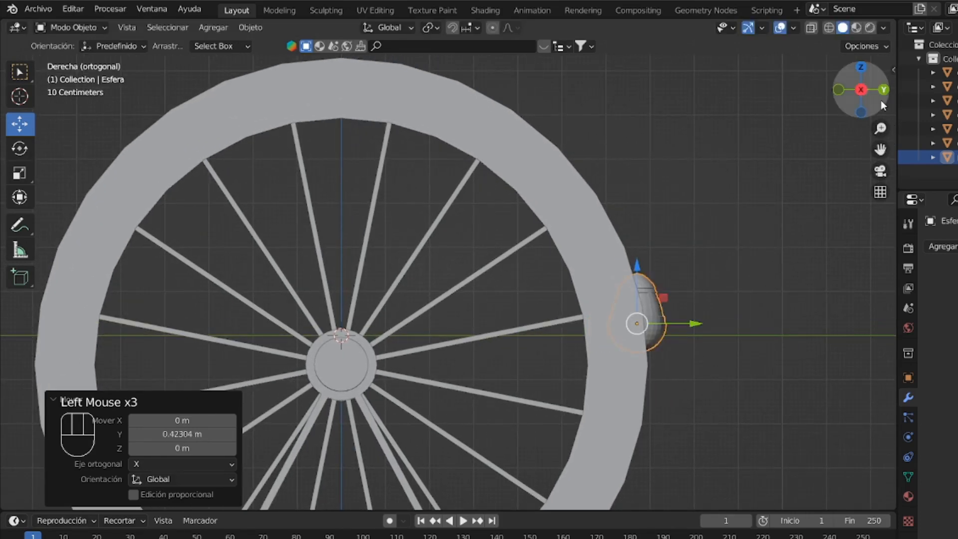
Add a plane mesh and, in Edit Mode, move its geometry clear of the wheel beside the support legs
left_click_drag(868, 94, 705, 118)
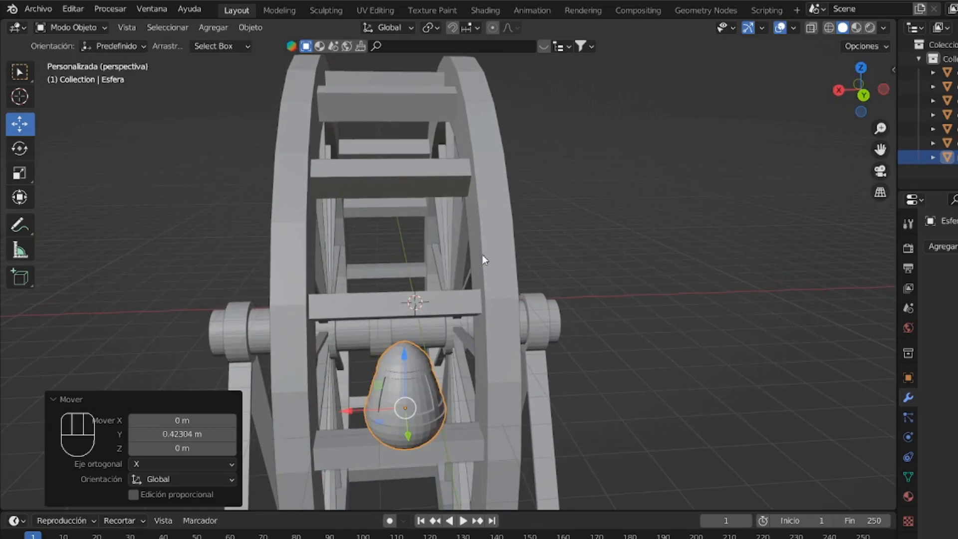
key("shift+a")
mouse_move(482, 255)
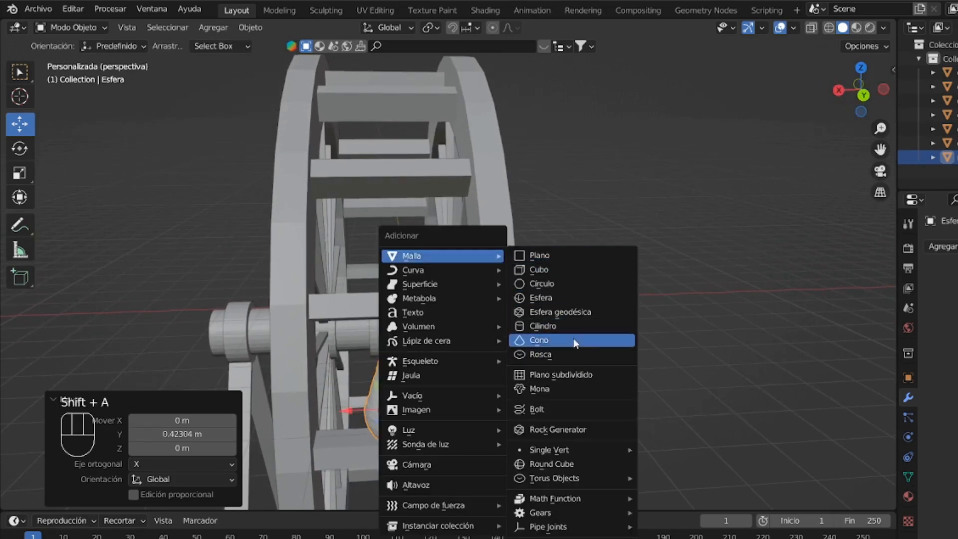
left_click(559, 258)
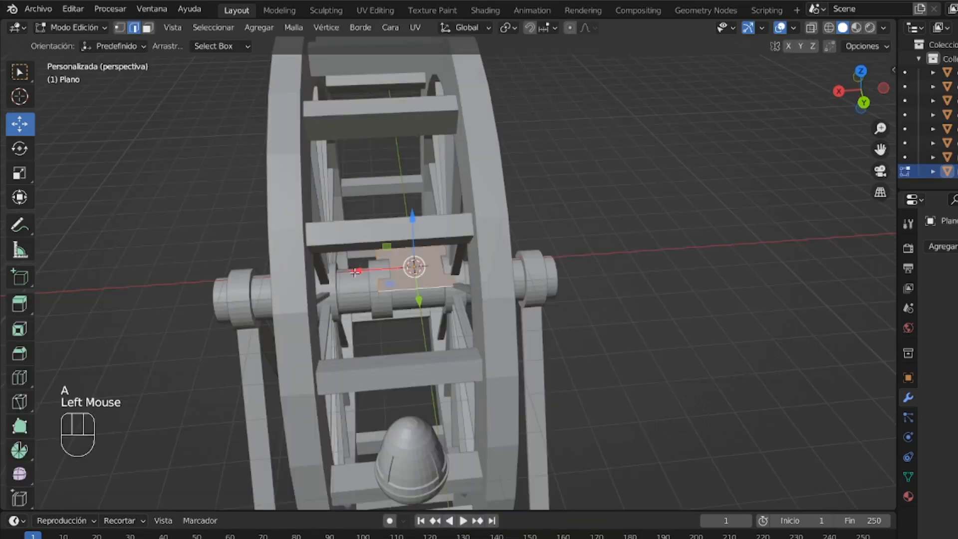
left_click_drag(367, 268, 601, 254)
left_click_drag(631, 284, 734, 440)
left_click_drag(648, 402, 581, 405)
left_click_drag(849, 84, 812, 60)
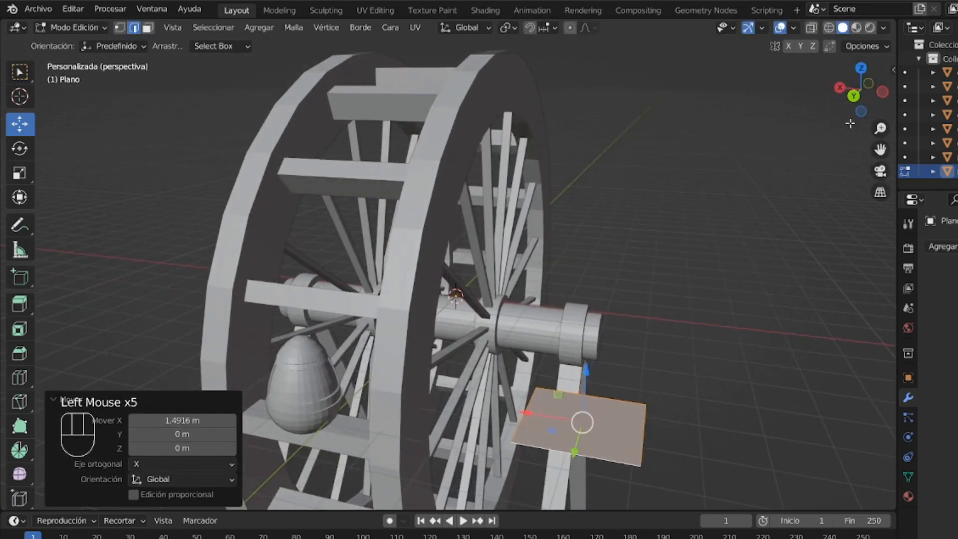
left_click_drag(879, 149, 872, 115)
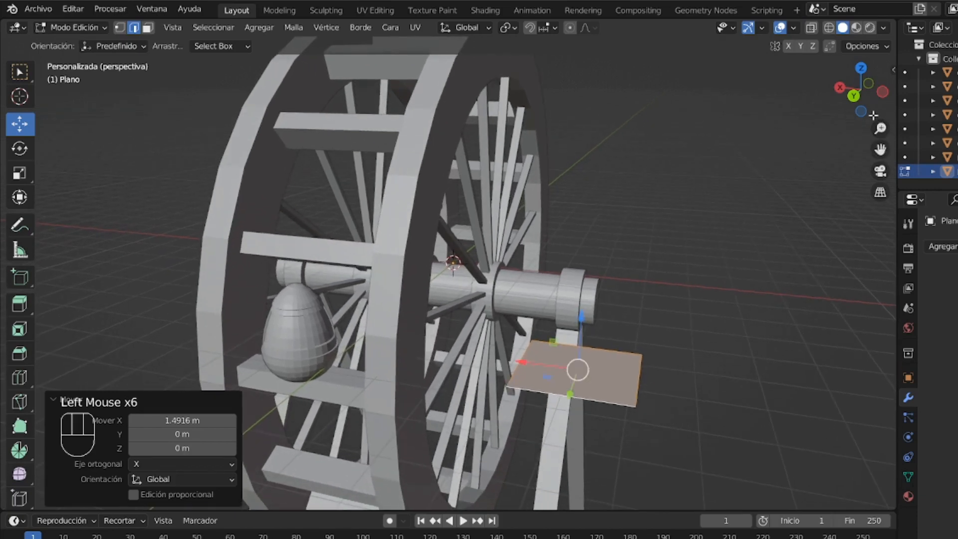
Duplicate the plane's front edge and move the copy about 0.833 m along Y away from the plane
left_click(595, 403)
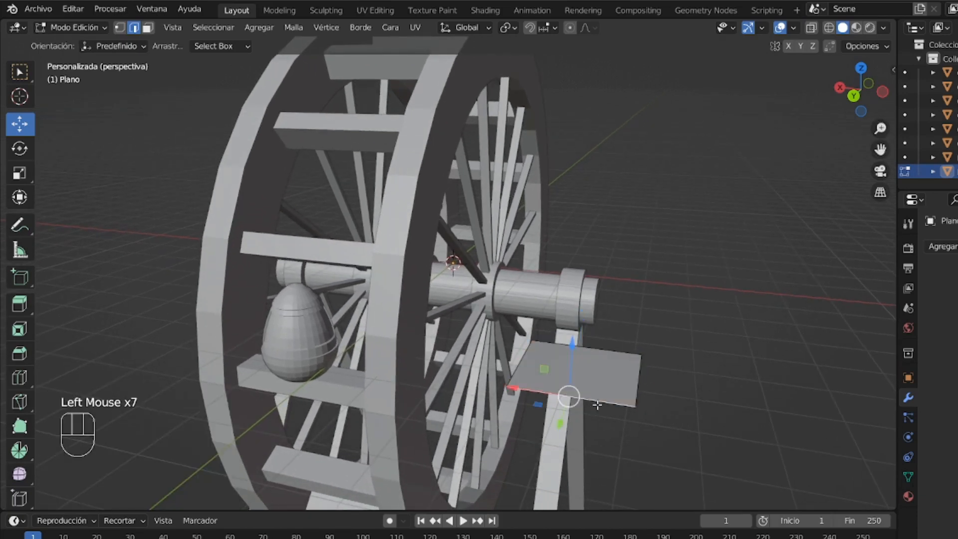
key("shift+d")
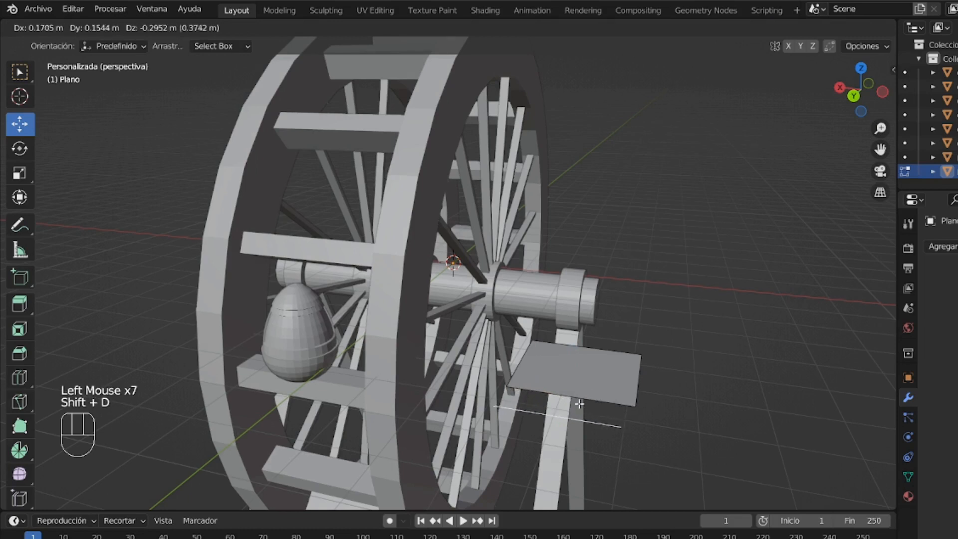
right_click(568, 396)
left_click_drag(568, 395, 549, 449)
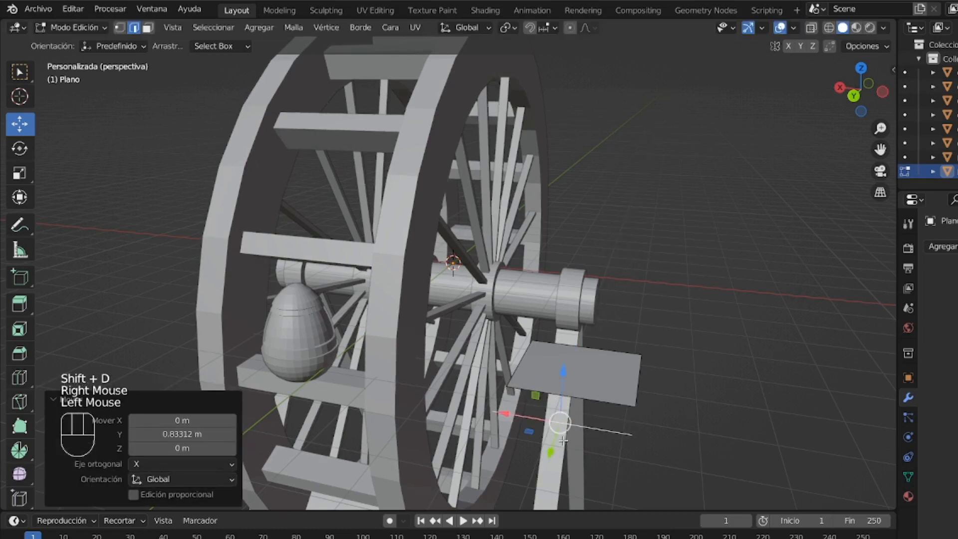
Delete the original plane's face, keeping only the duplicated edge
key("3")
left_click(602, 383)
key("x")
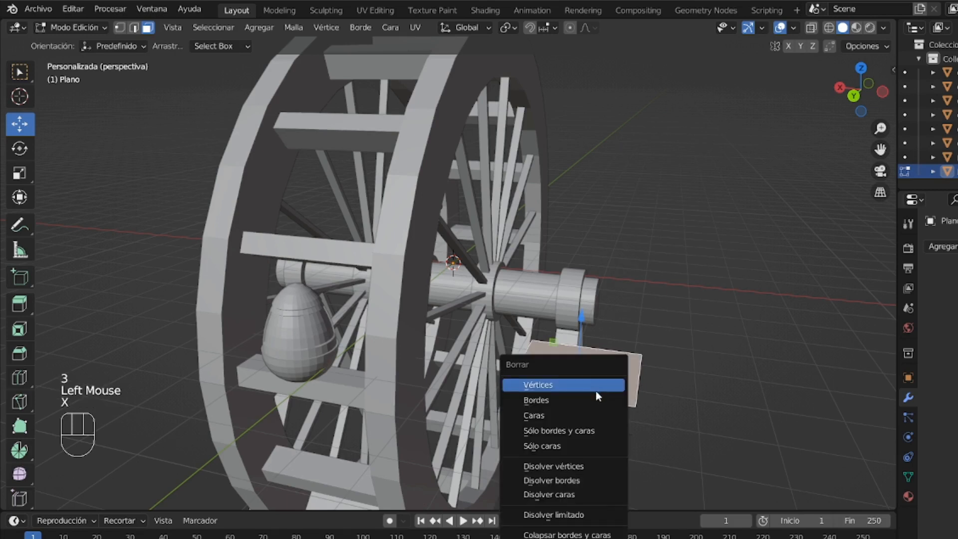
left_click(600, 415)
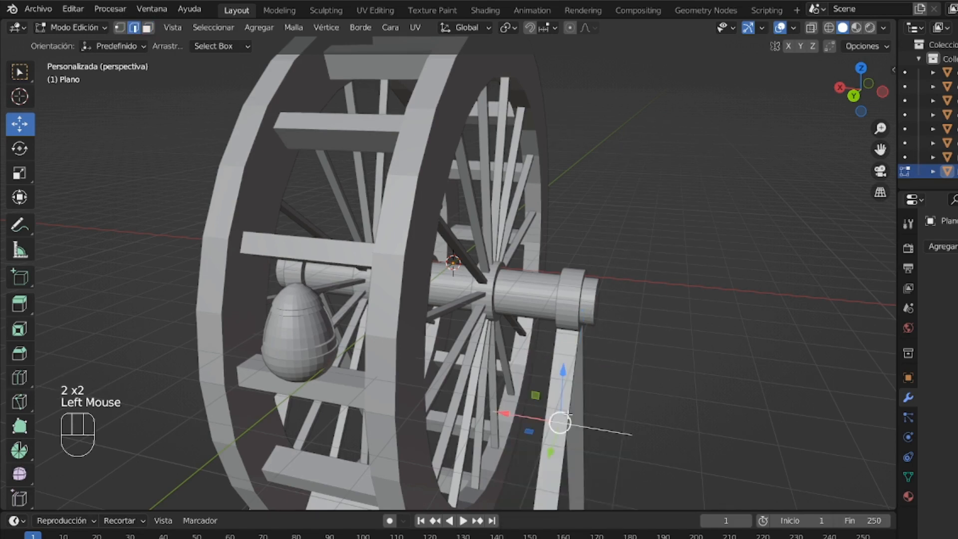
Move the remaining edge along X and Z to the egg's top, and about -0.886 m along Y
left_click_drag(507, 411, 348, 364)
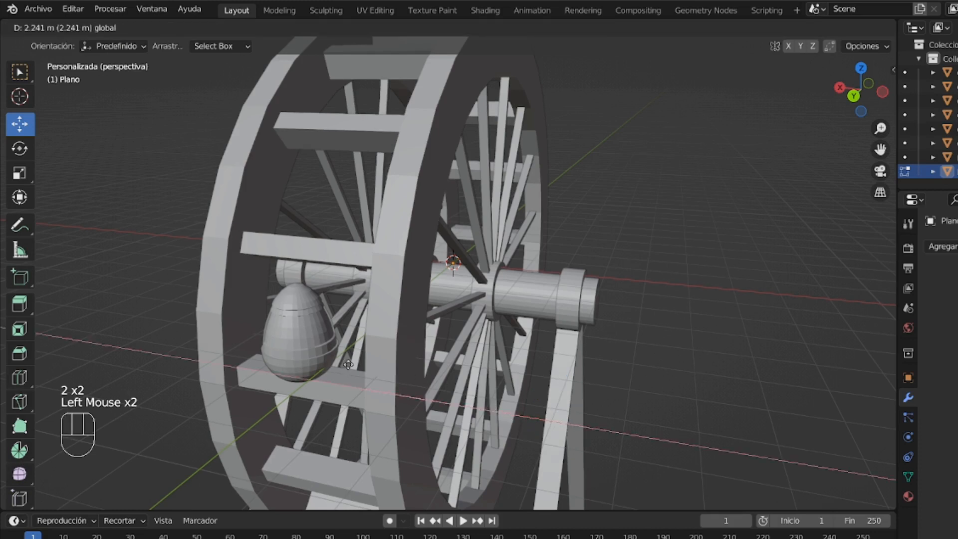
left_click(242, 322)
left_click_drag(304, 328, 282, 303)
left_click_drag(289, 264, 281, 309)
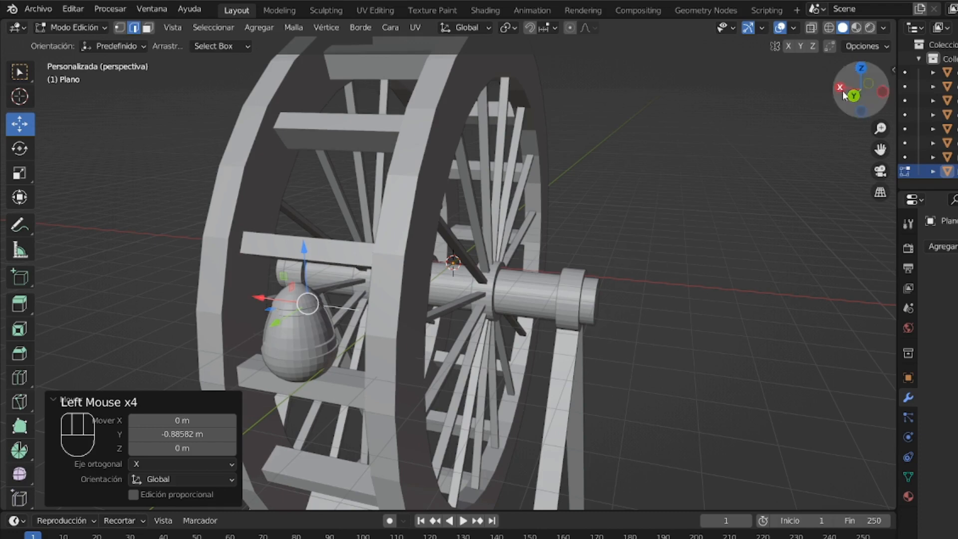
Raise the support edge about 0.216 m along Z at the egg cabin's top
left_click_drag(860, 89, 880, 150)
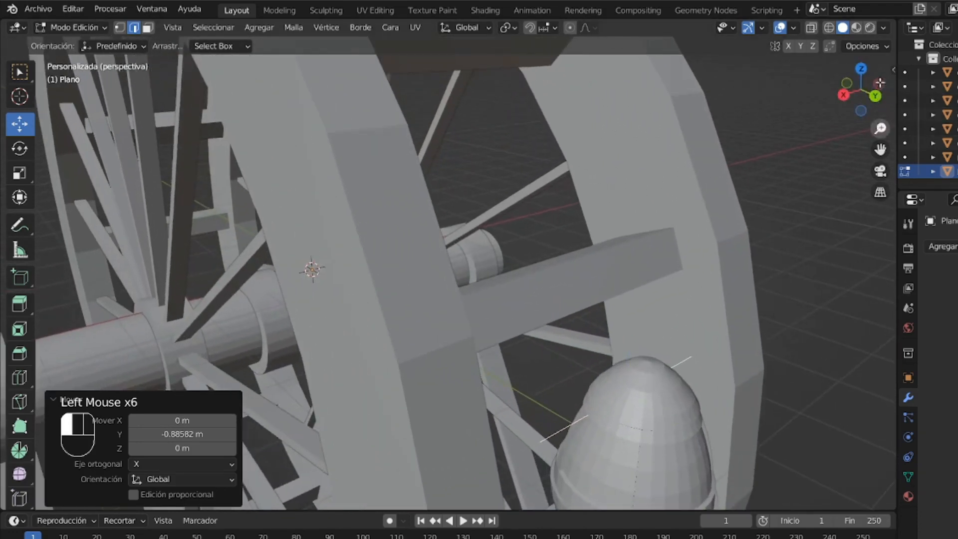
left_click_drag(627, 352, 634, 322)
left_click(874, 96)
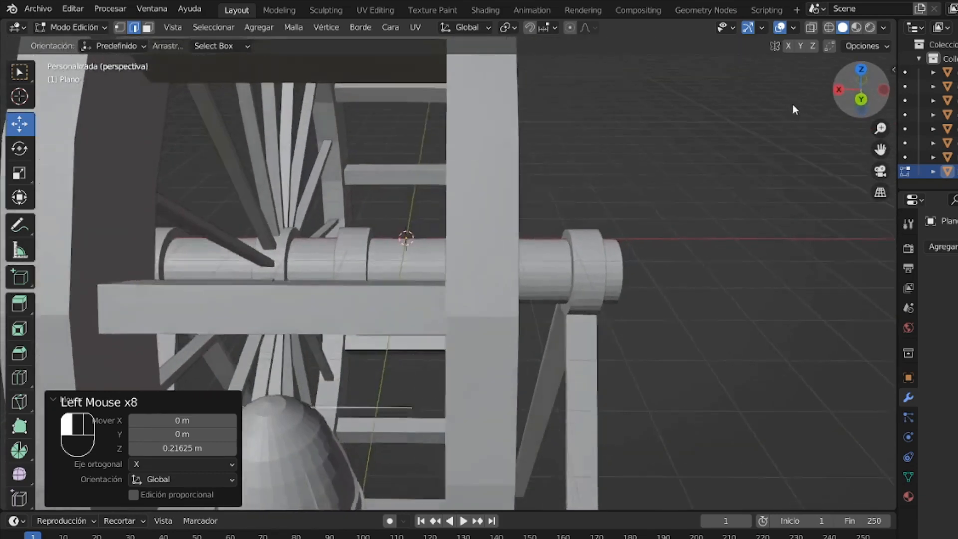
left_click_drag(792, 104, 798, 95)
Scale the support edge along X to span the gap between the wheel rings, finishing with a factor of about 0.844
left_click(19, 173)
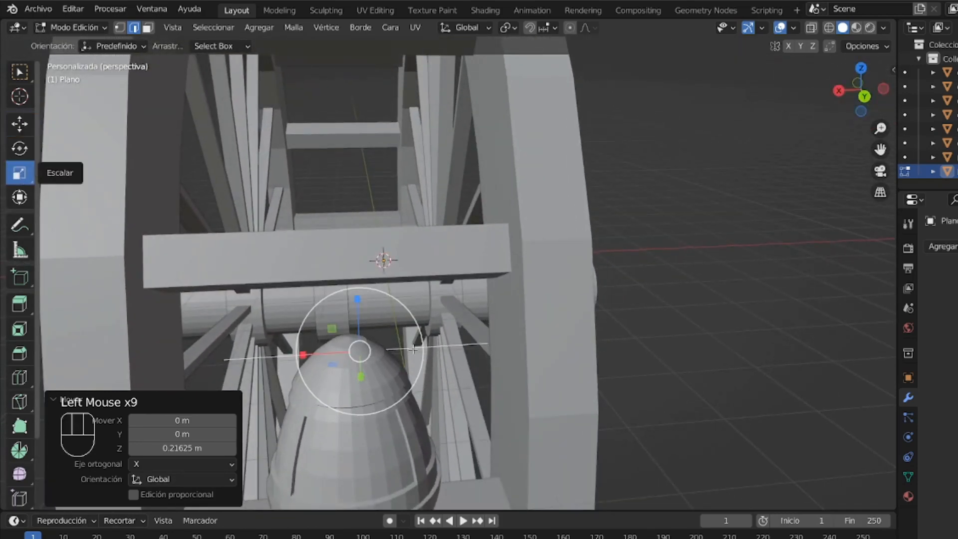
left_click_drag(302, 354, 239, 357)
mouse_move(302, 354)
left_mouse_down()
mouse_move(319, 353)
mouse_move(310, 354)
left_mouse_up()
left_click_drag(850, 105, 872, 72)
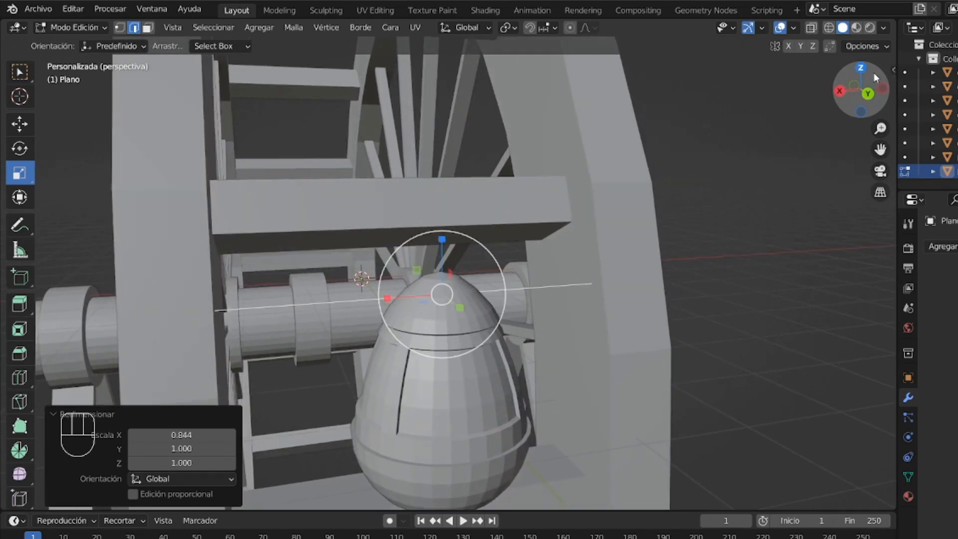
Return to Object Mode and convert the support edge into a curve
left_click(104, 28)
left_click(102, 40)
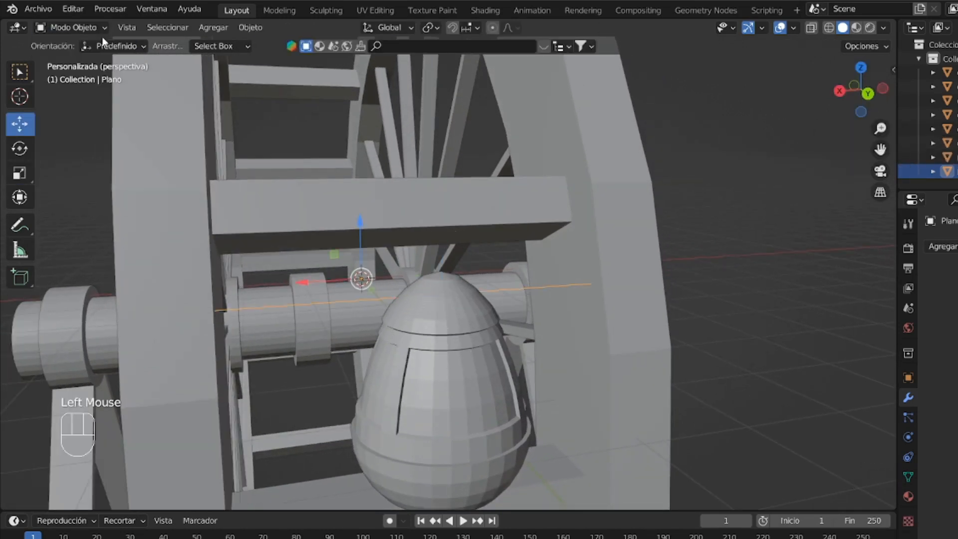
left_click(249, 28)
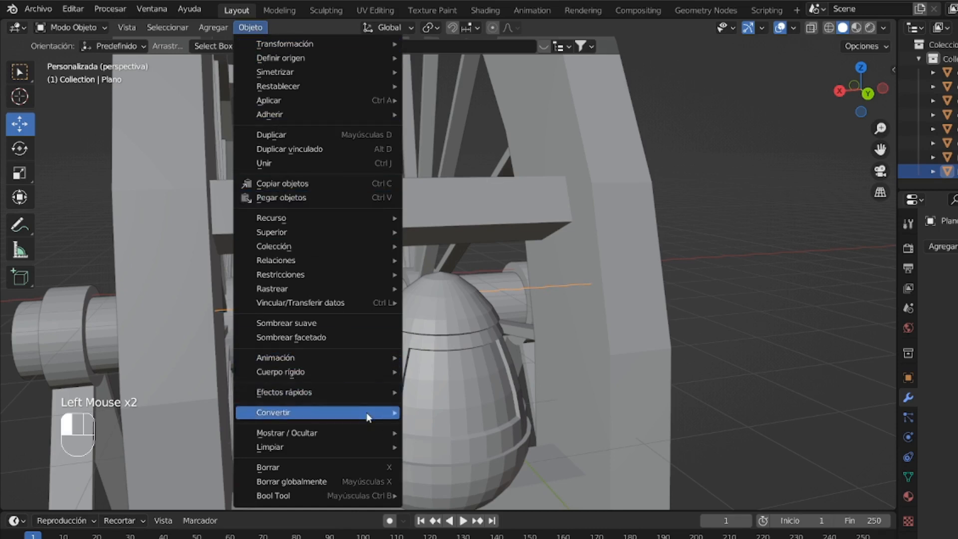
mouse_move(366, 412)
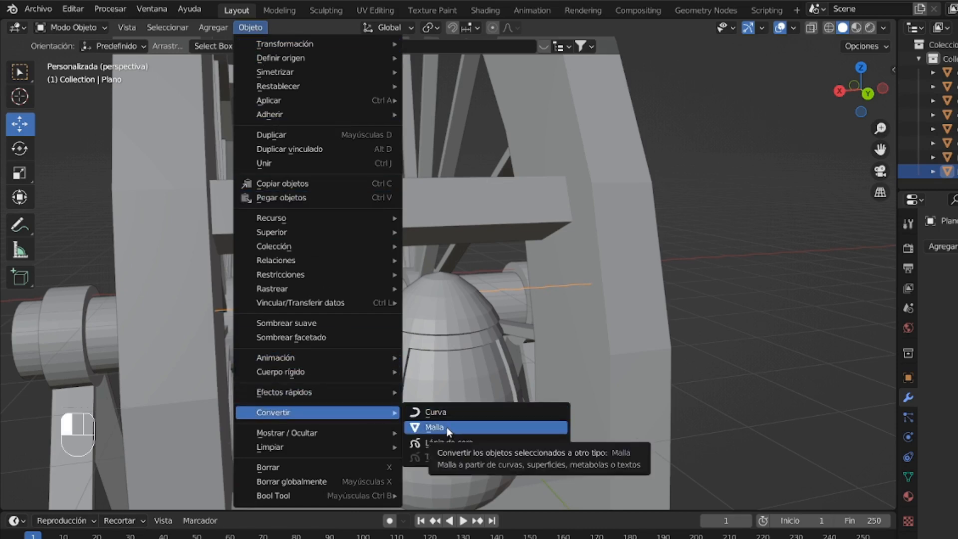
left_click(449, 414)
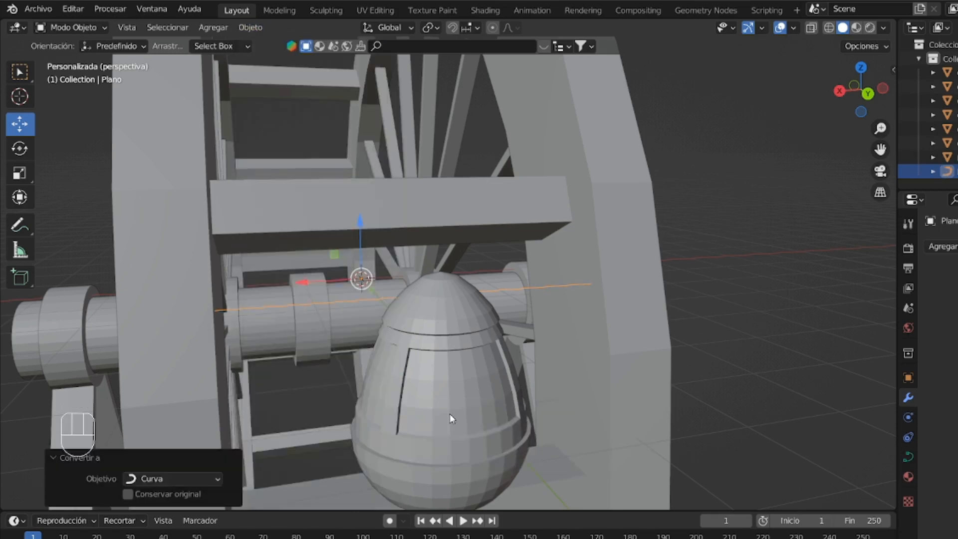
Give the support curve a round bevel with a depth of 0.03 m to form a rod
left_click(908, 456)
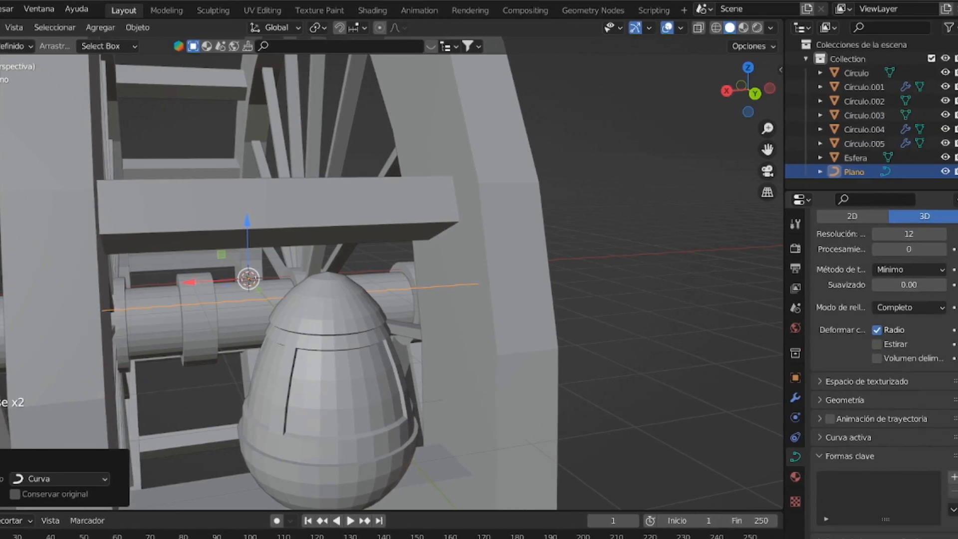
left_click(830, 399)
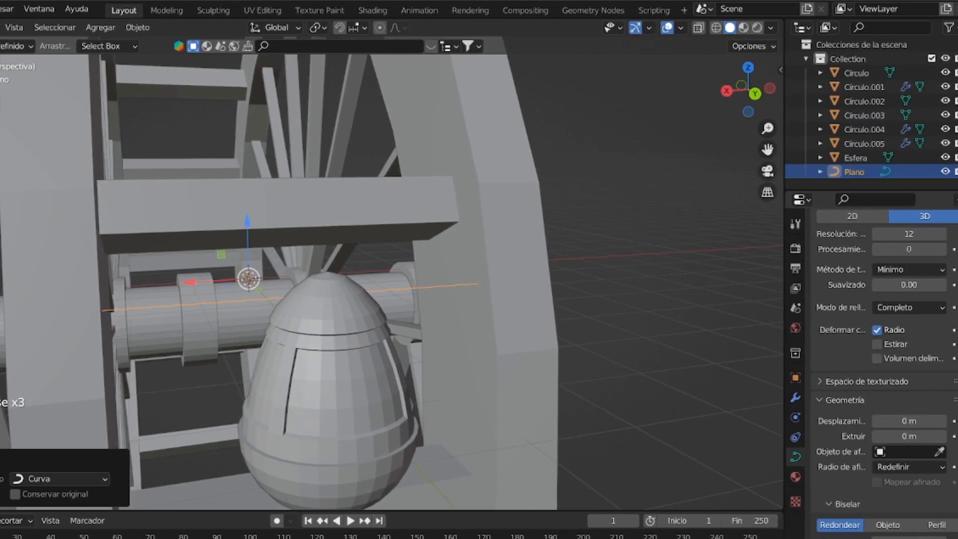
scroll(888, 449, "down", 4)
left_click(887, 442)
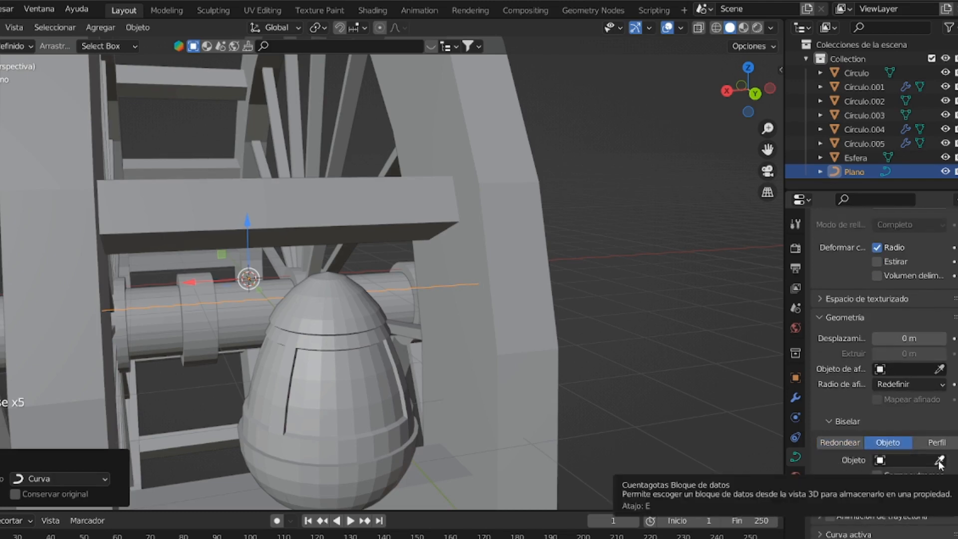
left_click(834, 445)
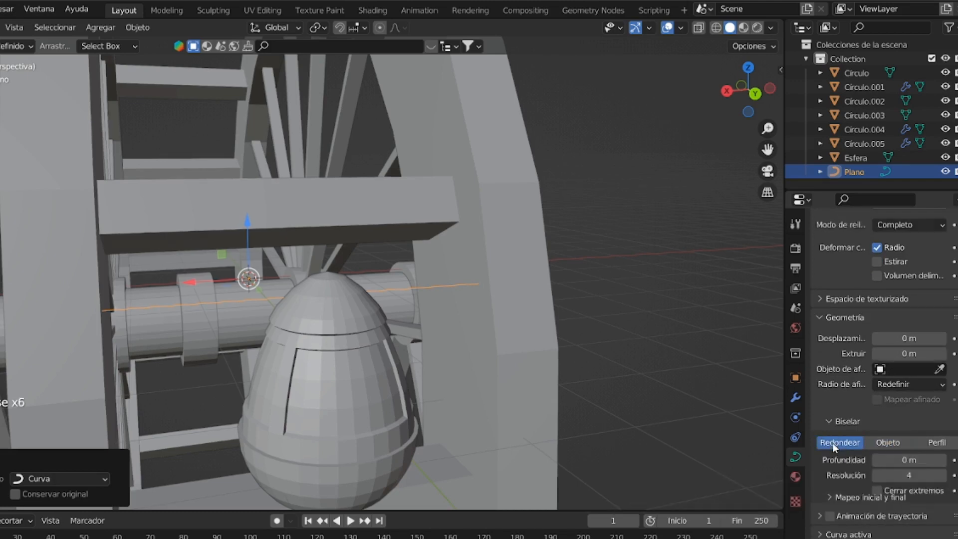
left_click(940, 463)
left_click(941, 460)
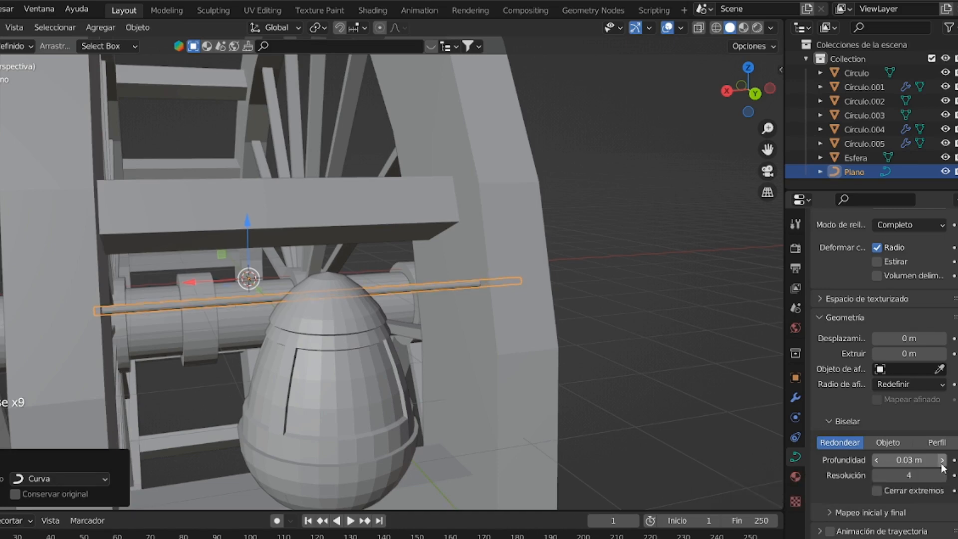
left_click(618, 313)
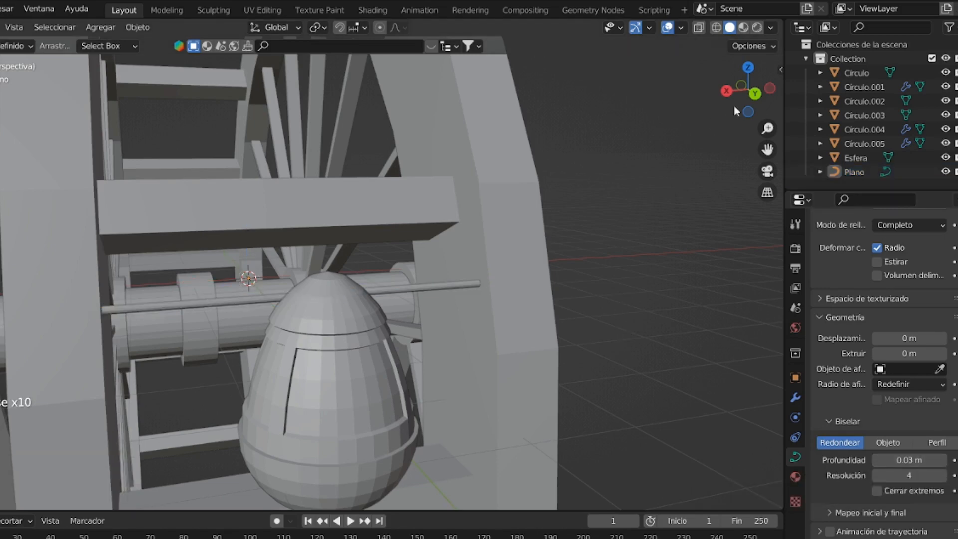
Move the support rod about -0.043 m along Y through the egg's top
left_click_drag(734, 105, 784, 92)
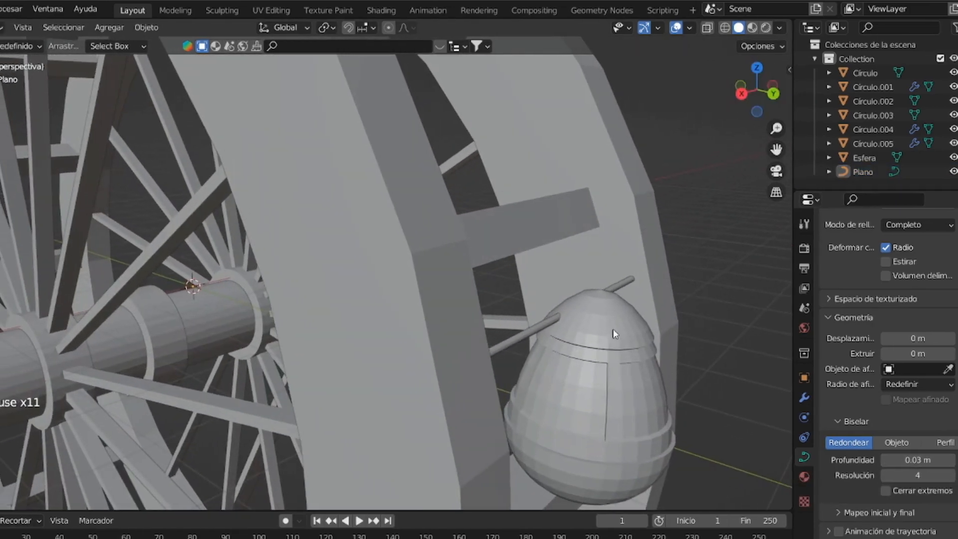
left_click(546, 322)
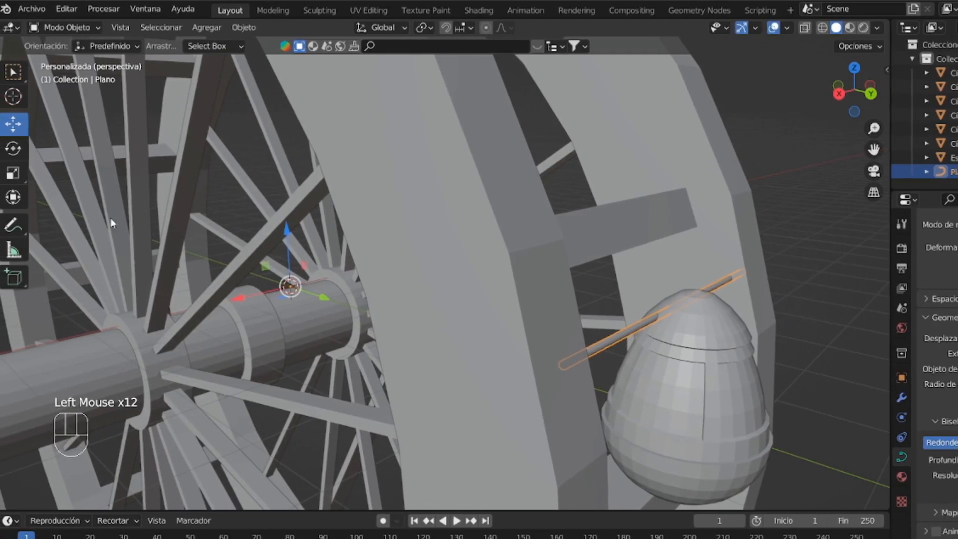
mouse_move(330, 298)
left_mouse_down()
mouse_move(336, 304)
mouse_move(322, 301)
left_mouse_up()
left_click_drag(842, 73, 774, 95)
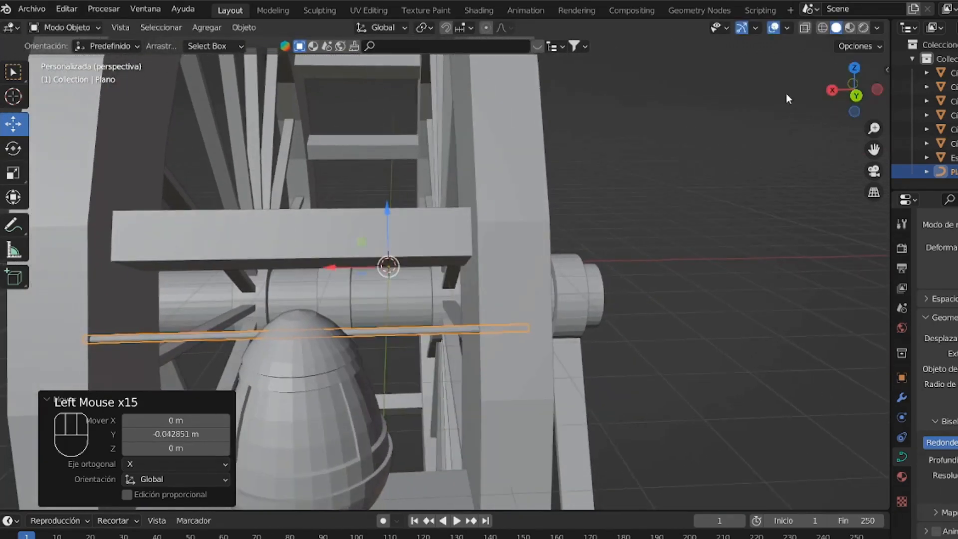
Convert the support rod's curve back into a mesh
left_click_drag(873, 129, 871, 200)
left_click_drag(830, 95, 915, 70)
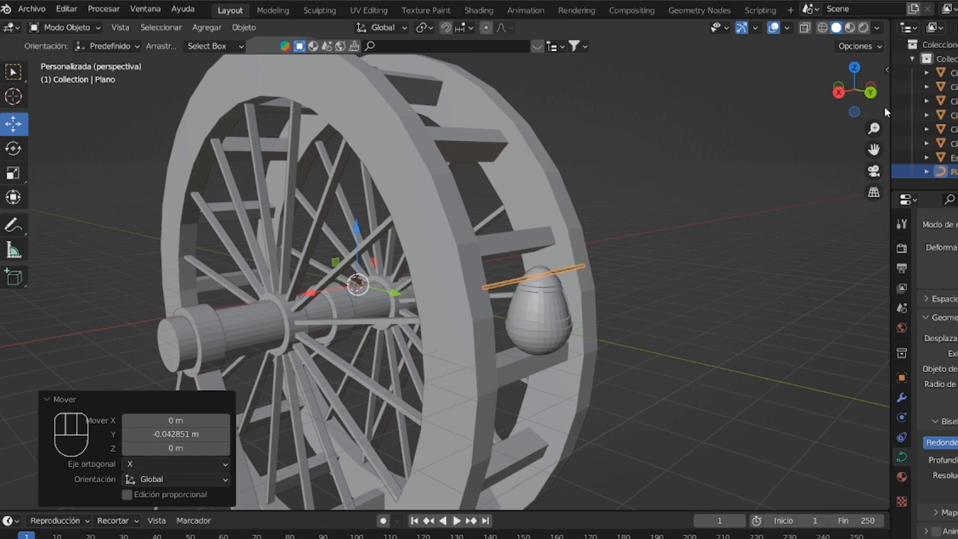
left_click(546, 307, "shift")
left_click(552, 301, "shift")
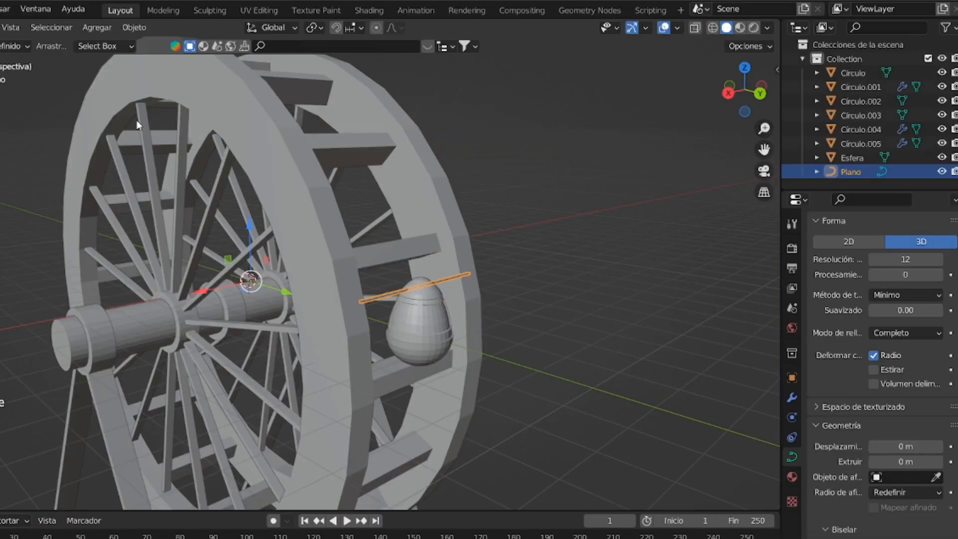
left_click(147, 28)
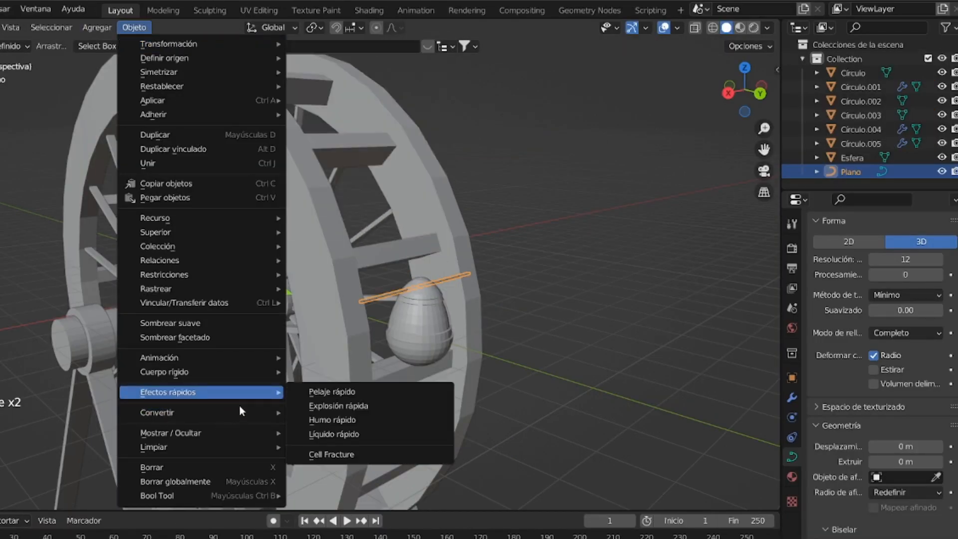
mouse_move(253, 411)
left_click(347, 426)
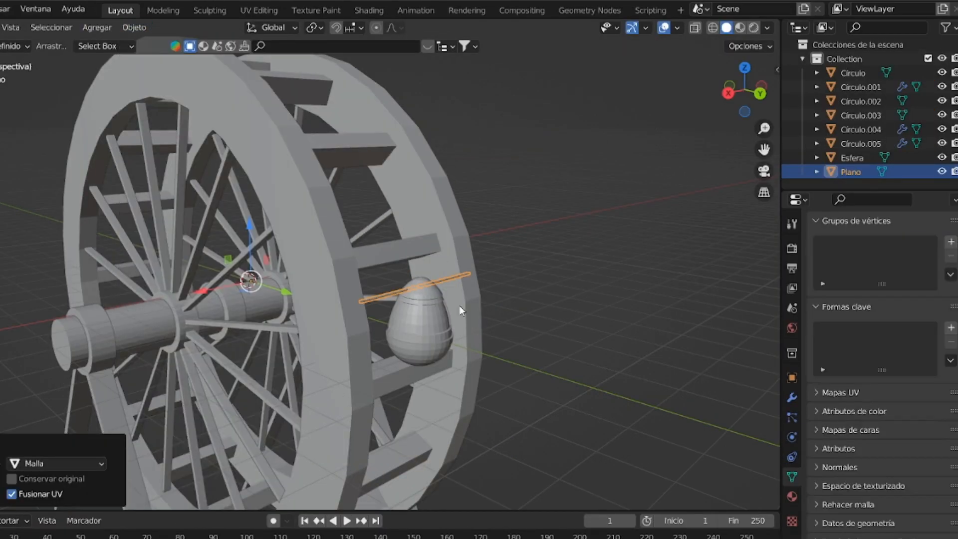
Join the support rod with the egg cabin and add a Mirror modifier to the joined object
left_click(428, 312, "shift")
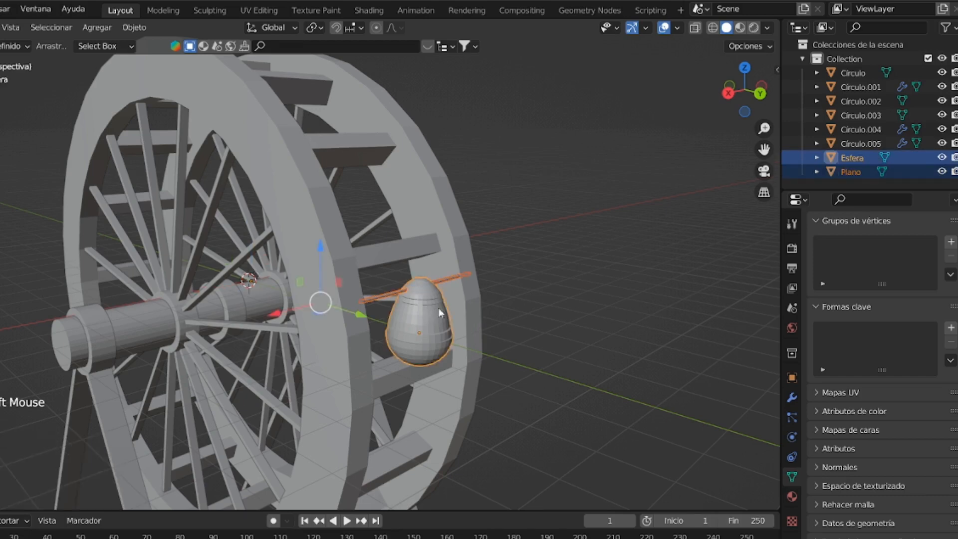
right_click(434, 311)
left_click(429, 314)
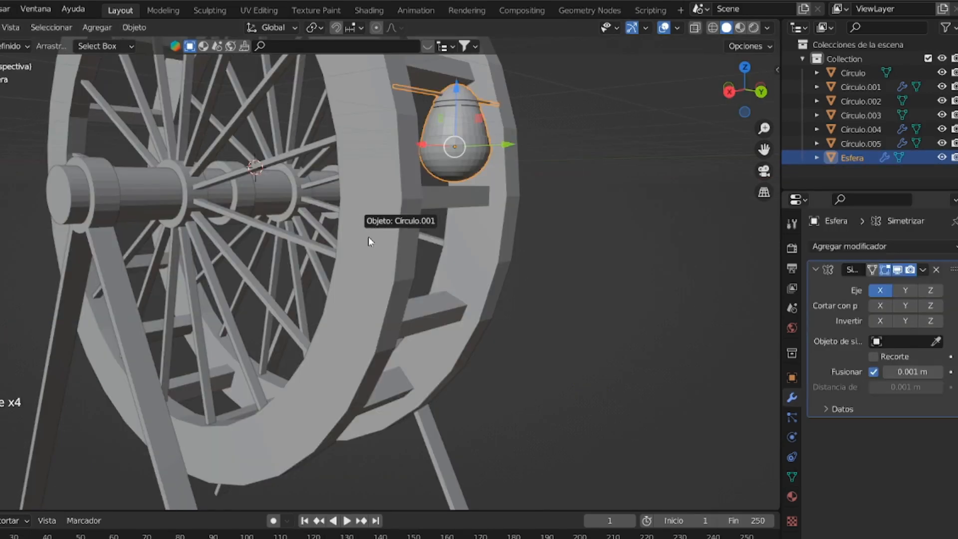
Try the wheel ring Círculo.001 as the cabin's mirror object with the Z axis, and clear that reference
left_click(369, 244)
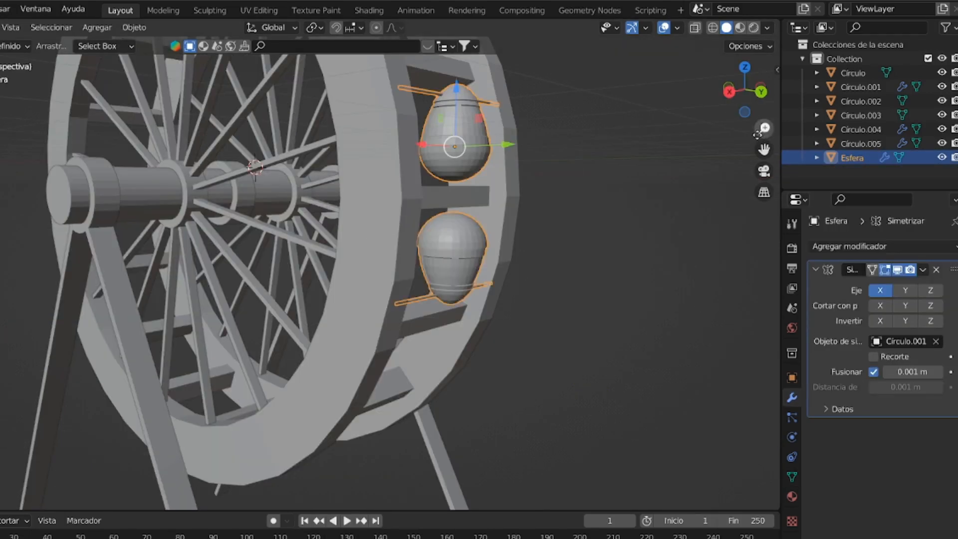
left_click(729, 91)
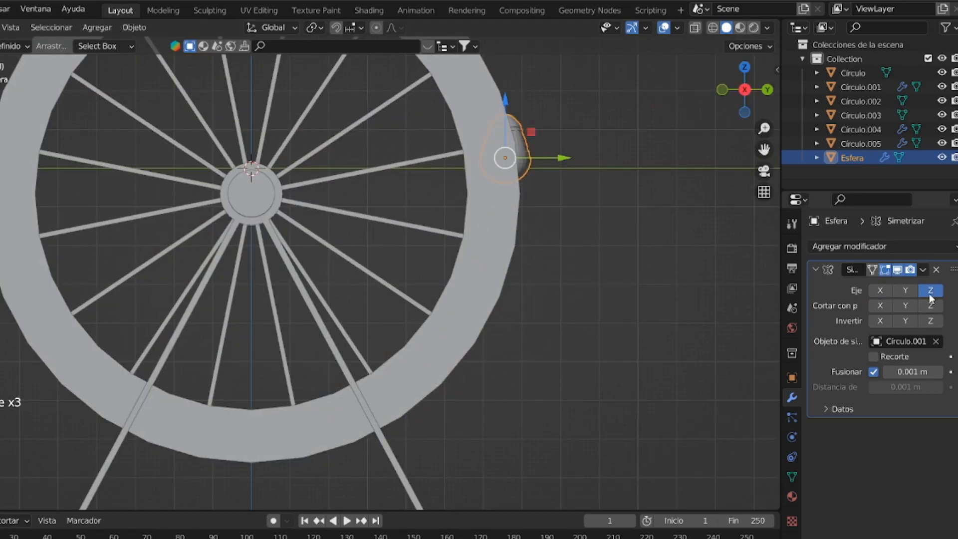
left_click(935, 341)
Set the central shaft Círculo.003 as the cabin's mirror object and mirror along Y only
left_click(255, 195)
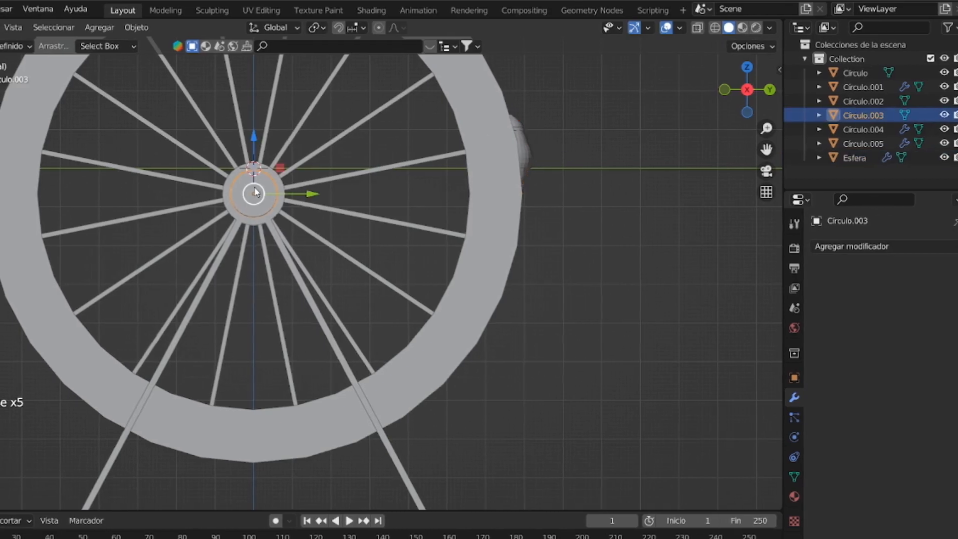
left_click(528, 154, "shift")
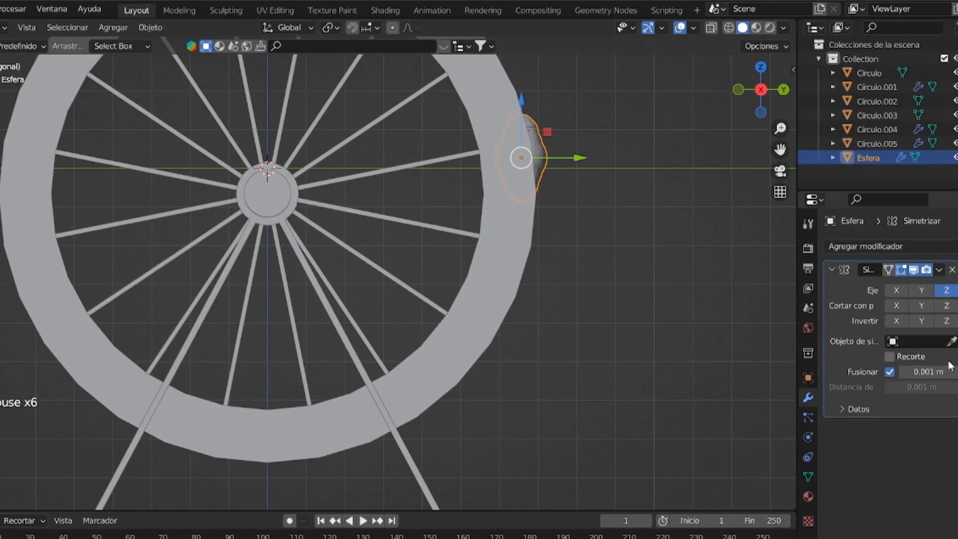
left_click(947, 341)
left_click(286, 180)
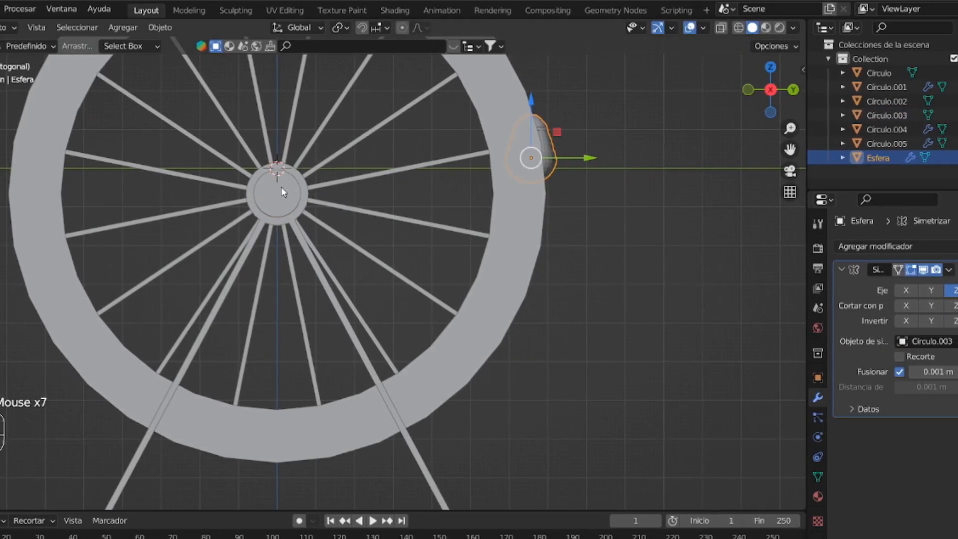
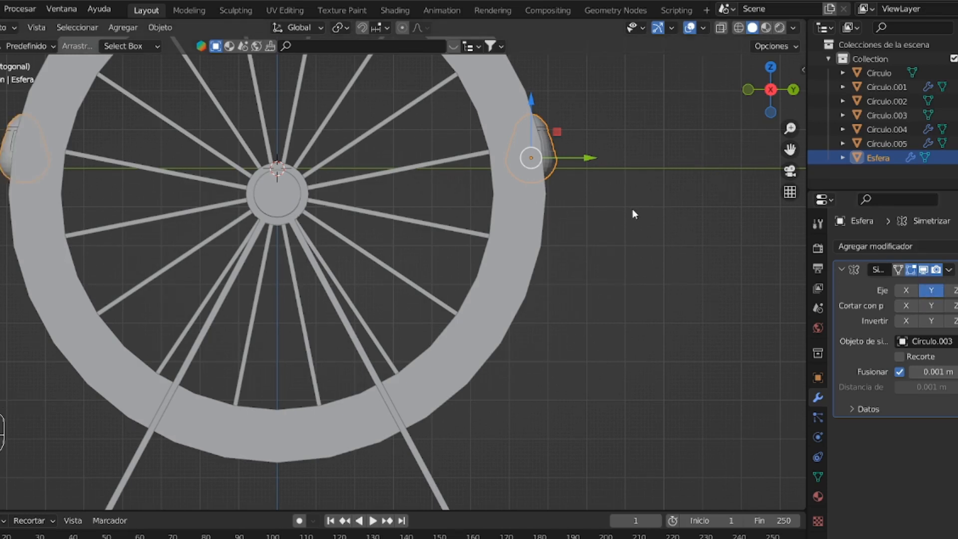
Duplicate the mirrored cabin and move the copy about -2.457 m along Z and 0.209 m along Y along the rim
key("shift+d")
right_click(645, 232)
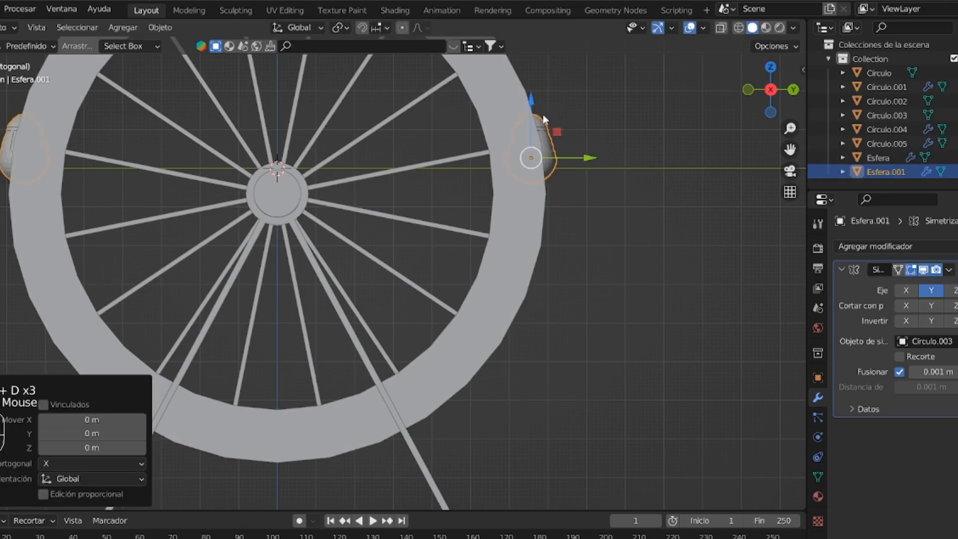
left_click_drag(531, 102, 531, 196)
left_click_drag(776, 89, 576, 144)
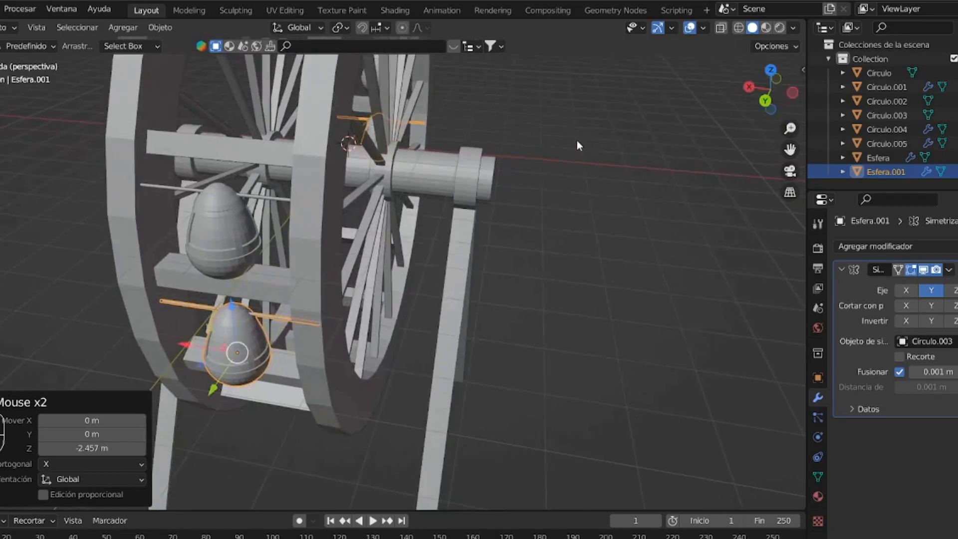
left_click_drag(216, 395, 202, 402)
left_click_drag(771, 90, 811, 41)
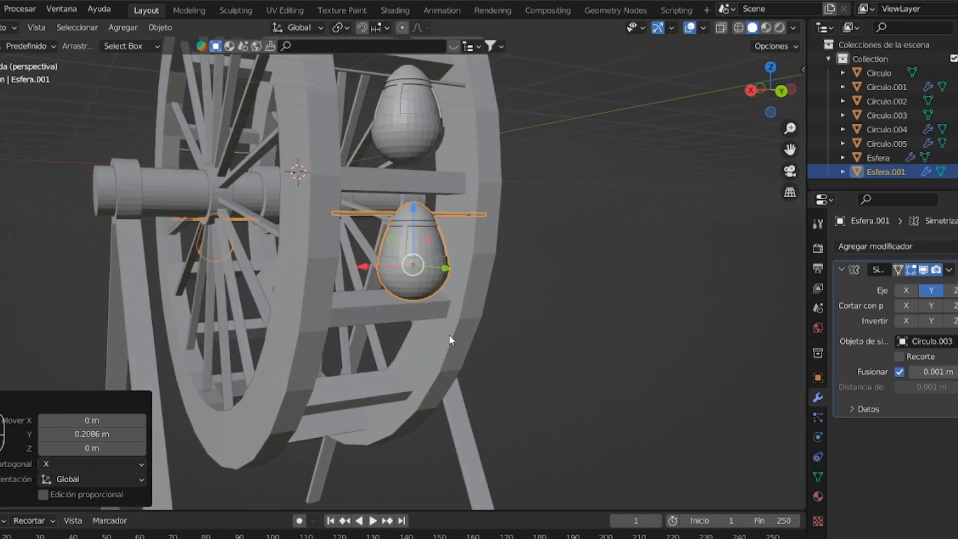
Duplicate the lower cabin and move the new copy about -2.418 m along Z and -1.11 m along Y
key("shift+d")
middle_click(414, 257)
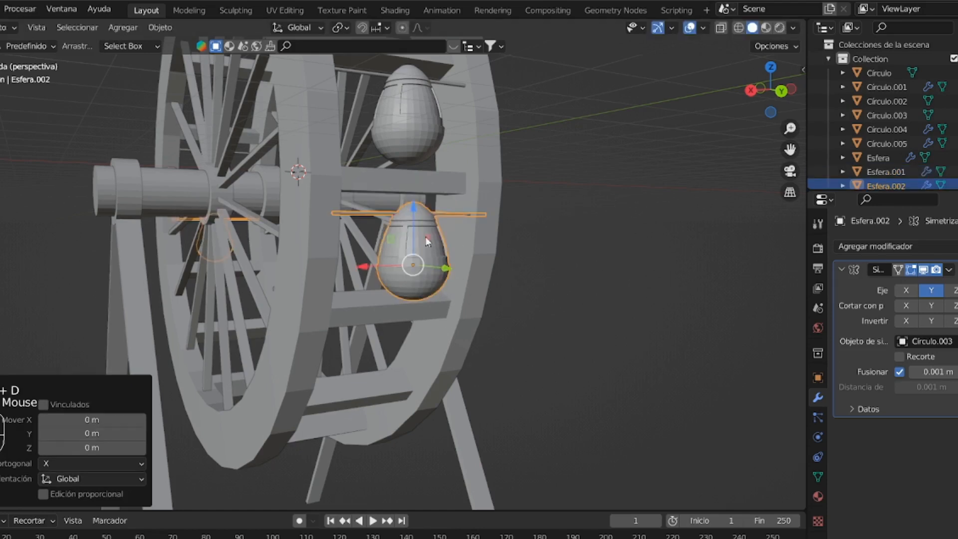
left_click(409, 347)
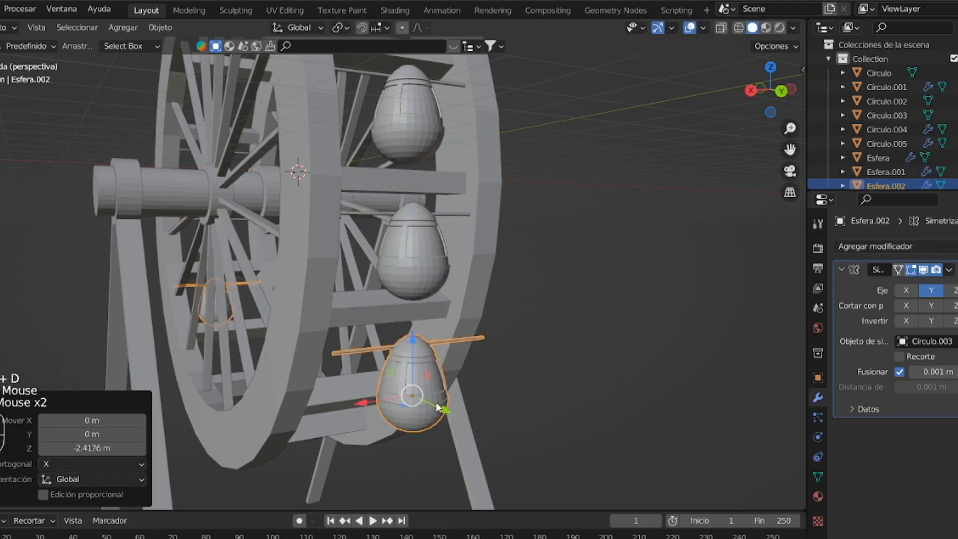
key("g")
key("y")
left_click(399, 381)
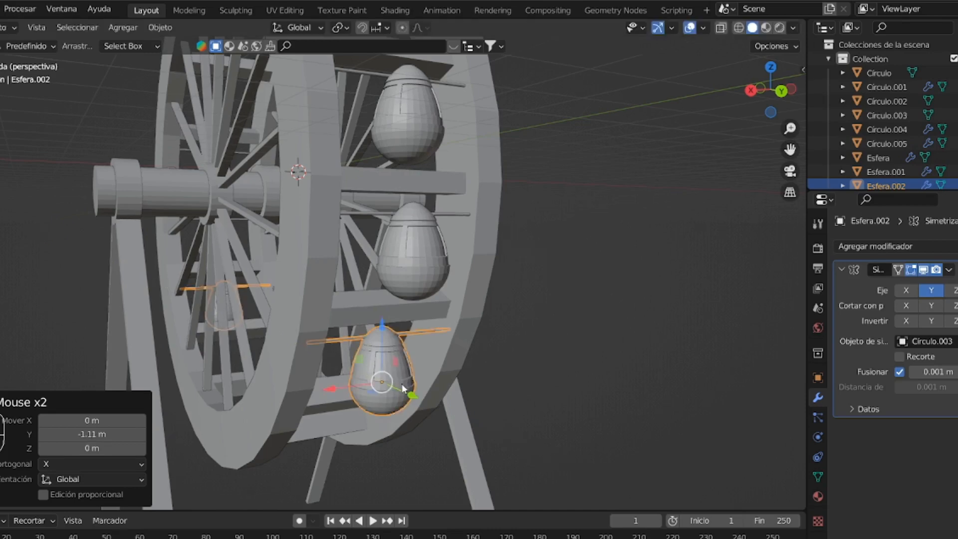
Shift the lowest cabin copy and its mirror image about 0.395 m along Y
left_click(781, 91)
middle_click_drag(701, 77, 643, 82)
key("g")
key("y")
left_click(178, 358)
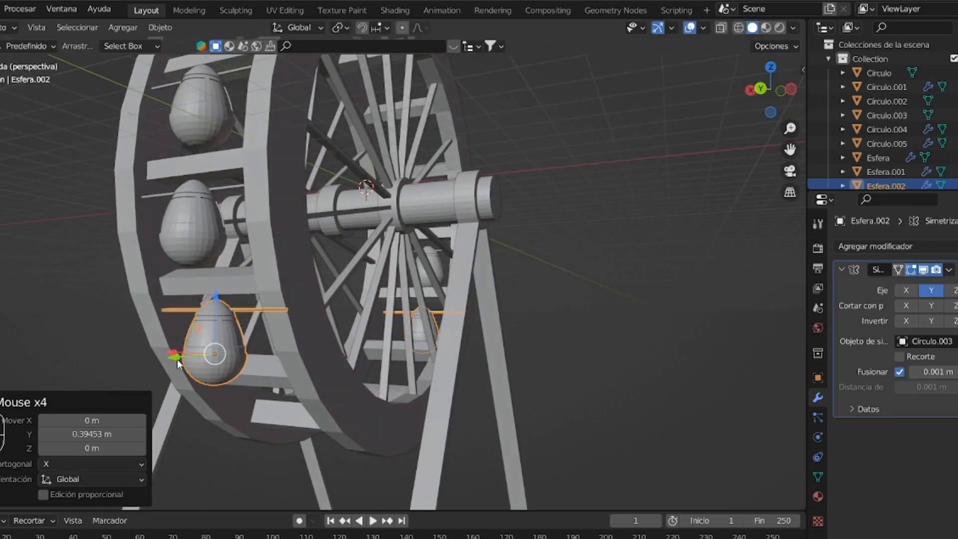
Duplicate the lowest cabin, lower the copy along the rim and move it inward, finishing with about 0.226 m along Y
left_click_drag(765, 88, 778, 35)
key("shift+d")
right_click(439, 270)
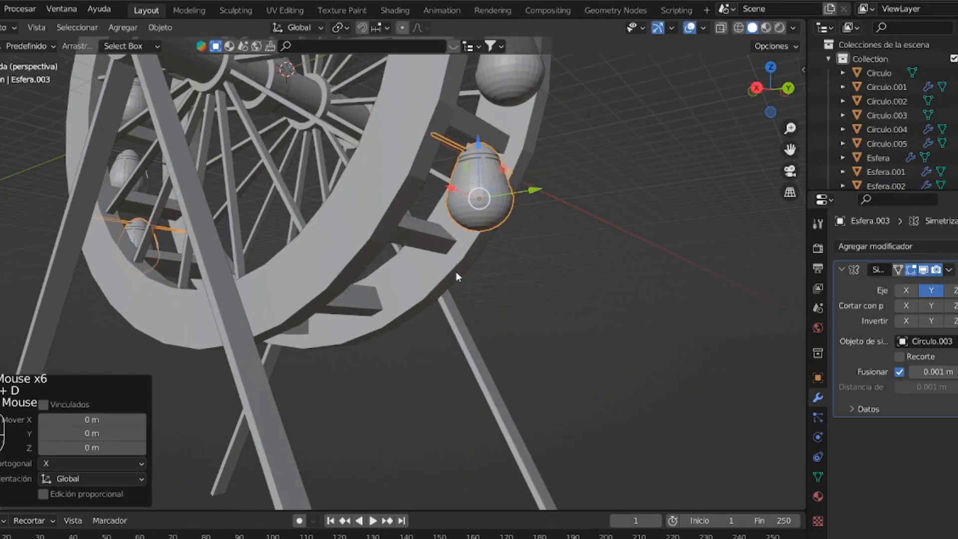
left_click_drag(477, 145, 466, 263)
left_click_drag(532, 310, 433, 316)
left_click_drag(400, 262, 397, 249)
left_click_drag(438, 303, 474, 299)
left_click_drag(770, 90, 825, 72)
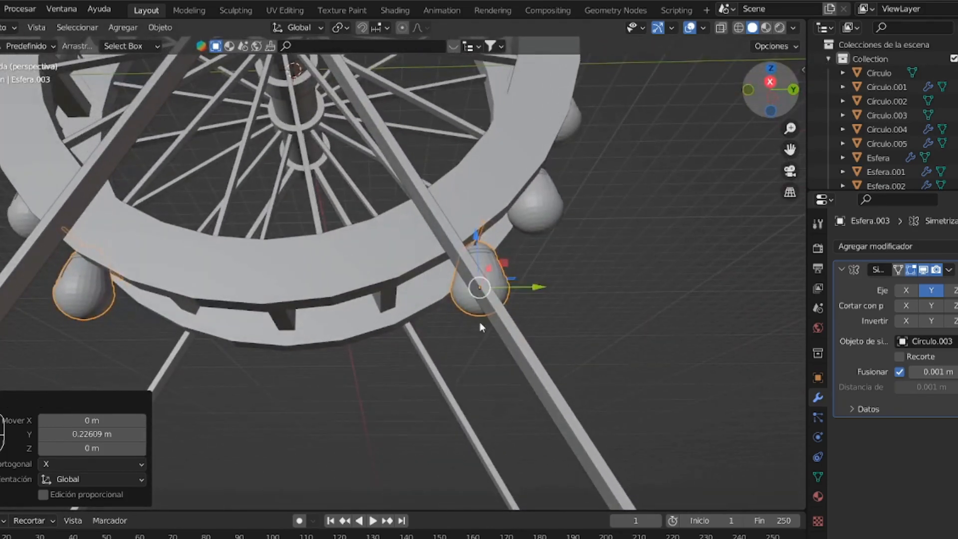
Duplicate the lowest cabin again and place the copy near the wheel's bottom, finishing with about -0.076 m along Y and -0.077 m along Z
key("shift+d")
right_click(490, 270)
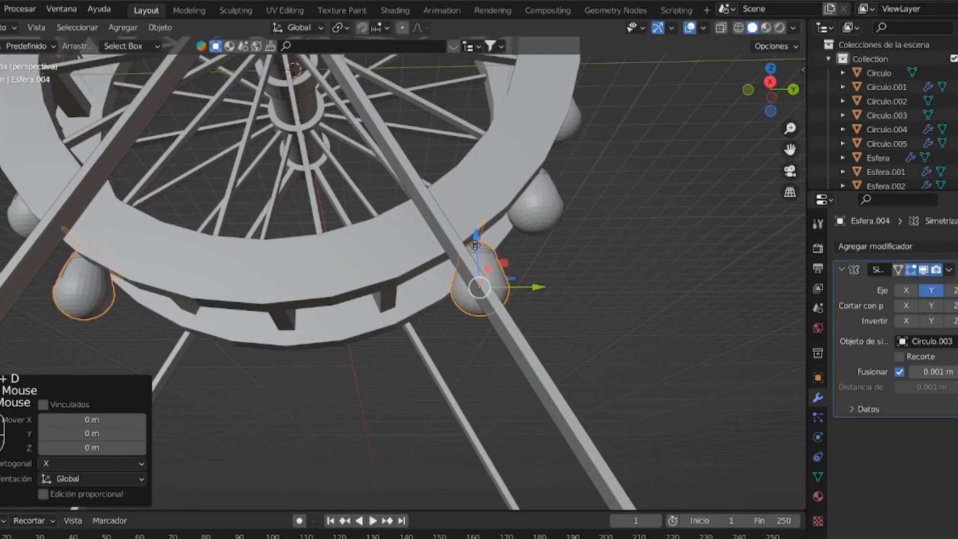
left_click_drag(475, 245, 478, 283)
left_click_drag(529, 324, 383, 336)
left_click_drag(342, 289, 341, 307)
mouse_move(400, 354)
left_mouse_down()
mouse_move(424, 358)
mouse_move(396, 355)
left_mouse_up()
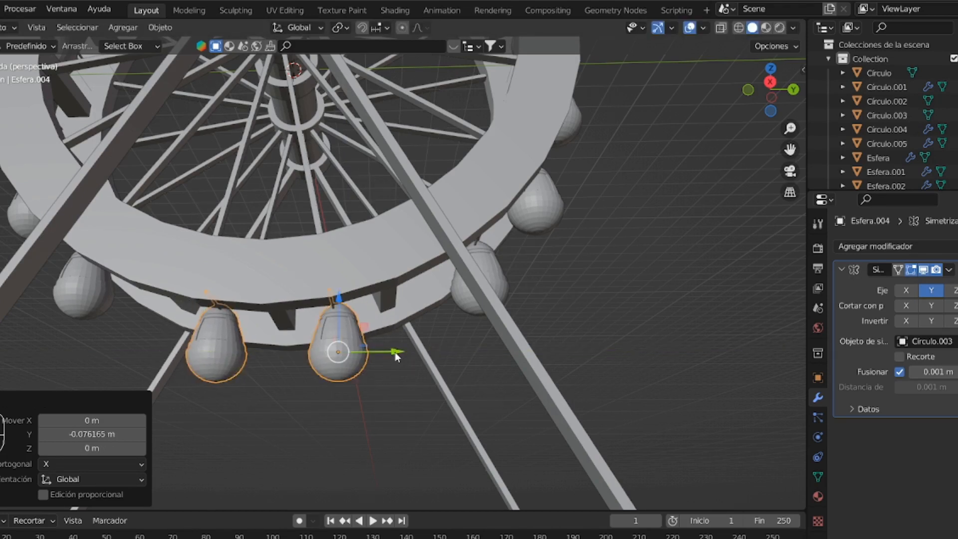
left_click_drag(338, 306, 338, 313)
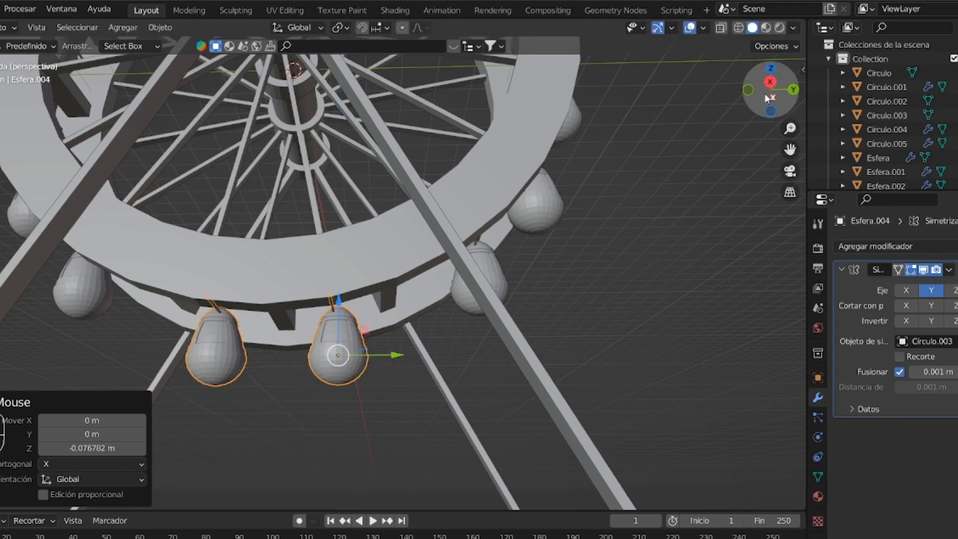
Readjust the cabin just above the bottom one along Y and lower it about 0.239 m along Z
left_click_drag(771, 92, 538, 110)
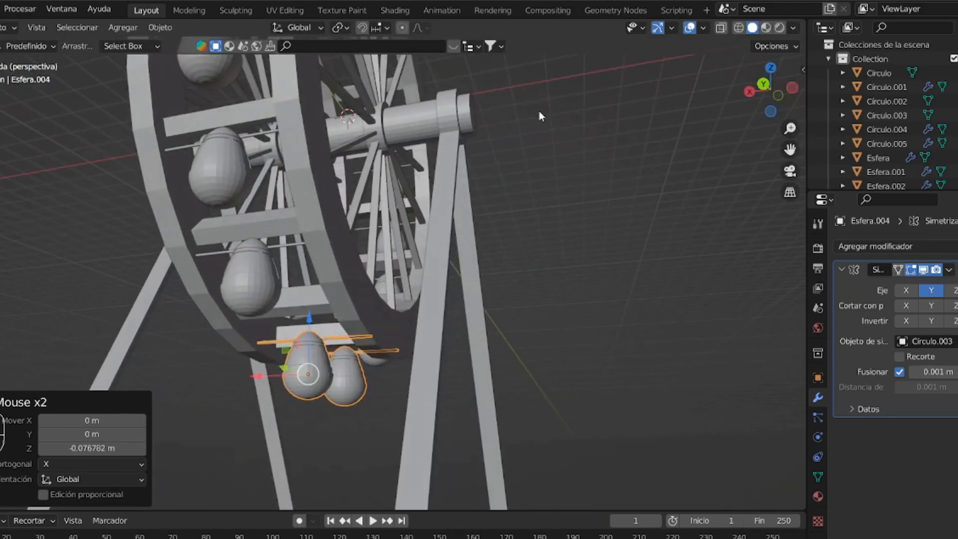
left_click(256, 263)
left_click_drag(256, 237, 256, 241)
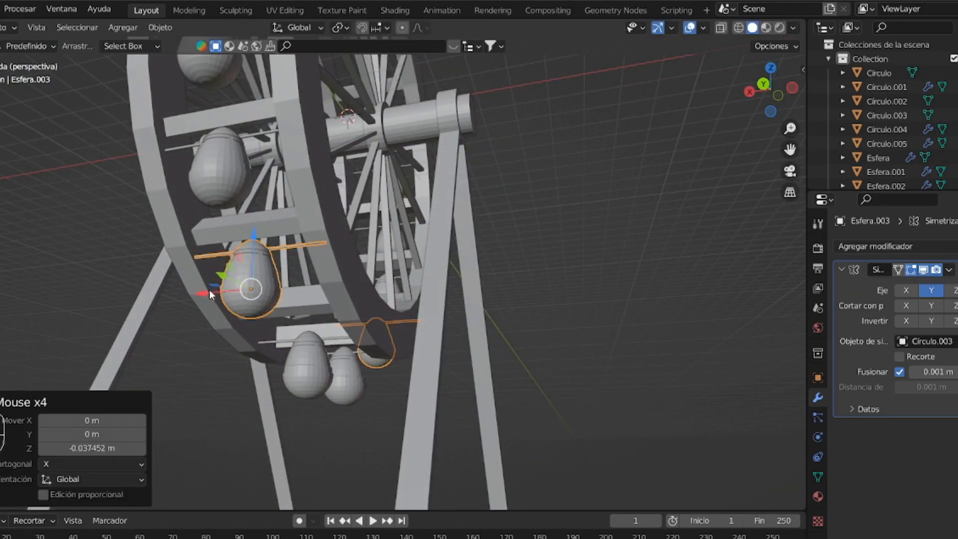
left_click_drag(225, 279, 236, 291)
left_click_drag(255, 240, 259, 256)
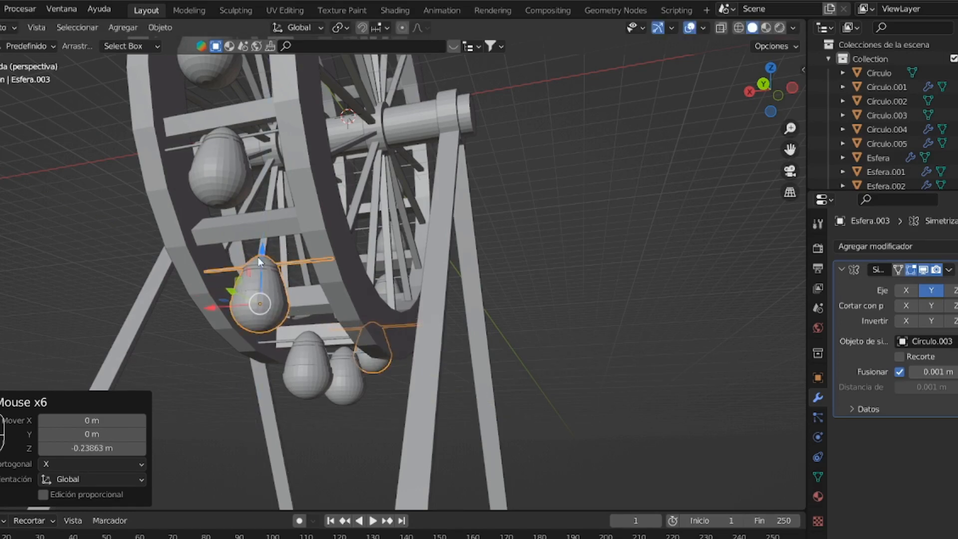
Move the third cabin from the bottom about -0.44 m along Z and -0.159 m along Y
left_click_drag(765, 102, 761, 130)
left_click(351, 213)
left_click_drag(334, 186, 340, 209)
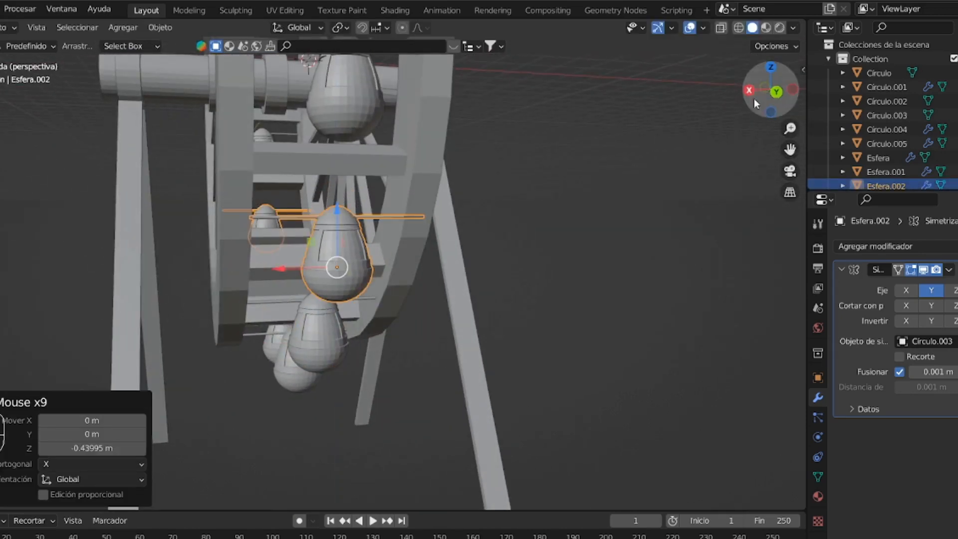
left_click_drag(753, 98, 804, 105)
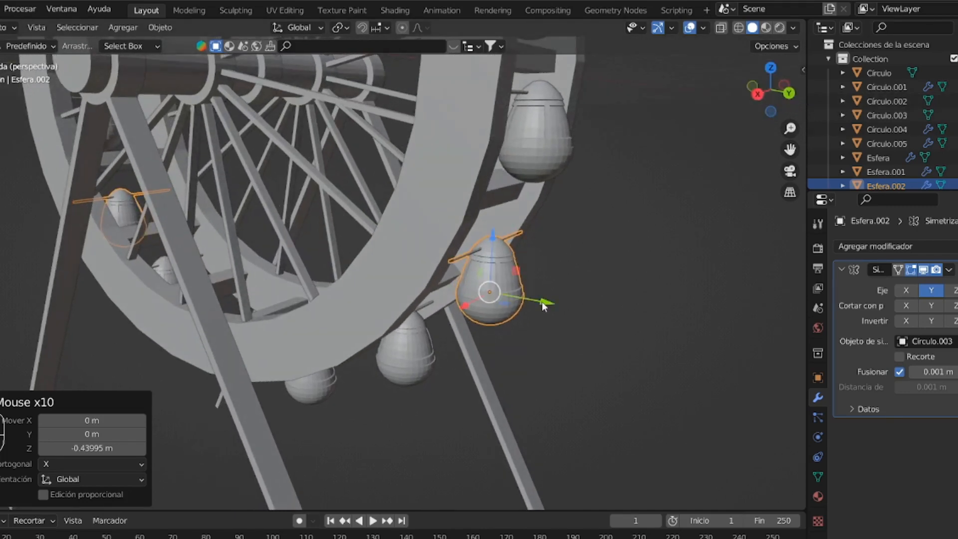
left_click_drag(545, 302, 527, 305)
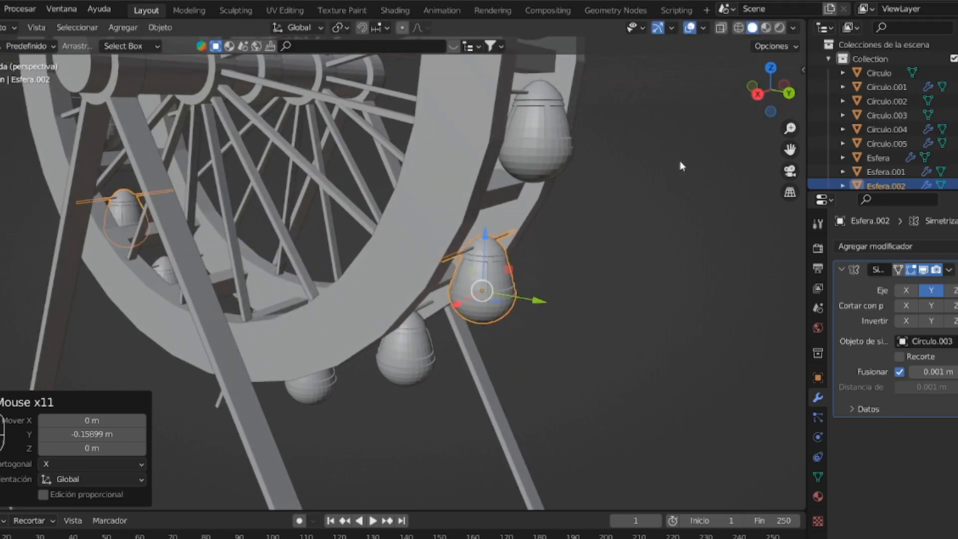
Lower the second cabin from the top of the row about 0.285 m along Z
left_click_drag(768, 92, 724, 131)
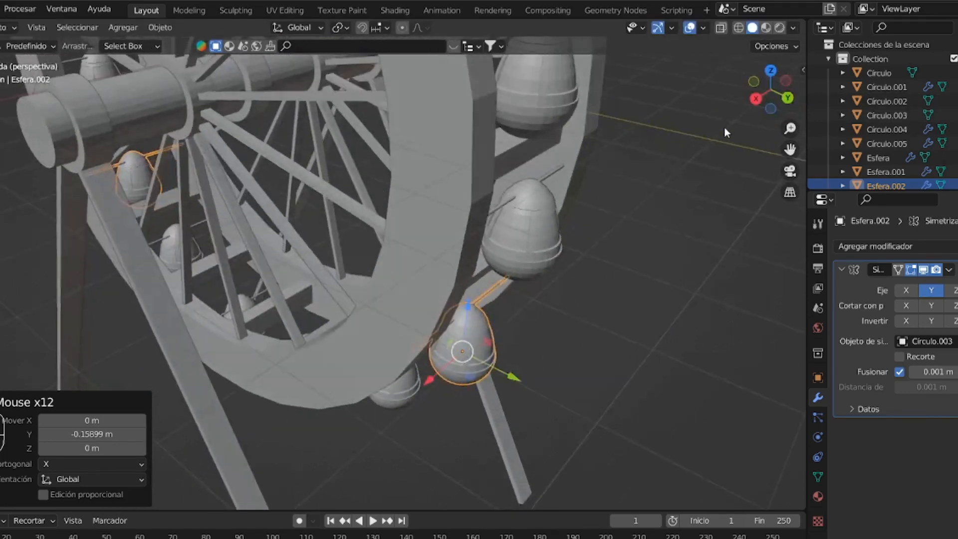
left_click(543, 199)
left_click_drag(531, 167, 528, 210)
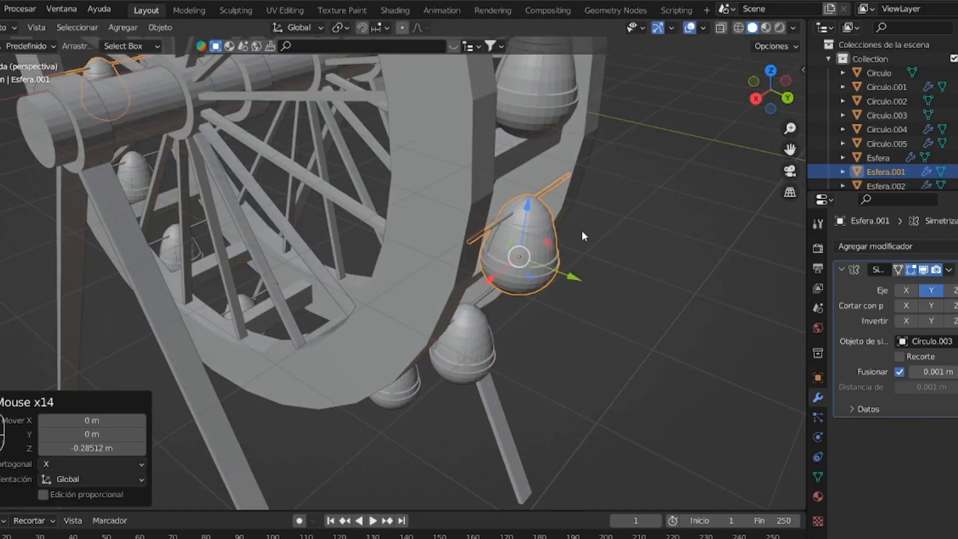
Duplicate the uppermost cabin, raise the copy to the next crossbar along Z and move it about -1.102 m along Y
left_click_drag(775, 93, 735, 79)
left_click_drag(790, 145, 805, 351)
left_click(449, 328)
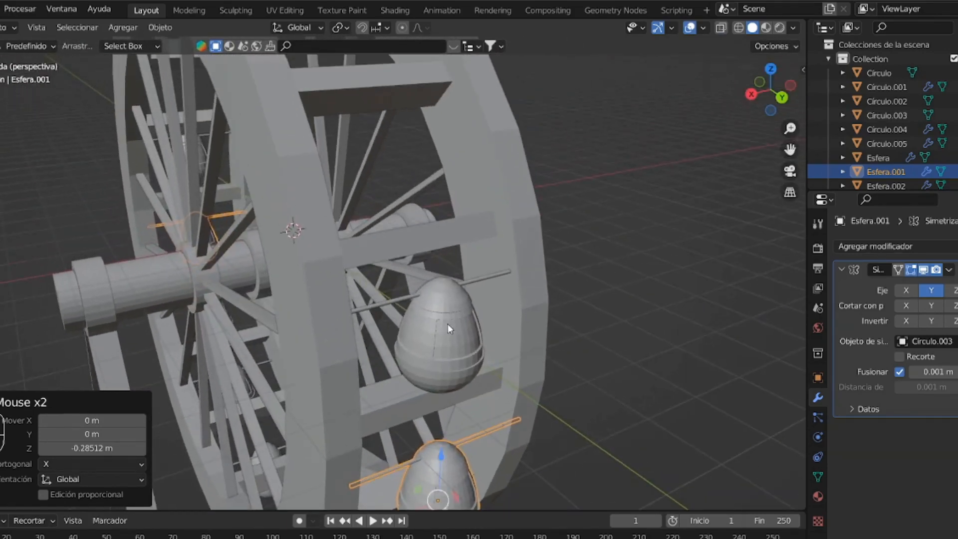
key("shift+d")
right_click(452, 242, "shift")
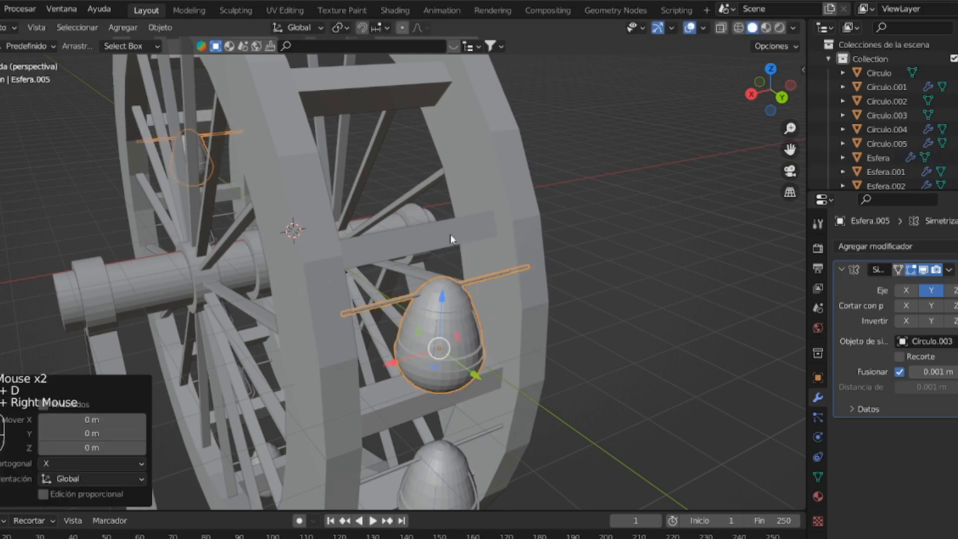
left_click_drag(441, 295, 449, 192)
left_click_drag(481, 263, 438, 219)
left_click_drag(404, 160, 404, 143)
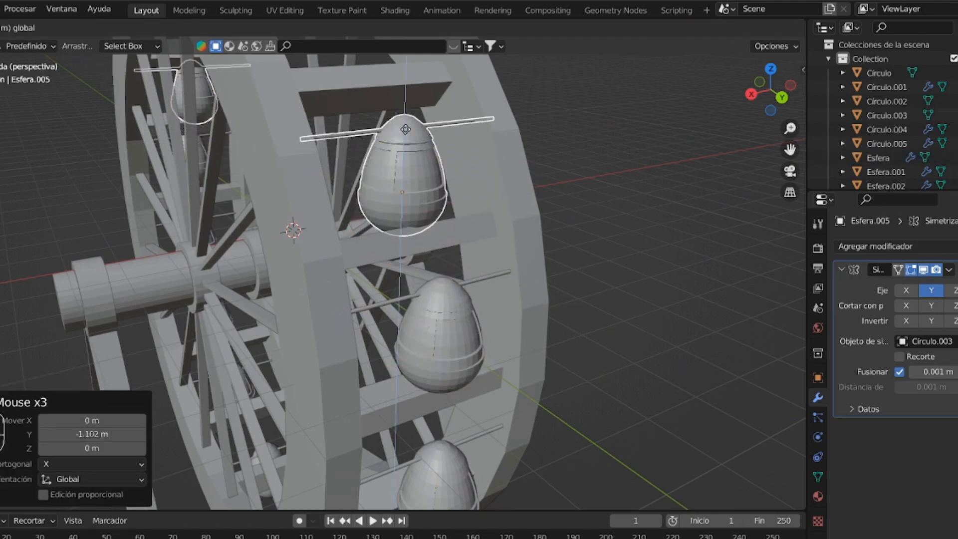
left_click(406, 129)
Fine-tune the raised cabin's height at its crossbar and shift it about -0.167 m along Y
left_click_drag(773, 92, 771, 121)
left_click_drag(534, 221, 537, 203)
left_click_drag(582, 271, 576, 269)
left_click(573, 267)
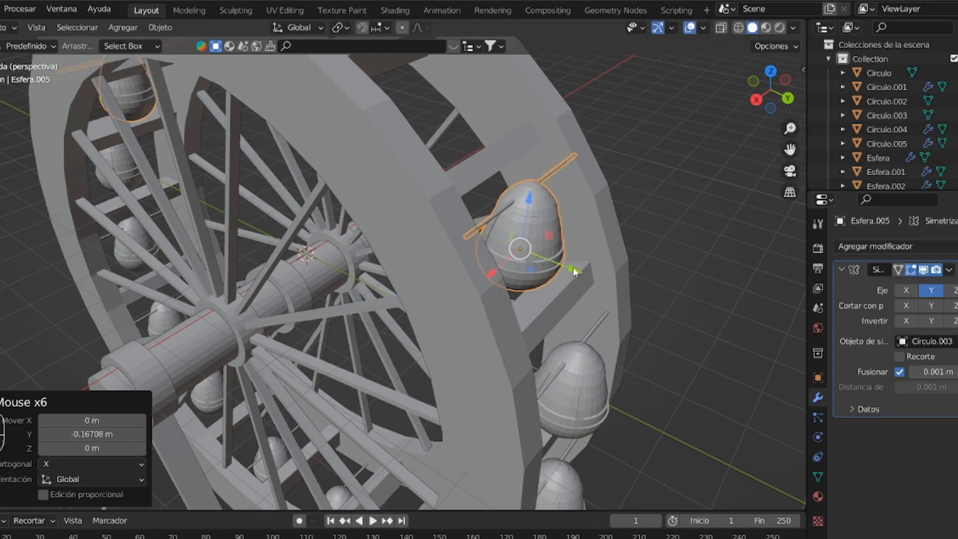
Duplicate the uppermost cabin and move the copy about 1.057 m along Z, -2.137 m along Y and another 0.369 m along Z
left_click_drag(770, 89, 797, 94)
left_click_drag(788, 155, 714, 291)
key("shift+d")
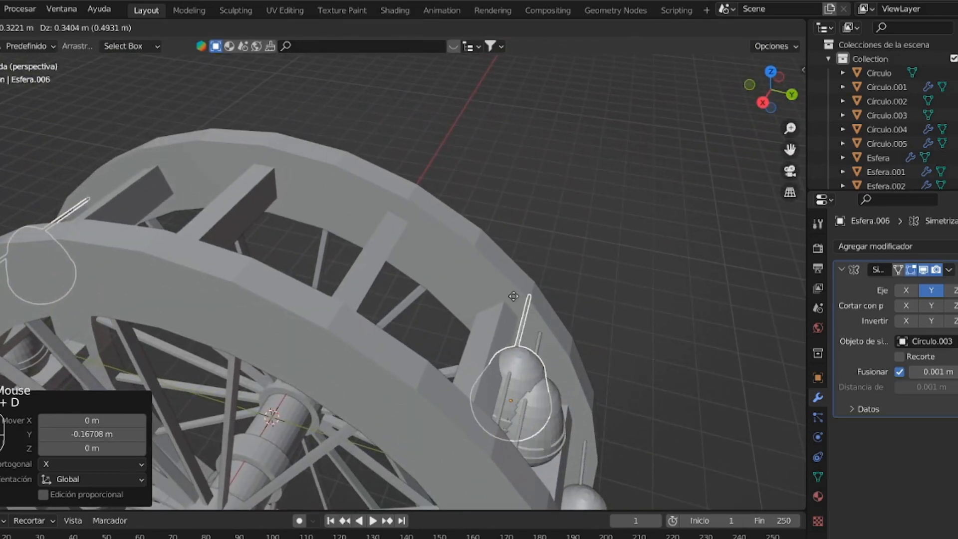
right_click(544, 370)
left_click_drag(536, 388, 547, 344)
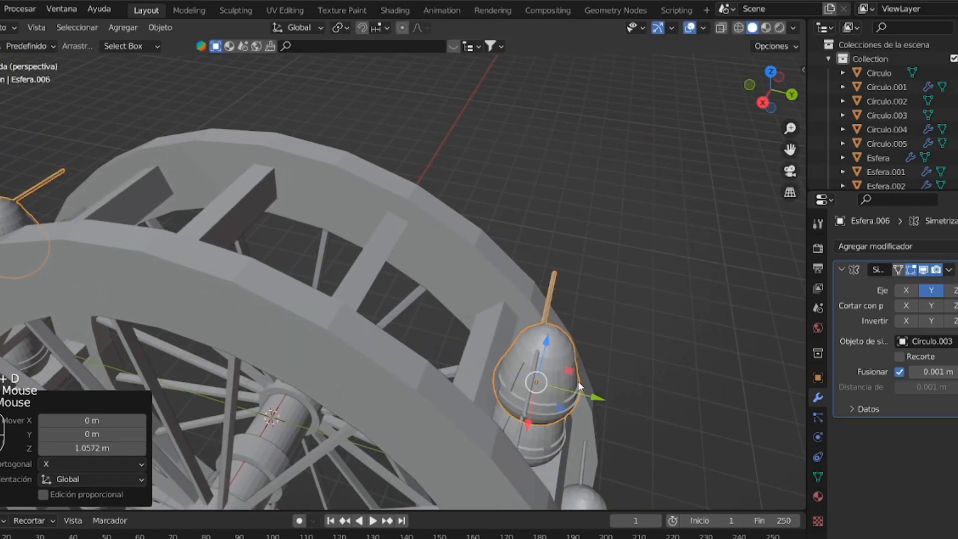
left_click_drag(590, 398, 455, 357)
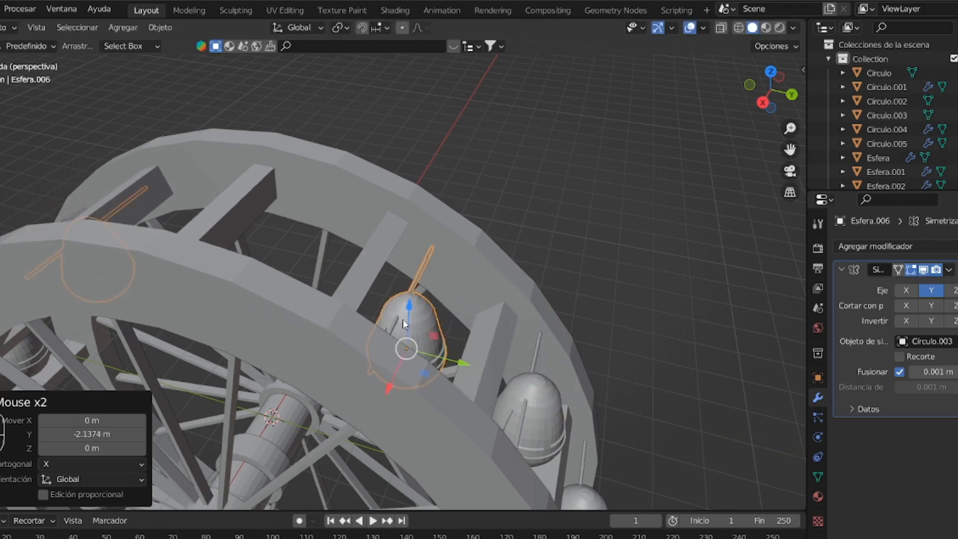
left_click_drag(406, 307, 405, 293)
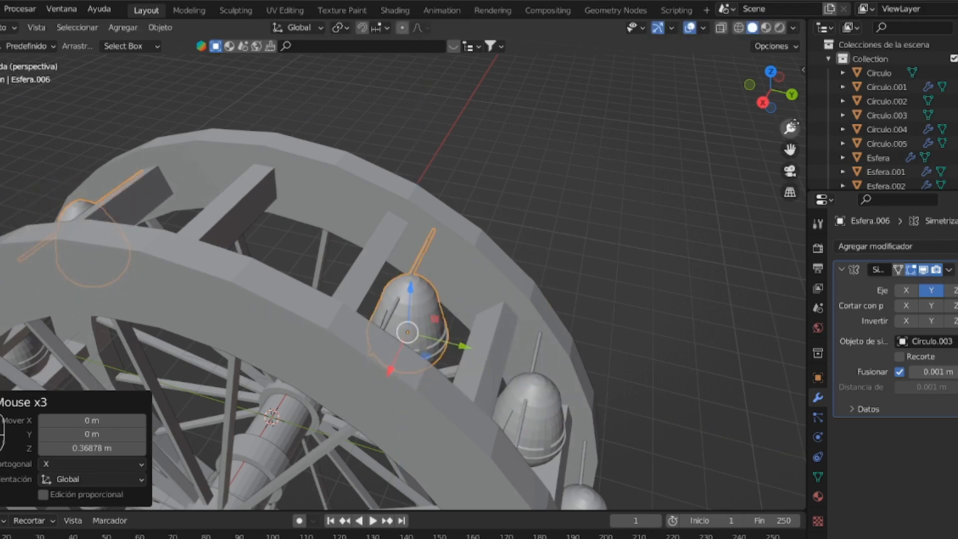
Fine-tune the new upper cabin between the rings by about 0.101 m along Y and 0.164 m along Z
left_click_drag(789, 99, 651, 97)
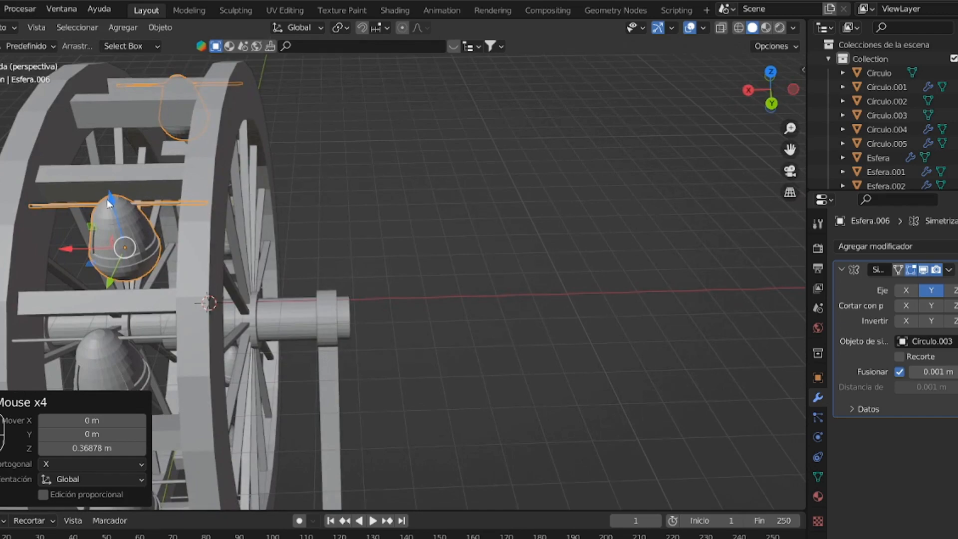
left_click_drag(108, 195, 107, 191)
left_click_drag(105, 277, 99, 283)
left_click_drag(772, 97, 908, 81)
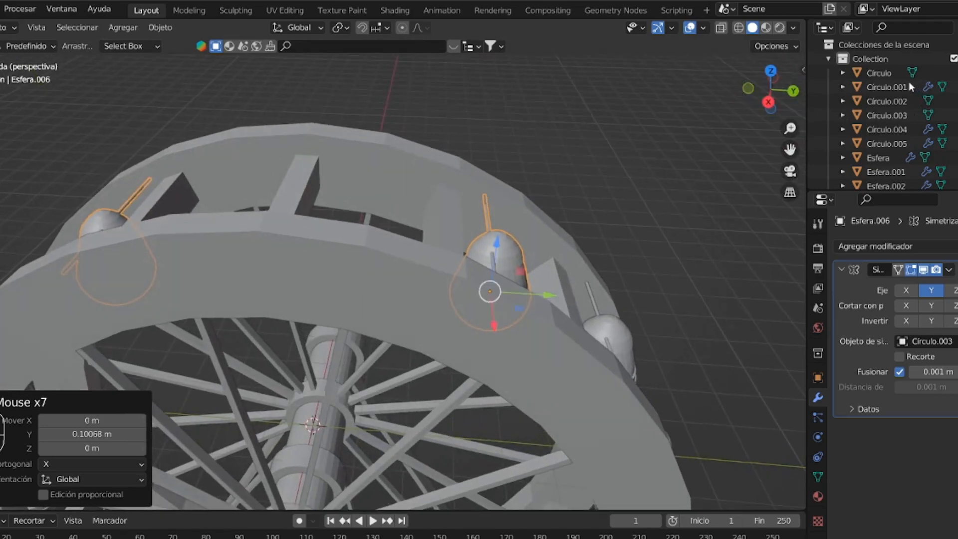
left_click(768, 101)
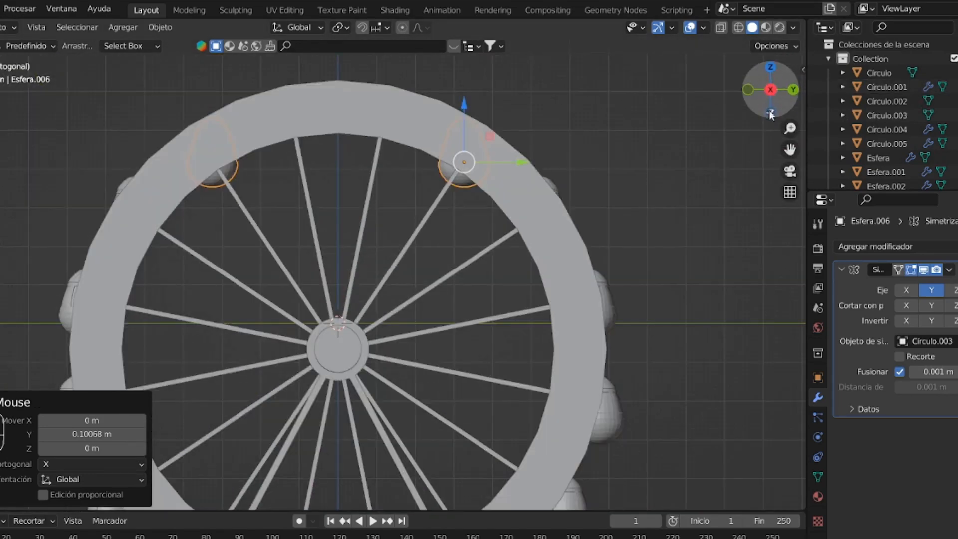
left_click_drag(772, 114, 762, 154)
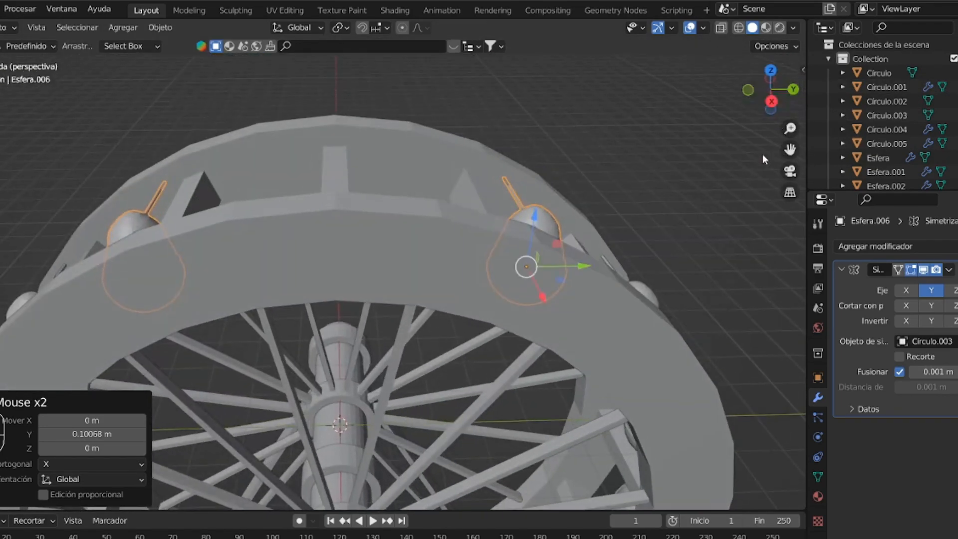
left_click_drag(534, 217, 542, 209)
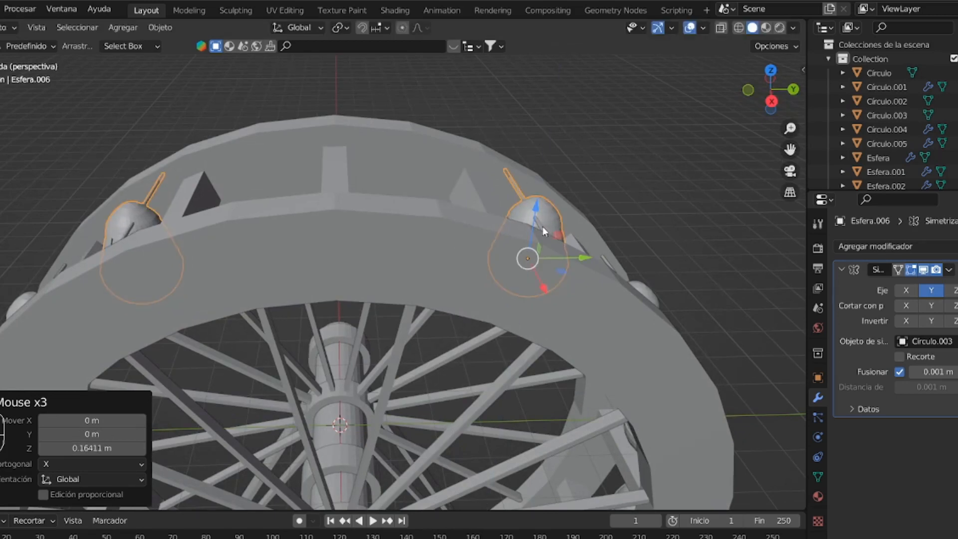
Duplicate the upper cabin and move the copy inward and up to the wheel's top, finishing with about 0.054 m along Z
key("shift+d")
right_click(536, 197)
left_click_drag(586, 260, 447, 233)
left_click_drag(395, 214, 402, 166)
left_click_drag(455, 225, 483, 227)
left_click_drag(422, 178, 422, 164)
Add a plane at the scene's origin and scale it uniformly by about 7.764 and another 1.54
left_click(771, 102)
left_click_drag(789, 128, 769, 237)
middle_click_drag(750, 130, 705, 114)
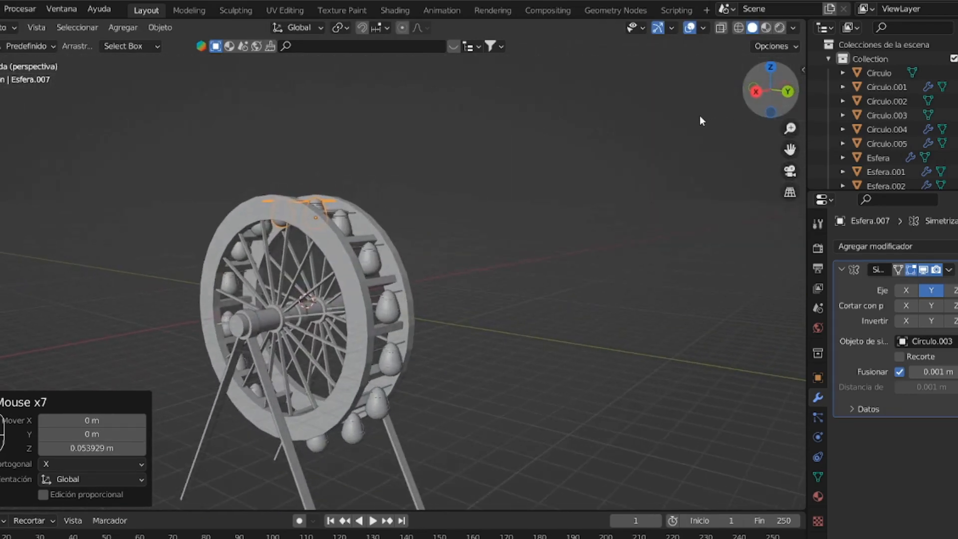
left_click_drag(790, 149, 789, 83)
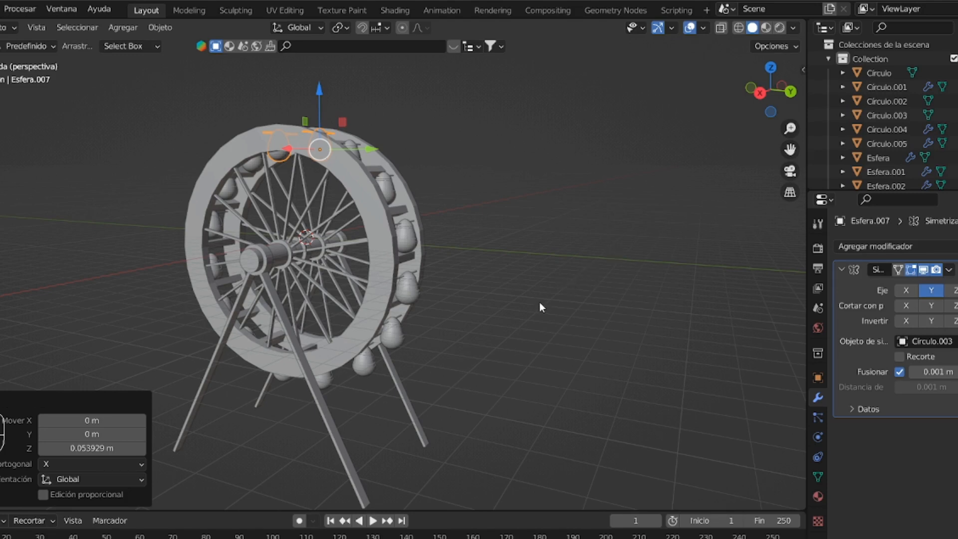
key("shift+a")
mouse_move(549, 279)
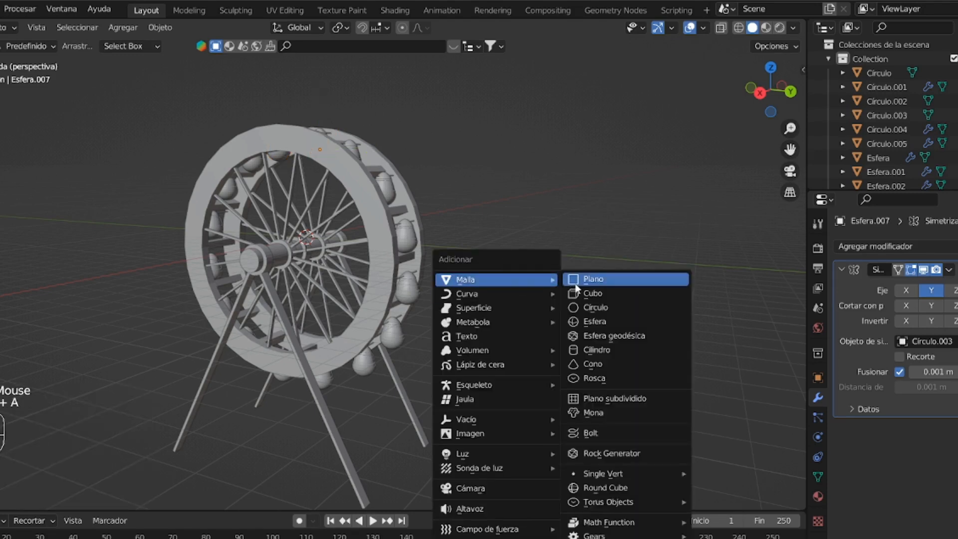
left_click(597, 283)
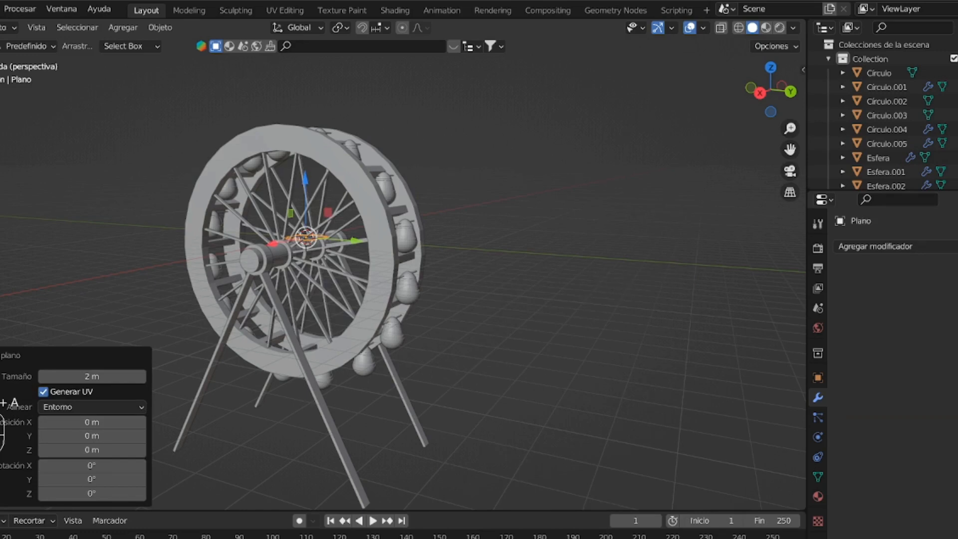
left_click(1, 176)
left_click_drag(346, 220, 620, 101)
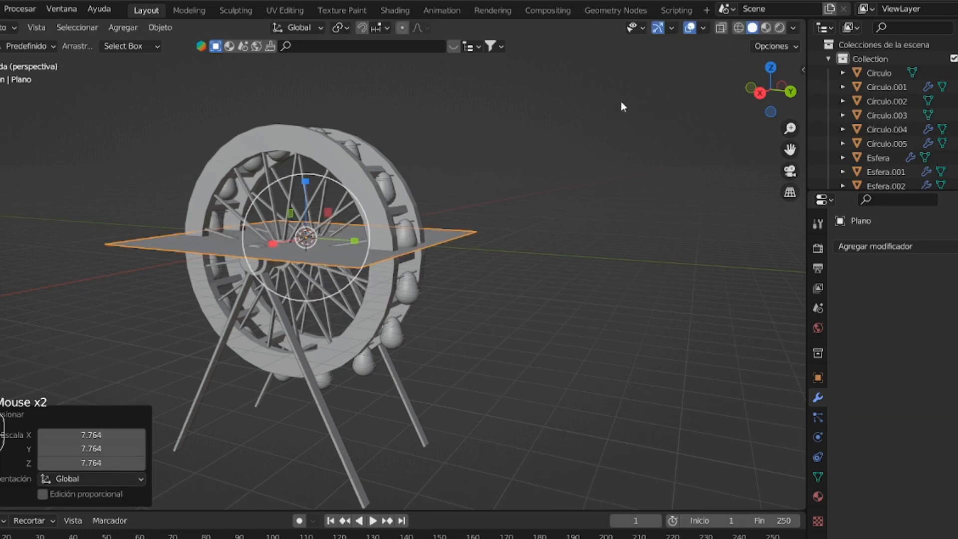
left_click_drag(351, 217, 375, 202)
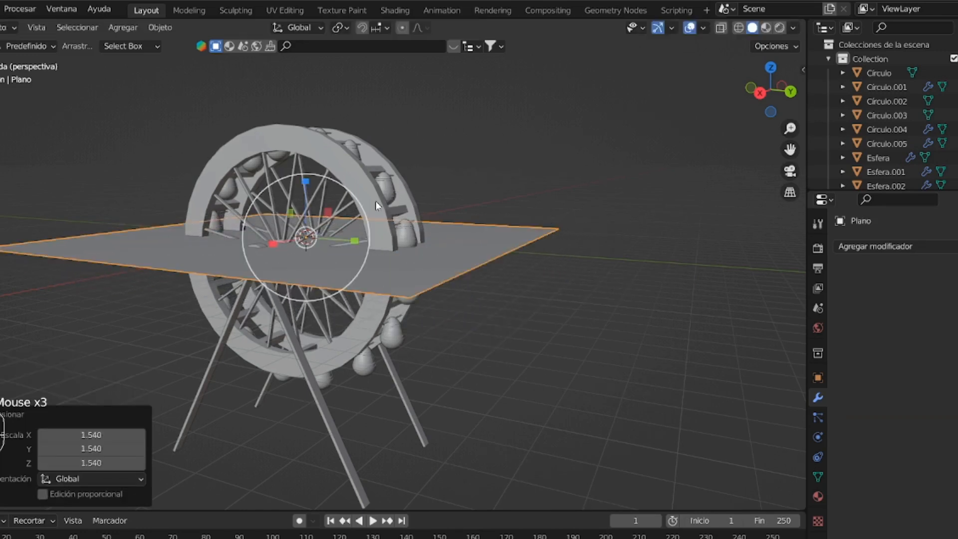
Select everything except the ground plane and raise it along Z by about 10.554 m and another 1.979 m
key("a")
left_click(448, 248, "shift")
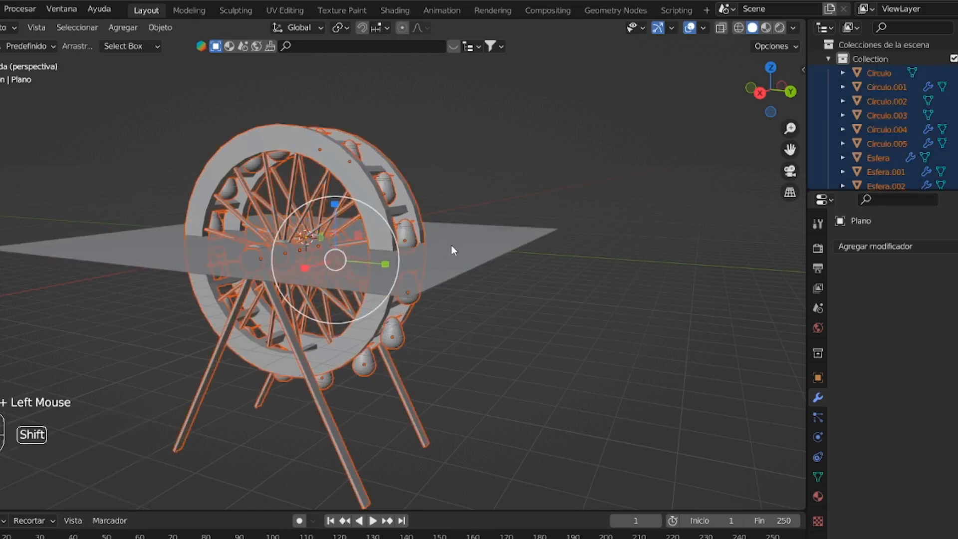
left_click(1, 114)
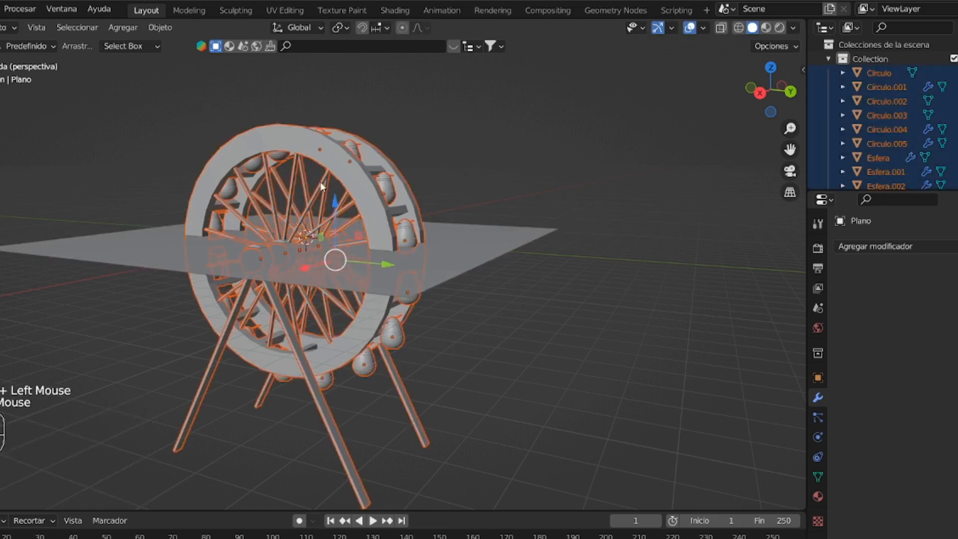
left_click_drag(336, 190, 340, 10)
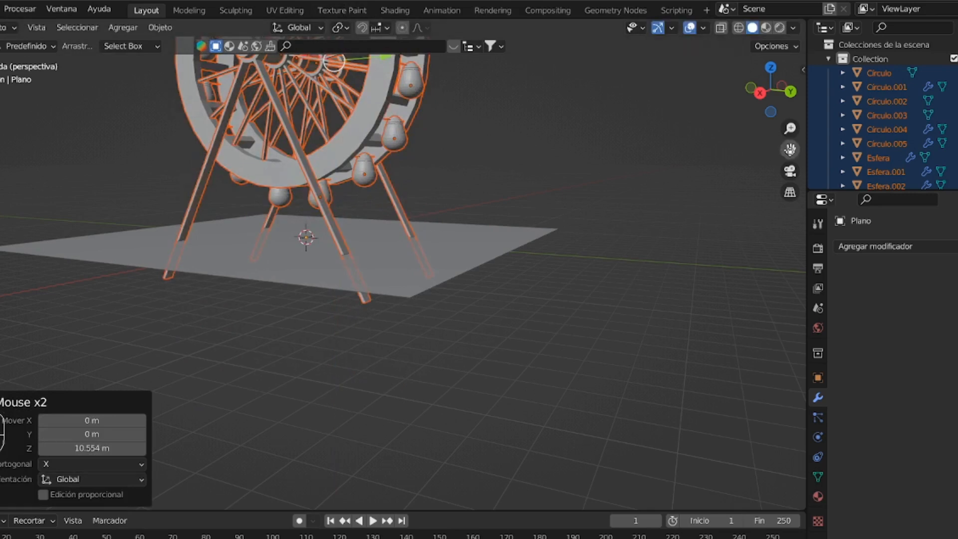
left_click_drag(790, 149, 729, 334)
left_click_drag(327, 241, 316, 191)
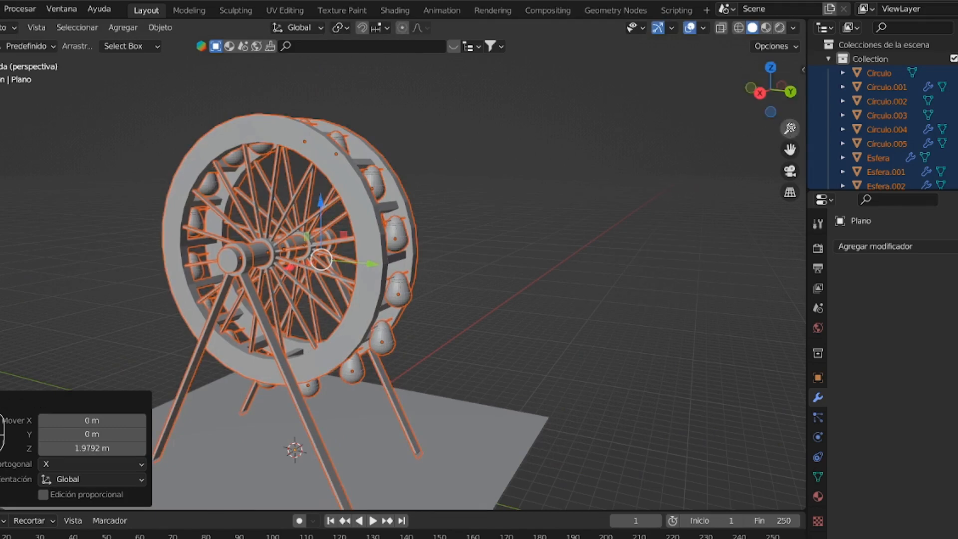
left_click_drag(789, 128, 773, 166)
left_click(585, 248)
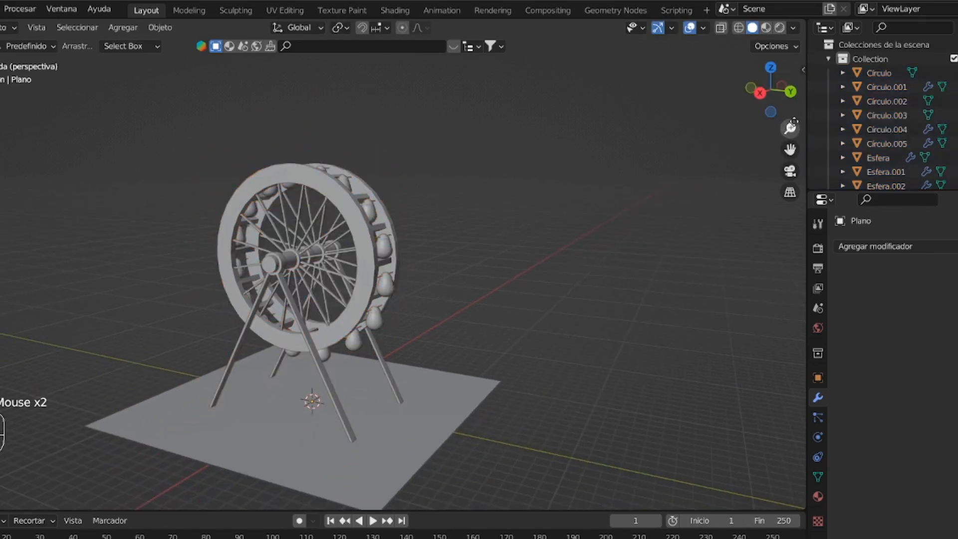
left_click_drag(792, 123, 743, 85)
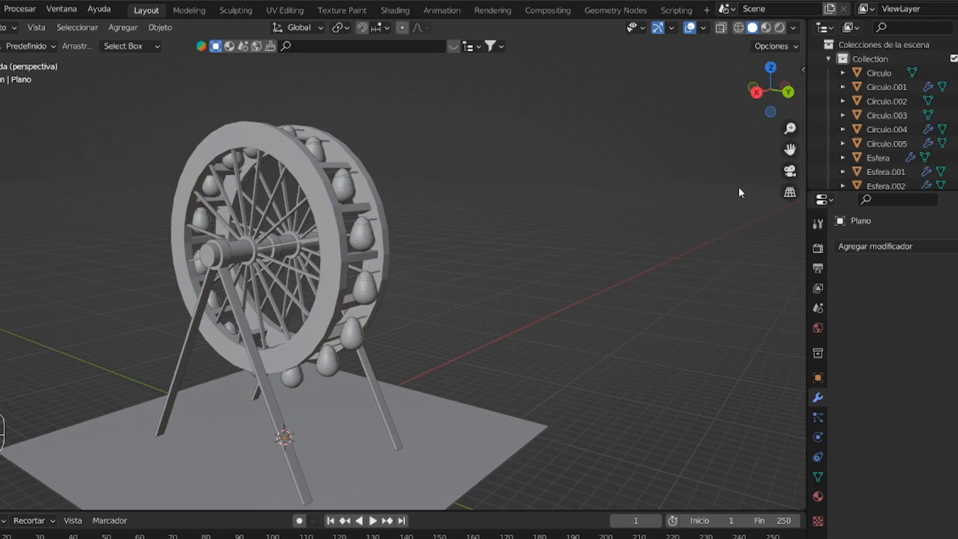
Delete the square ground plane beneath the Ferris wheel
left_click(441, 457)
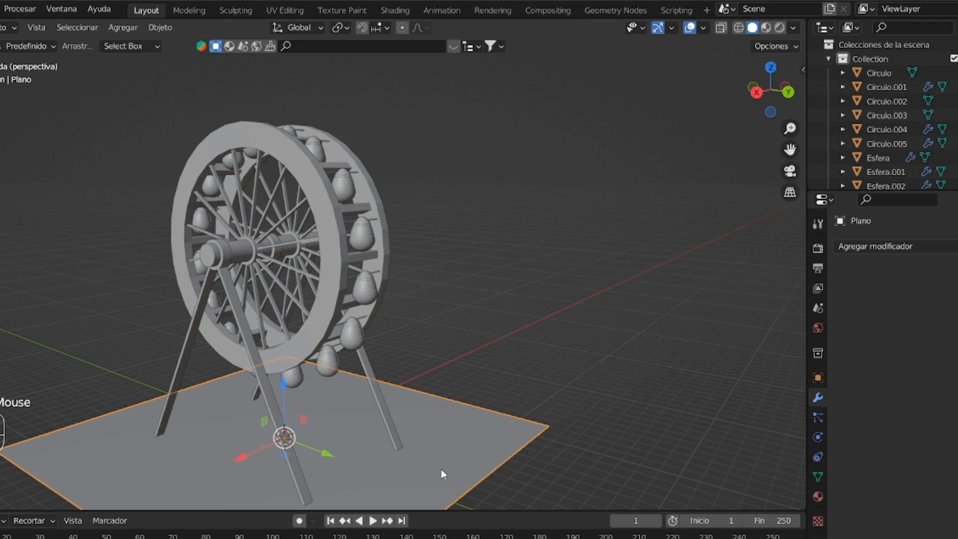
right_click(455, 430)
key("x")
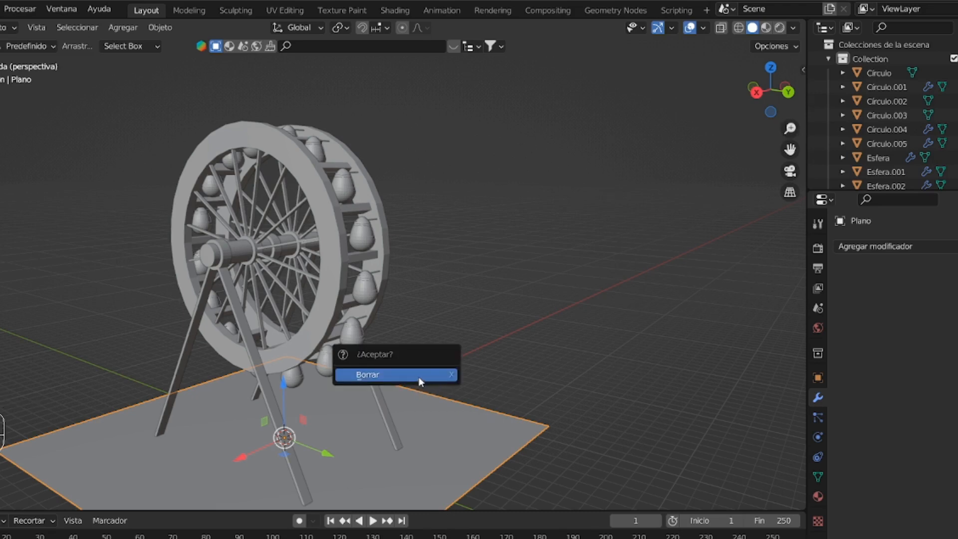
left_click(418, 375)
Add a 32-vertex circle at the scene's origin and enlarge it uniformly well beyond the wheel's supports, finishing with a factor of about 2.05
key("shift+a")
mouse_move(415, 279)
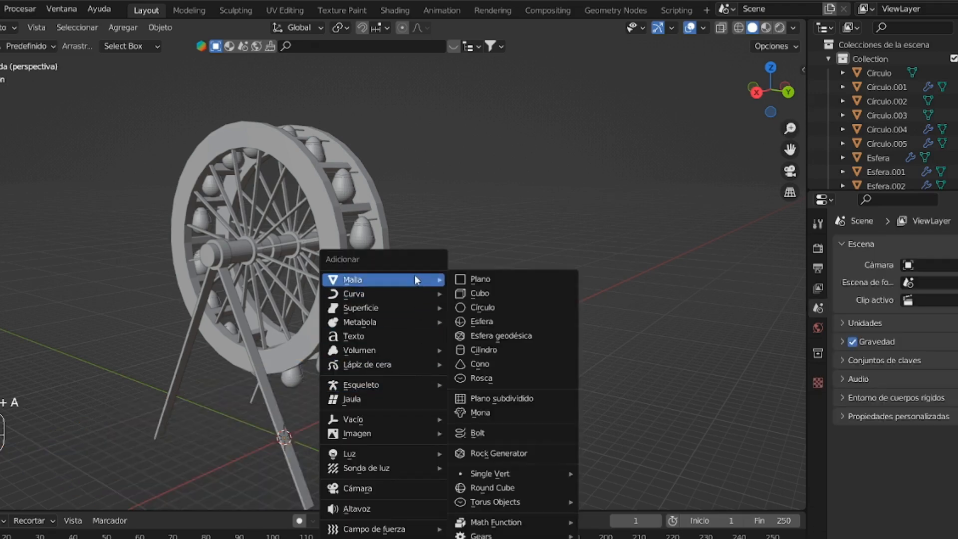
left_click(483, 307)
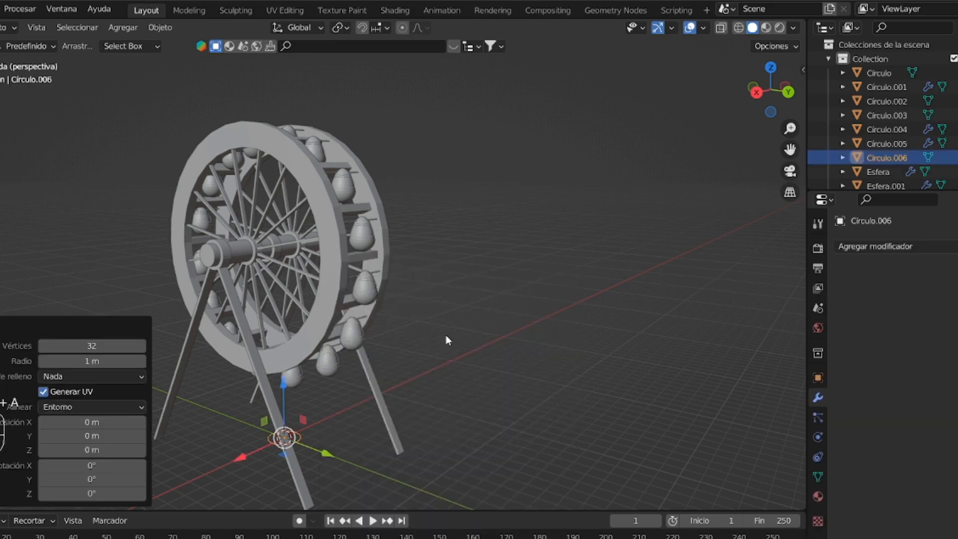
left_click(1, 170)
left_click_drag(328, 430, 388, 375)
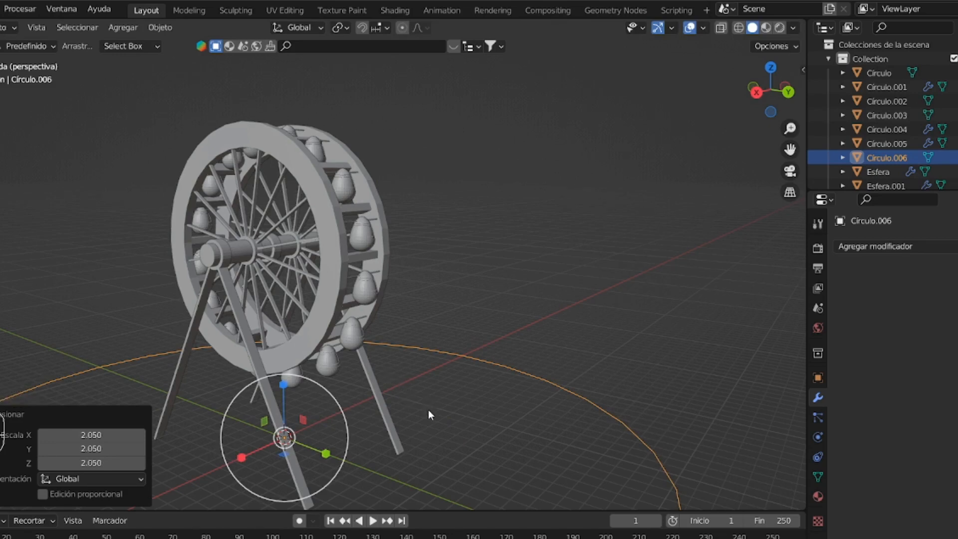
Fill the large circle under the wheel with a face to make a solid disc
key("Tab")
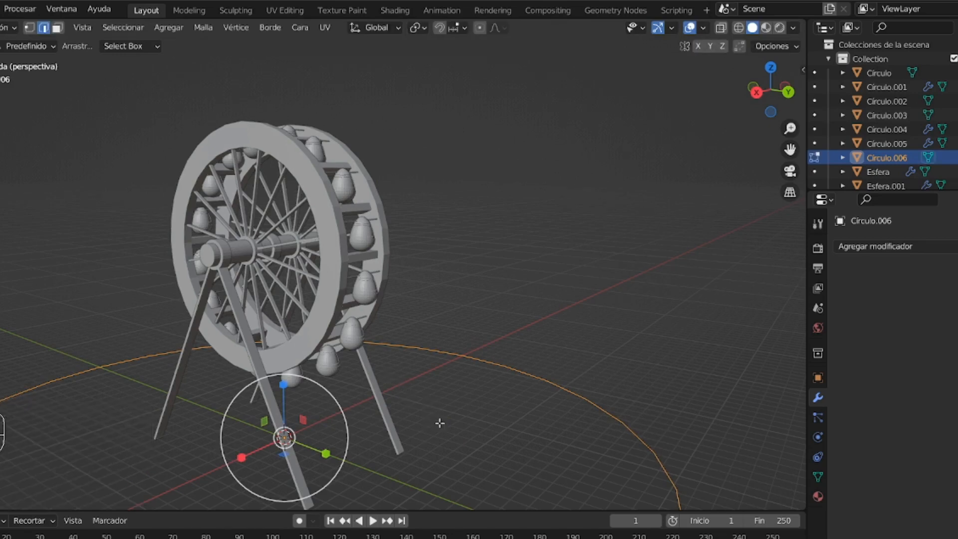
key("f")
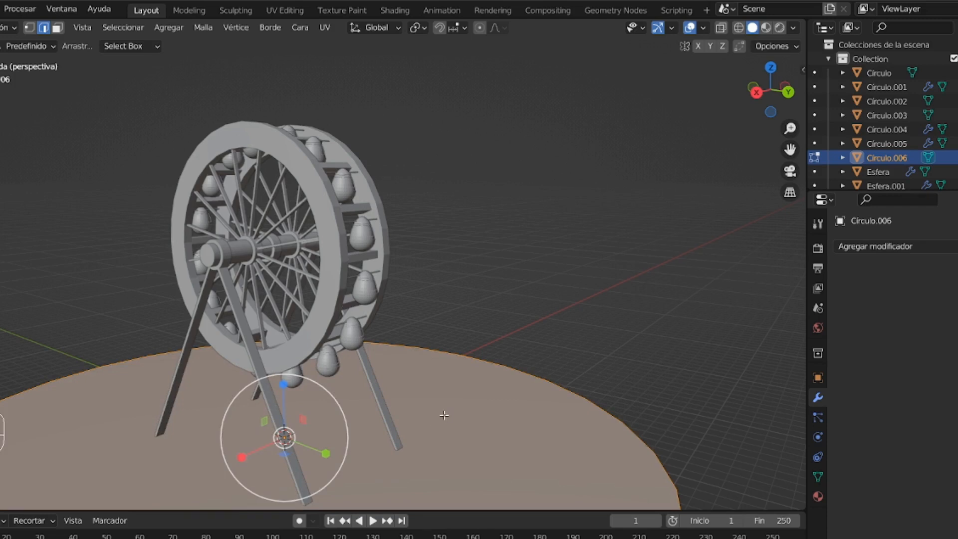
key("Tab")
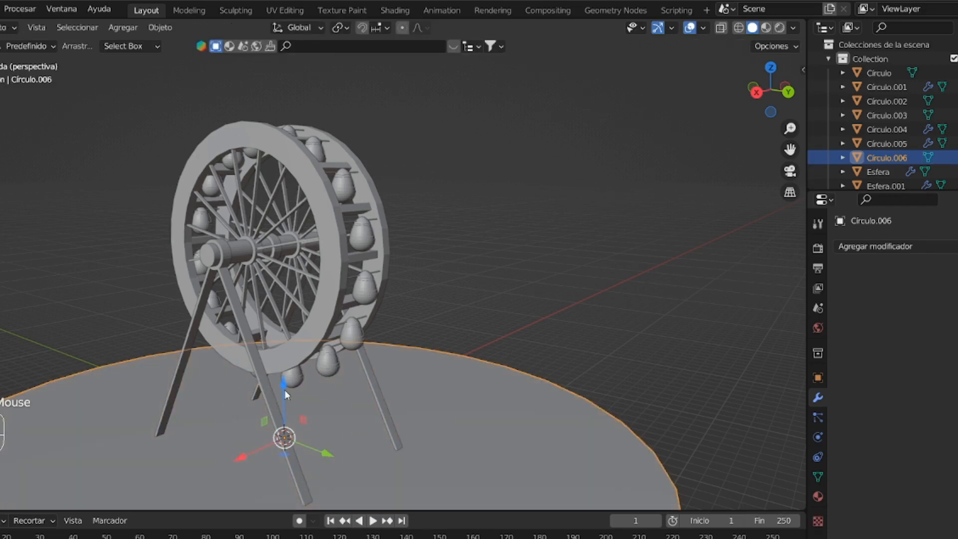
Raise the ground disc by about 0.478 m along Z and scale it down slightly
left_click_drag(285, 381, 284, 369)
left_click_drag(787, 130, 761, 213)
left_click(1, 171)
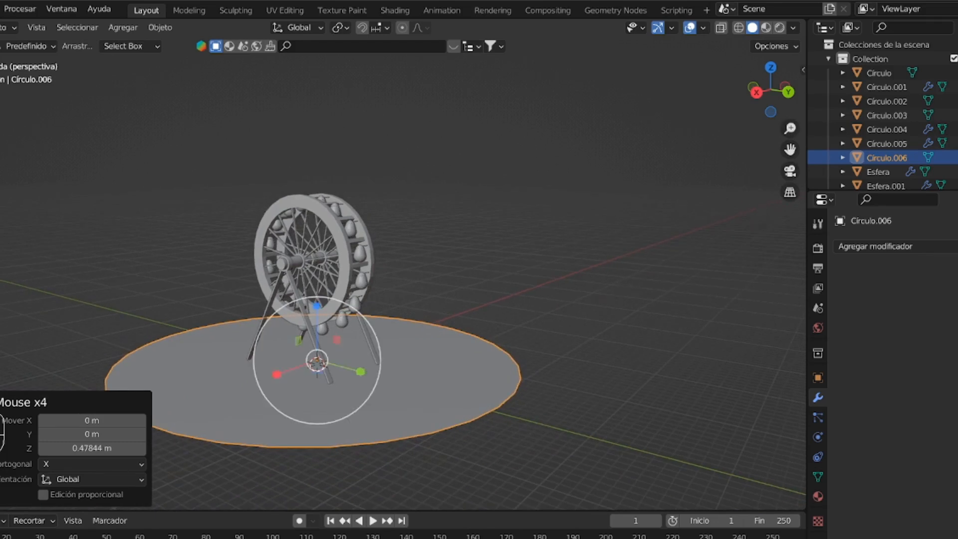
left_click_drag(355, 352, 354, 353)
left_click(500, 252)
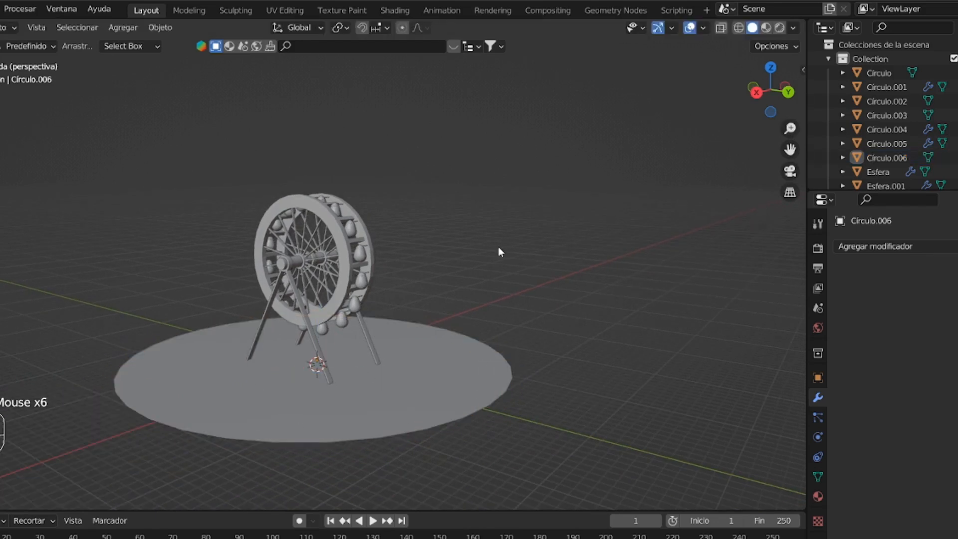
Shrink the ground disc uniformly by a factor of about 0.57 around the wheel's supports
left_click_drag(790, 130, 785, 94)
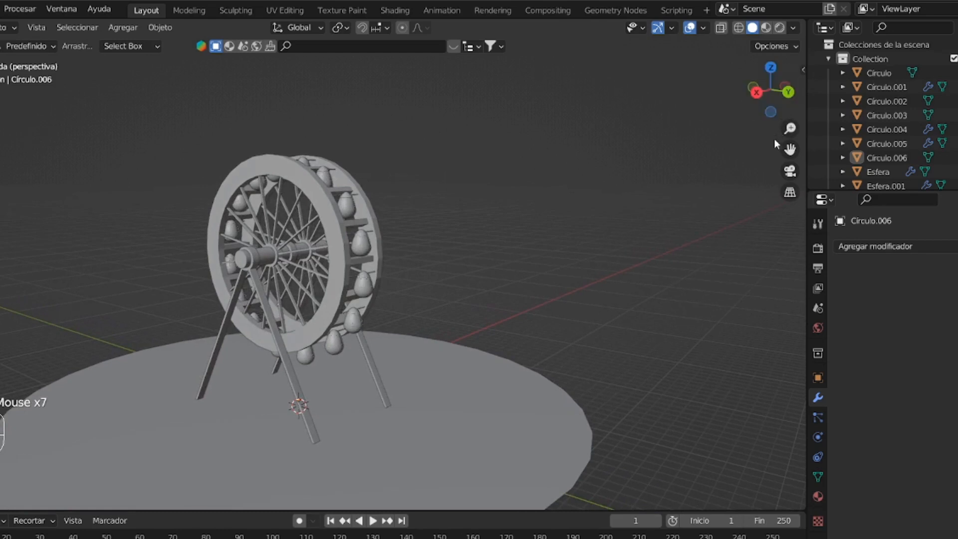
left_click_drag(790, 148, 823, 126)
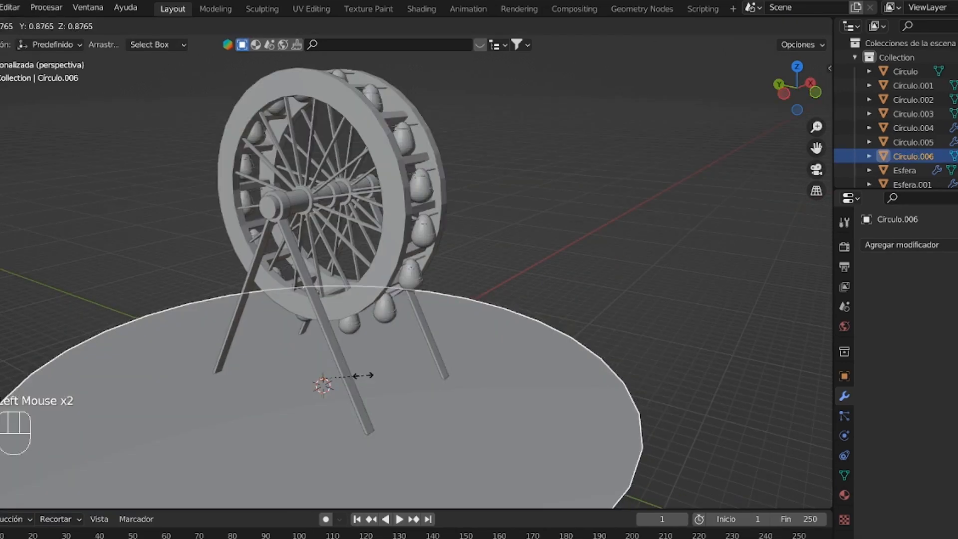
left_click_drag(335, 379, 323, 378)
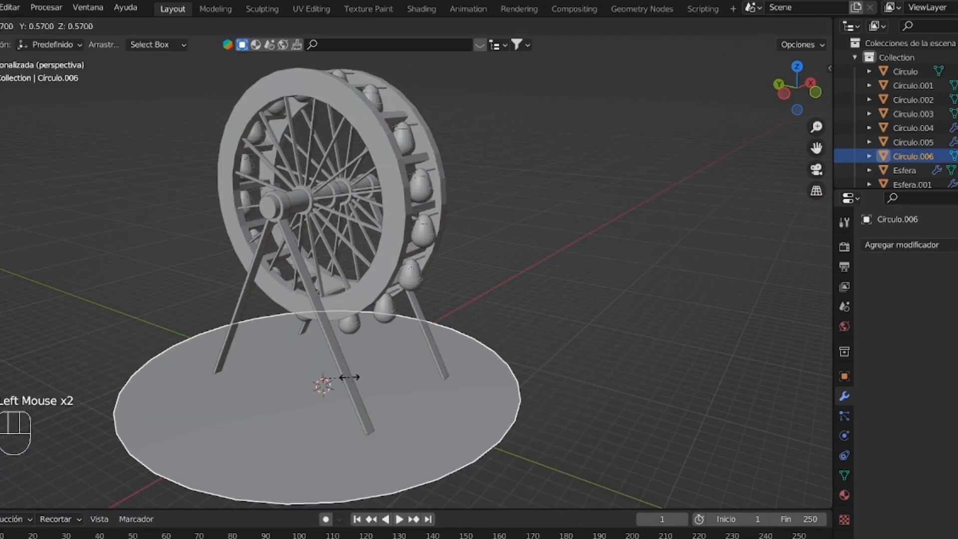
left_click(350, 375)
left_click_drag(816, 147, 818, 58)
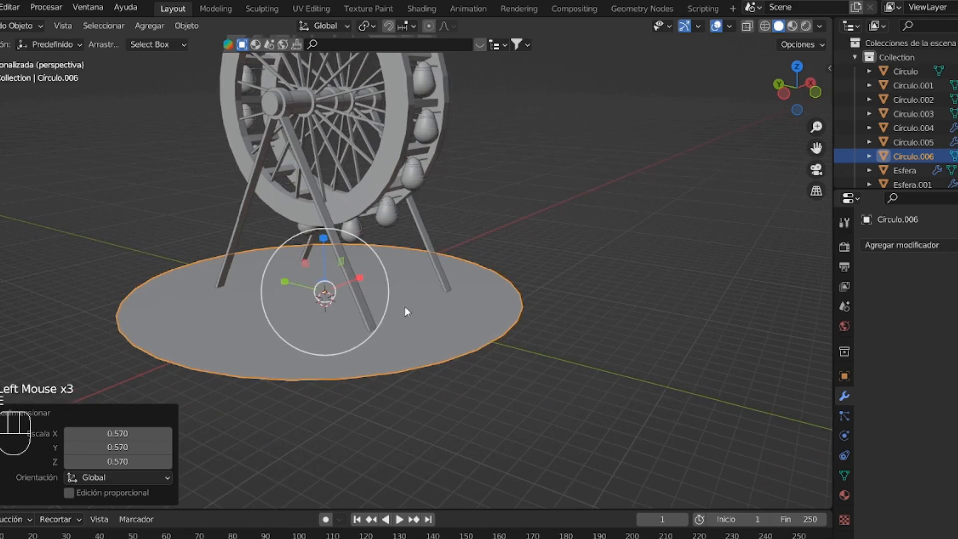
Extrude the disc's face downward by about 1.398 m to give the base thickness
key("Tab")
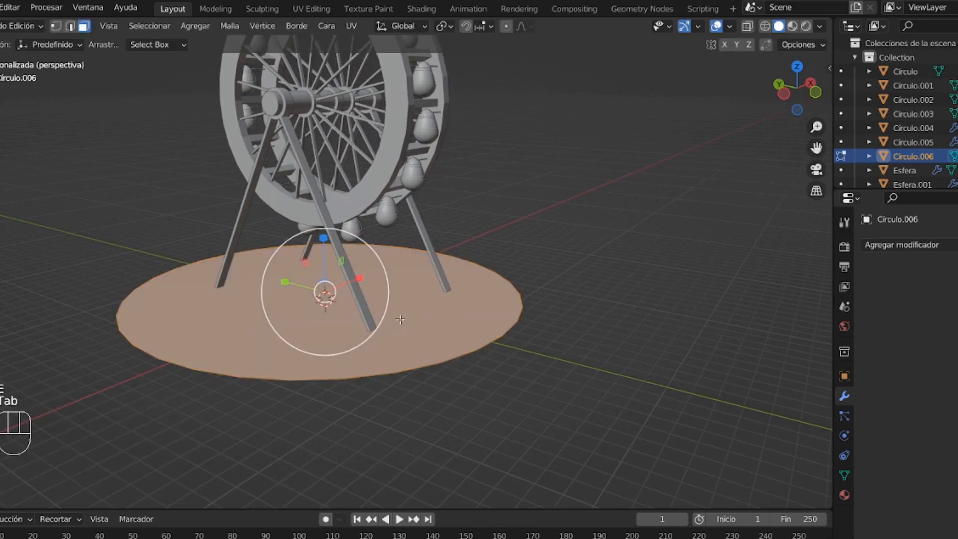
key("w")
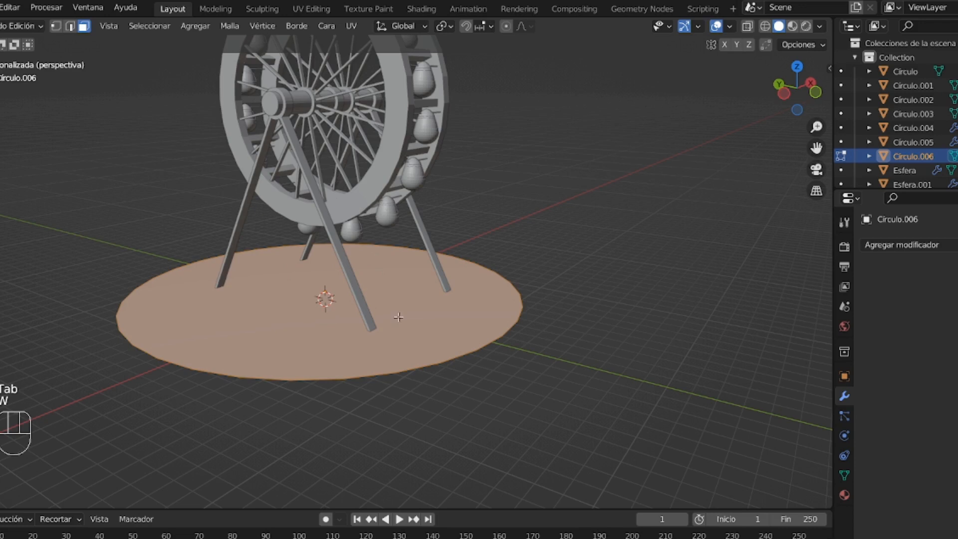
key("e")
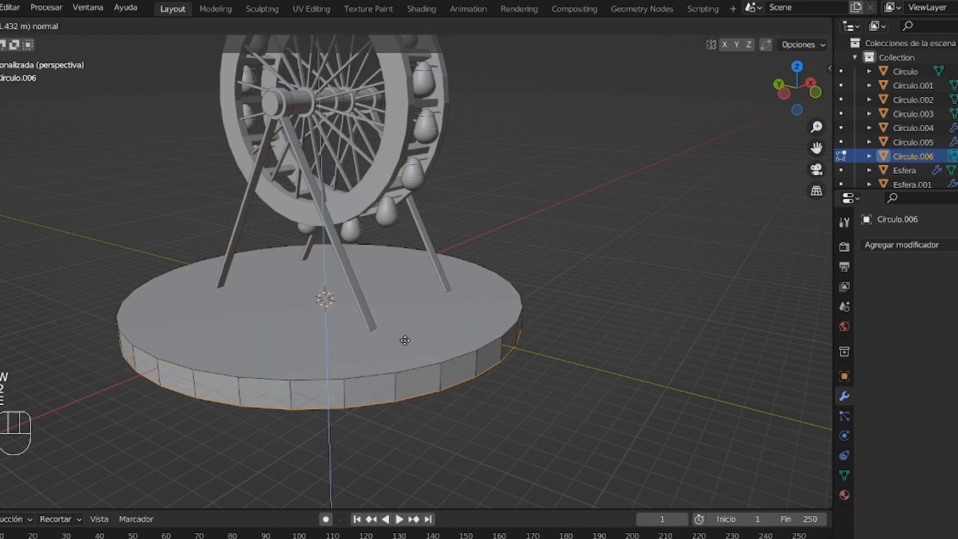
left_click(407, 341)
Flare the base's lower outline by scaling it about 1.224 and extrude it another 0.385 m or so downward
left_click(1, 154)
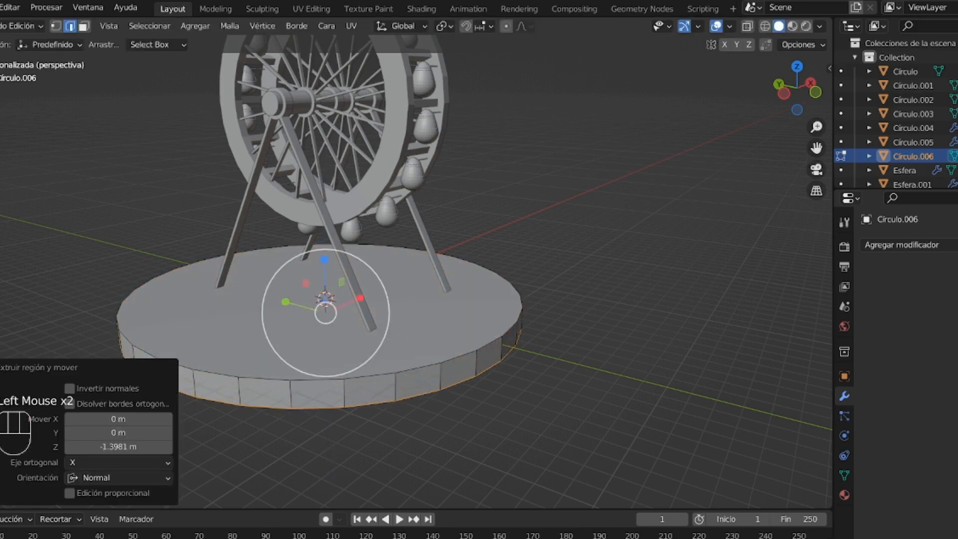
left_click_drag(371, 283, 379, 271)
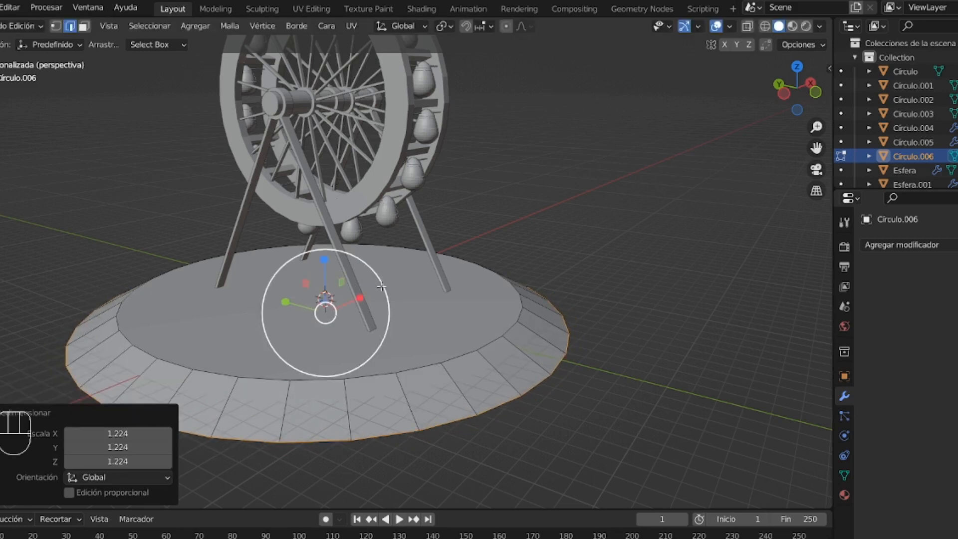
key("e")
left_click(384, 302)
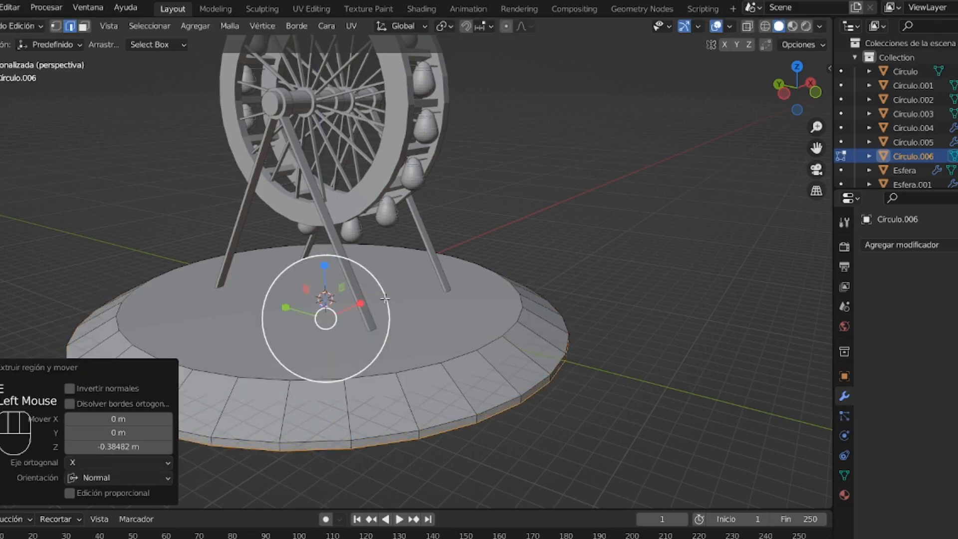
key("Tab")
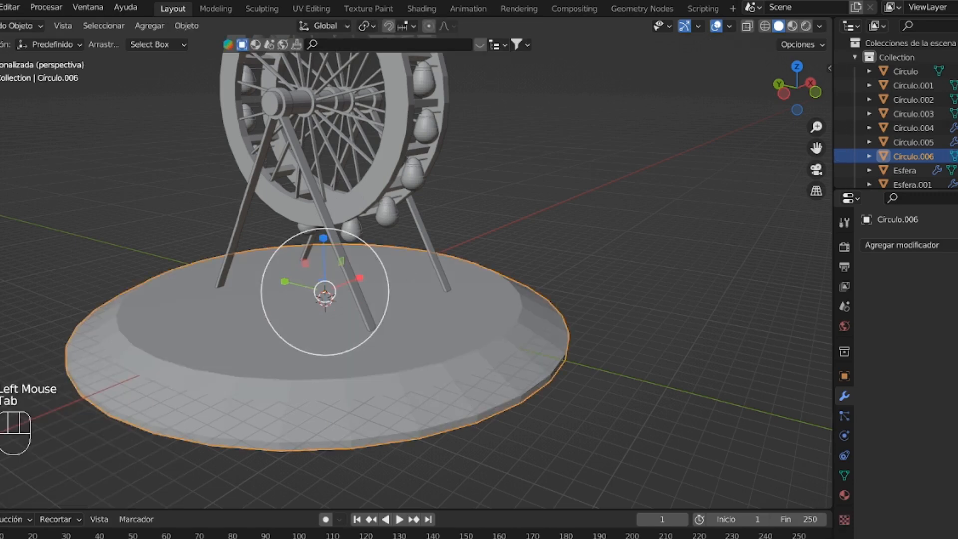
Raise all objects by about 3.754 m along Z and lower them by about 2.419 m to rest the base on the ground line
left_click(1, 122)
key("a")
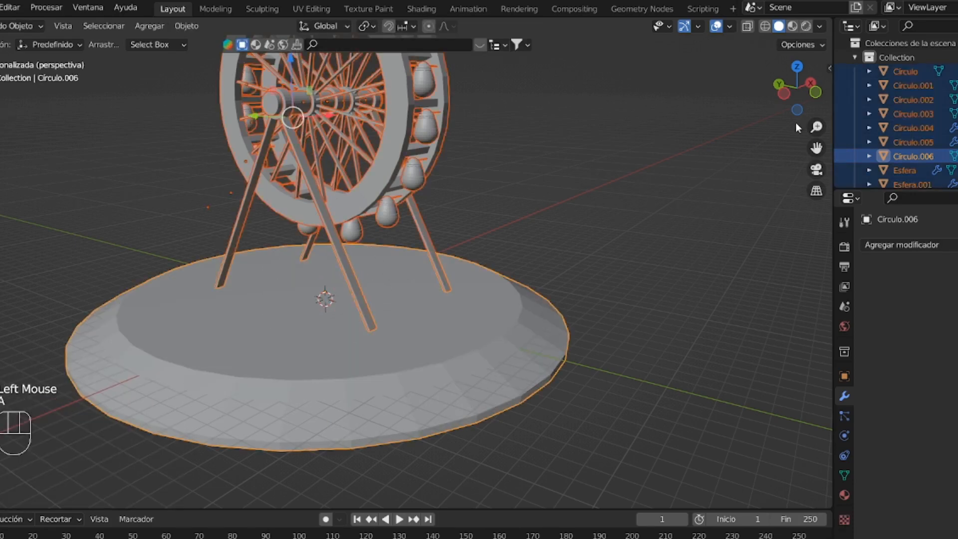
left_click_drag(816, 148, 772, 231)
left_click_drag(293, 142, 305, 75)
left_click_drag(784, 95, 794, 88)
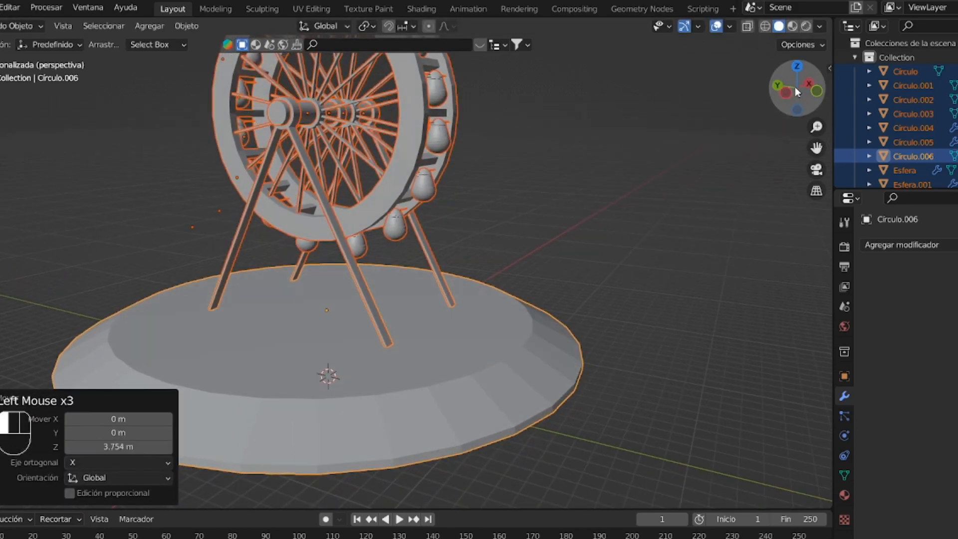
left_click(789, 91)
left_click_drag(287, 83, 283, 135)
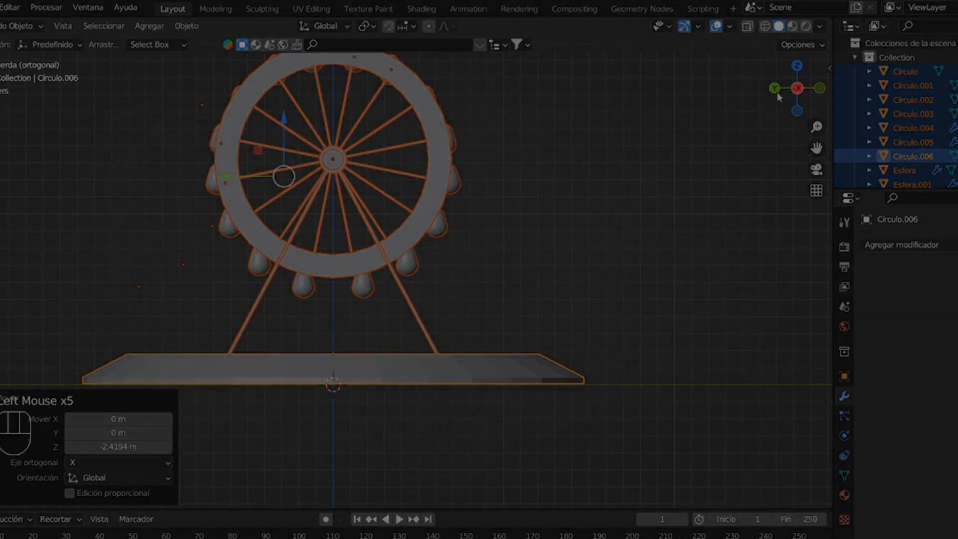